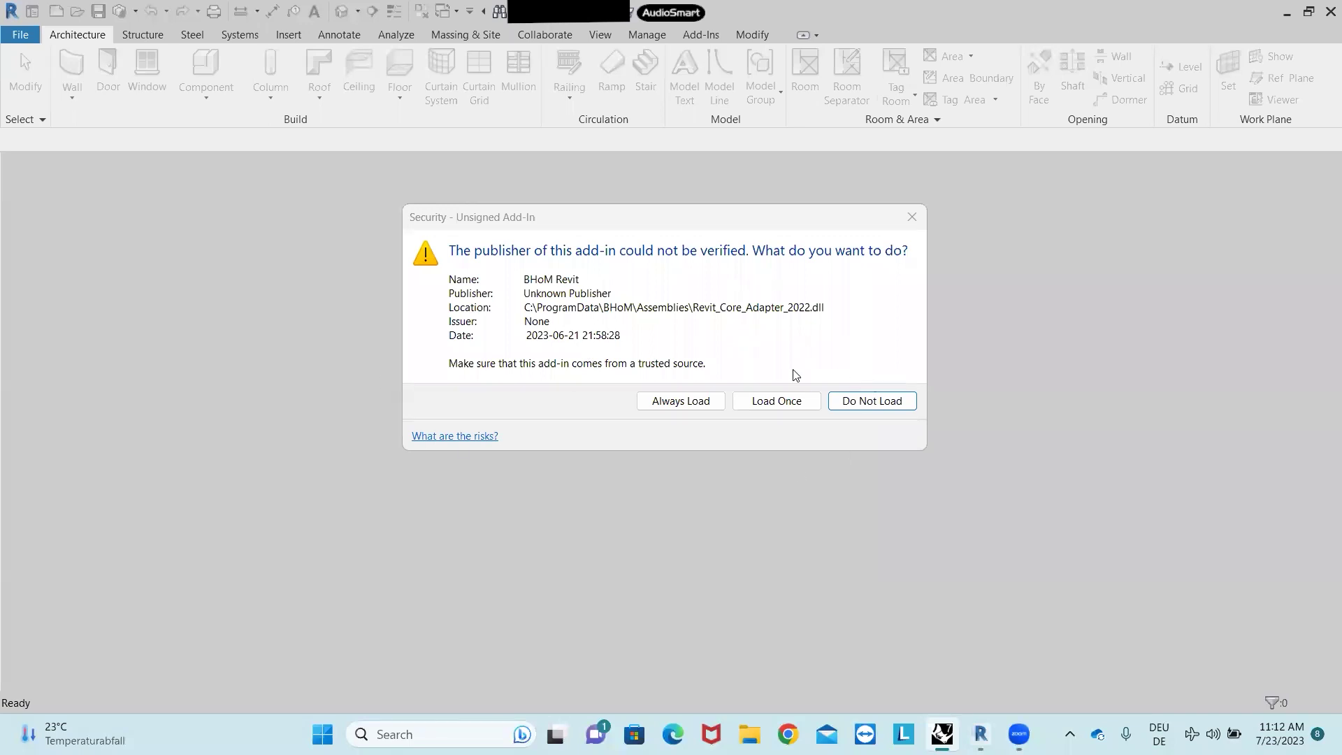
- Allow the unsigned BHoM Revit add-in to always load
left_click(666, 403)
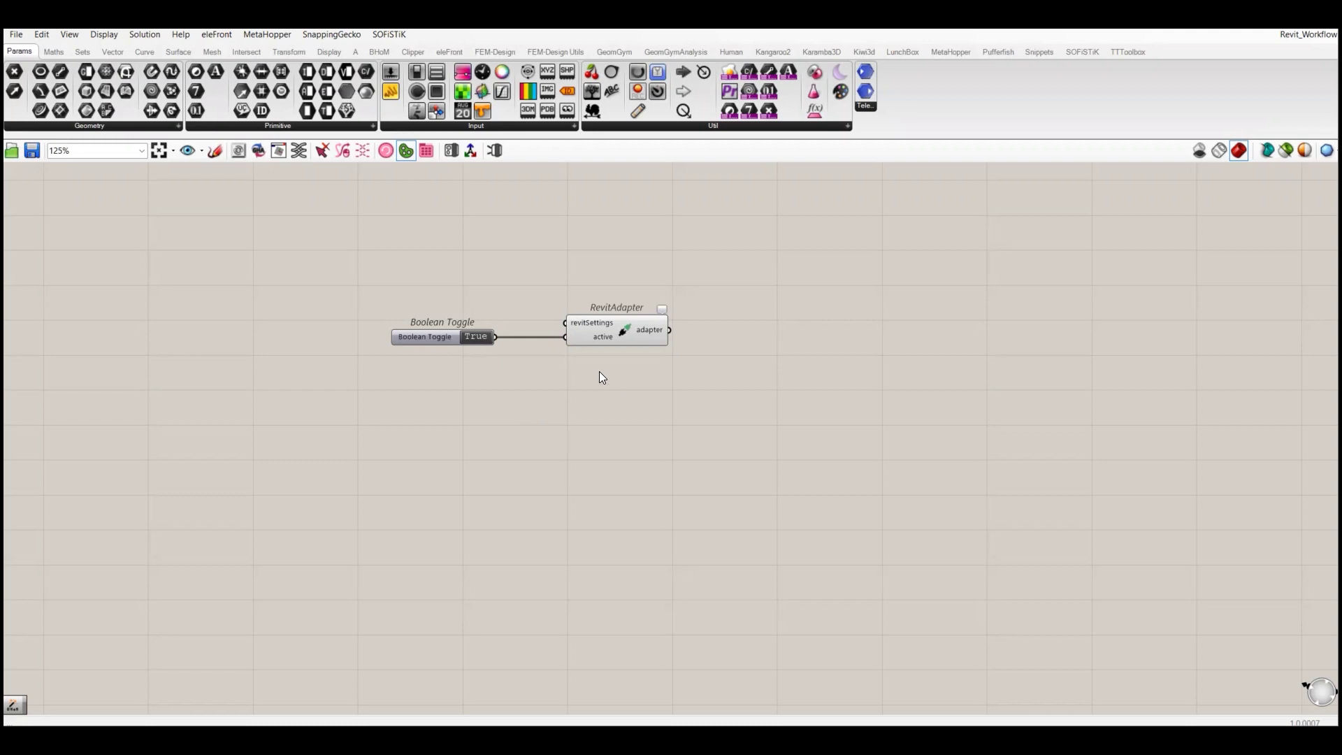
- Add a RevitSettings component wired to the RevitAdapter's revitSettings input and place it above the Boolean Toggle
scroll(537, 338, "up", 3)
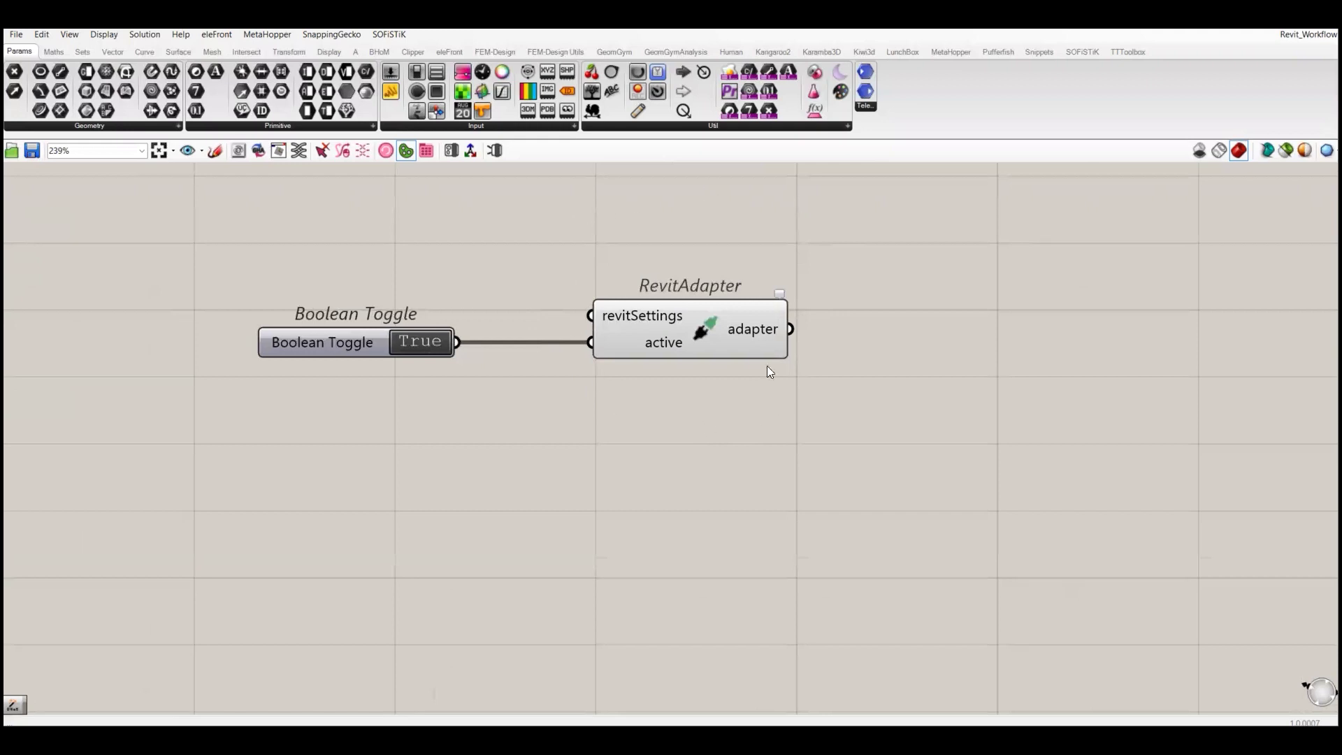
right_click_drag(735, 484, 942, 580)
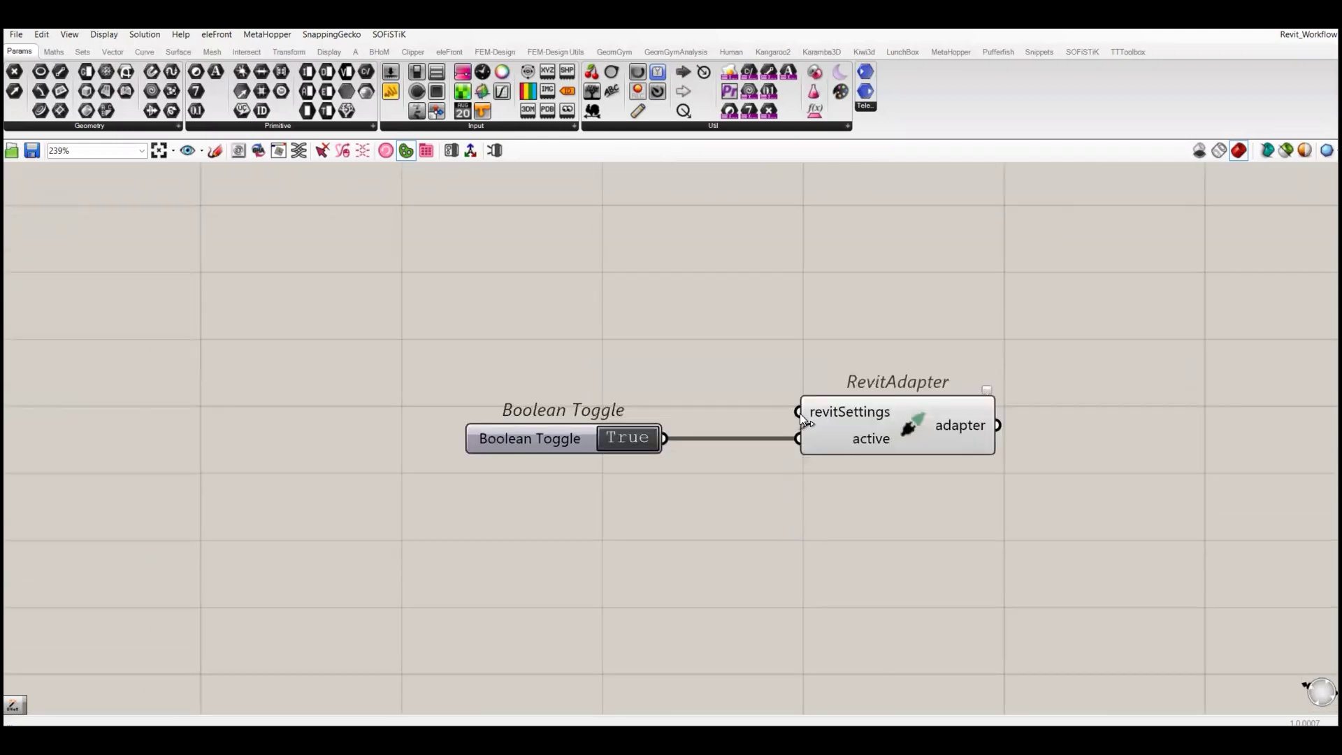
left_click_drag(800, 413, 413, 276)
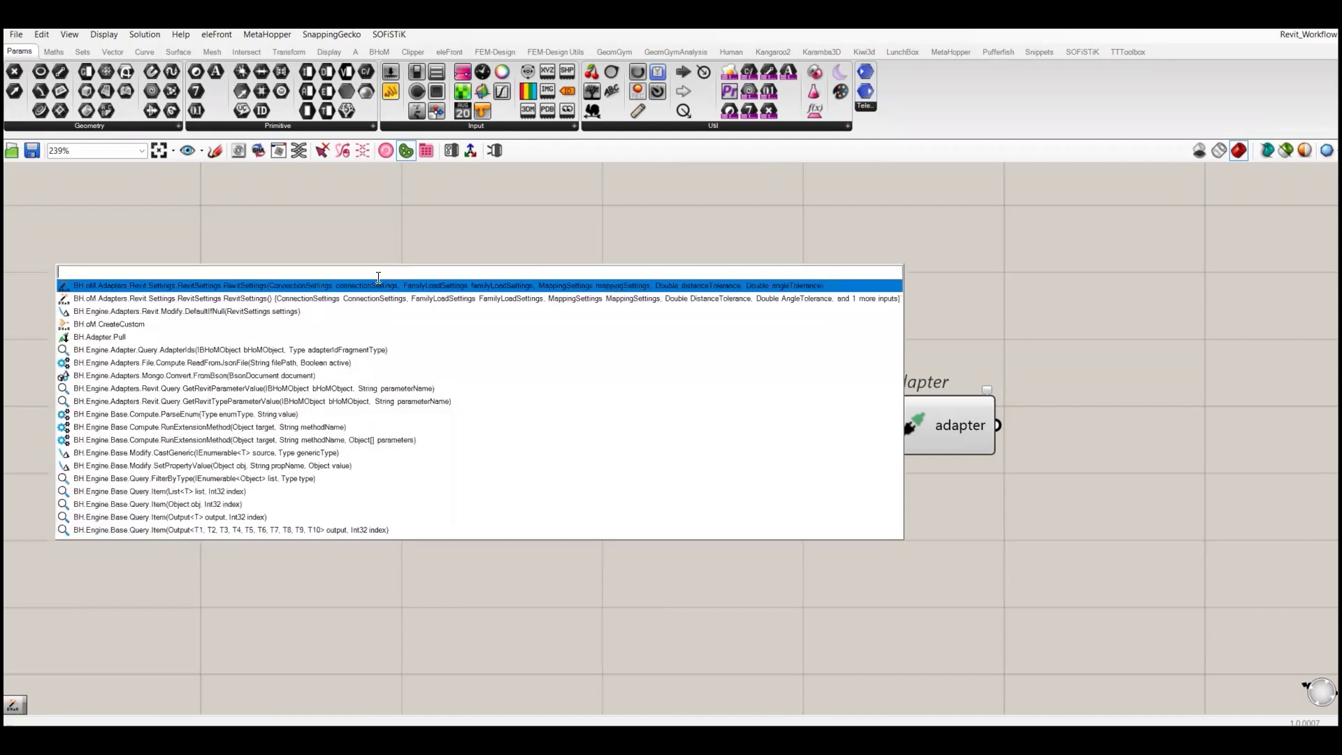
left_click(372, 274)
right_click_drag(548, 259, 1041, 302)
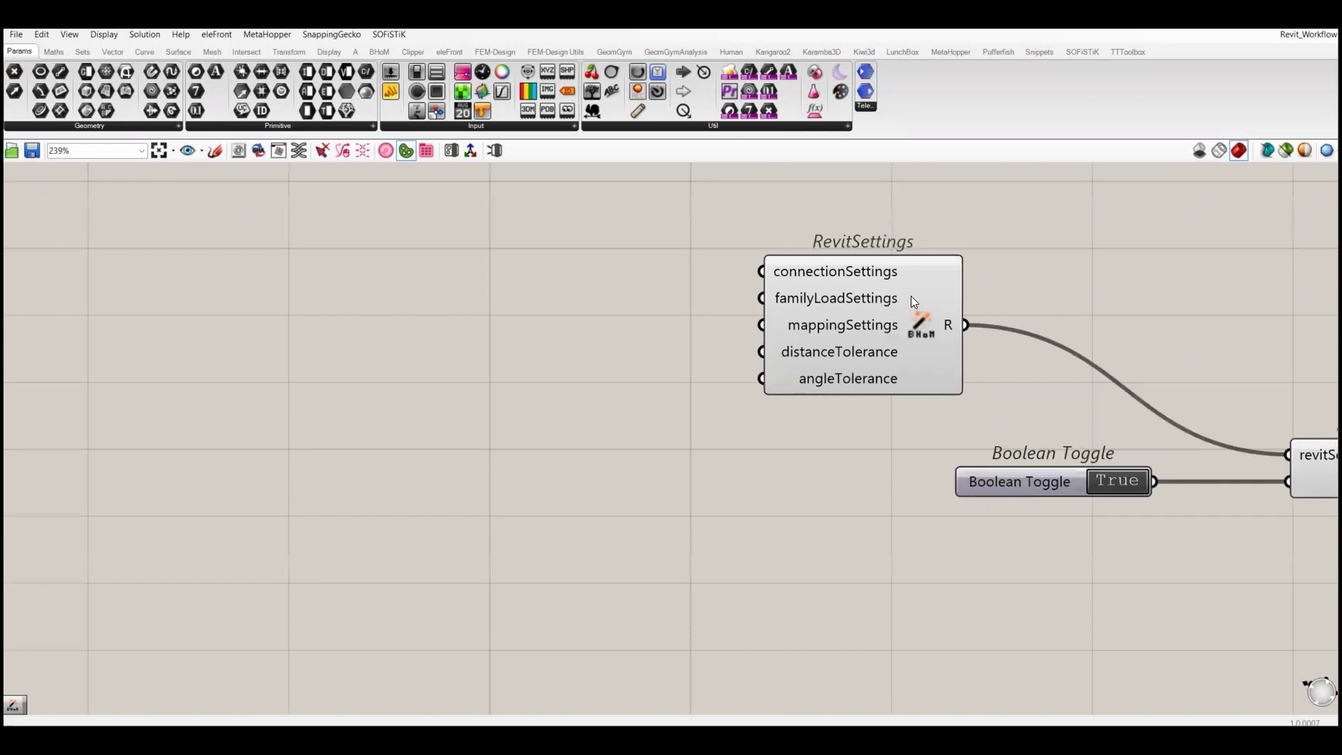
left_click_drag(912, 301, 890, 272)
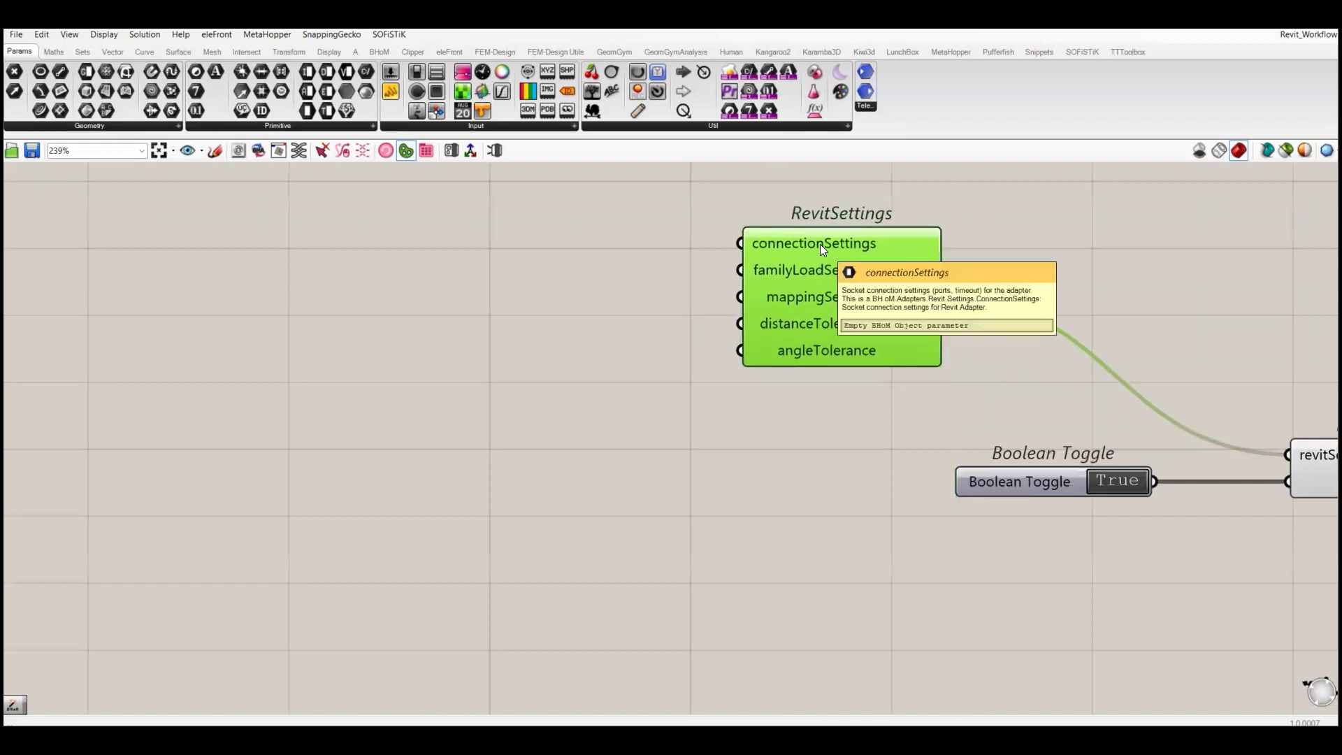
- Add a ConnectionSettings component wired to the RevitSettings connectionSettings input and align it with that input
right_click_drag(723, 258, 870, 388)
left_click_drag(883, 374, 581, 321)
left_click(484, 336)
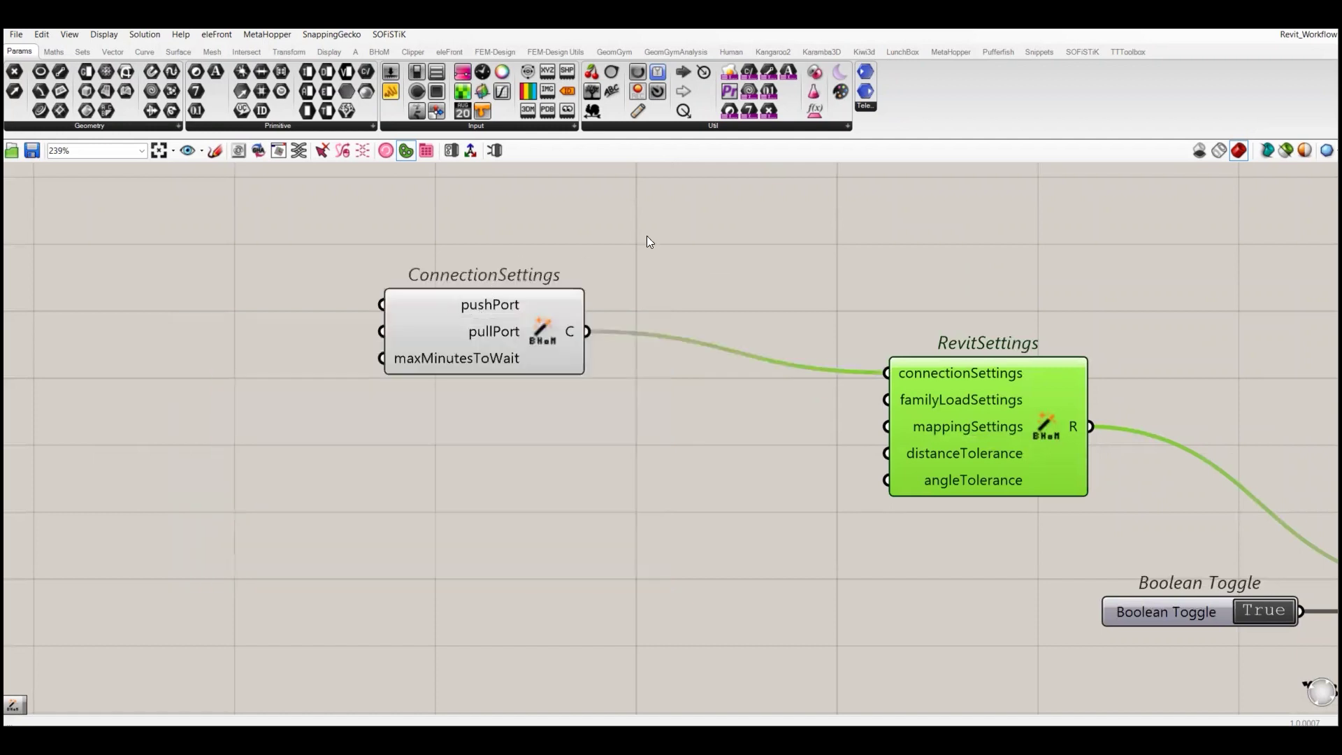
right_click_drag(606, 313, 858, 397)
left_click(778, 396)
left_click_drag(781, 415, 783, 421)
right_click_drag(830, 496, 798, 419)
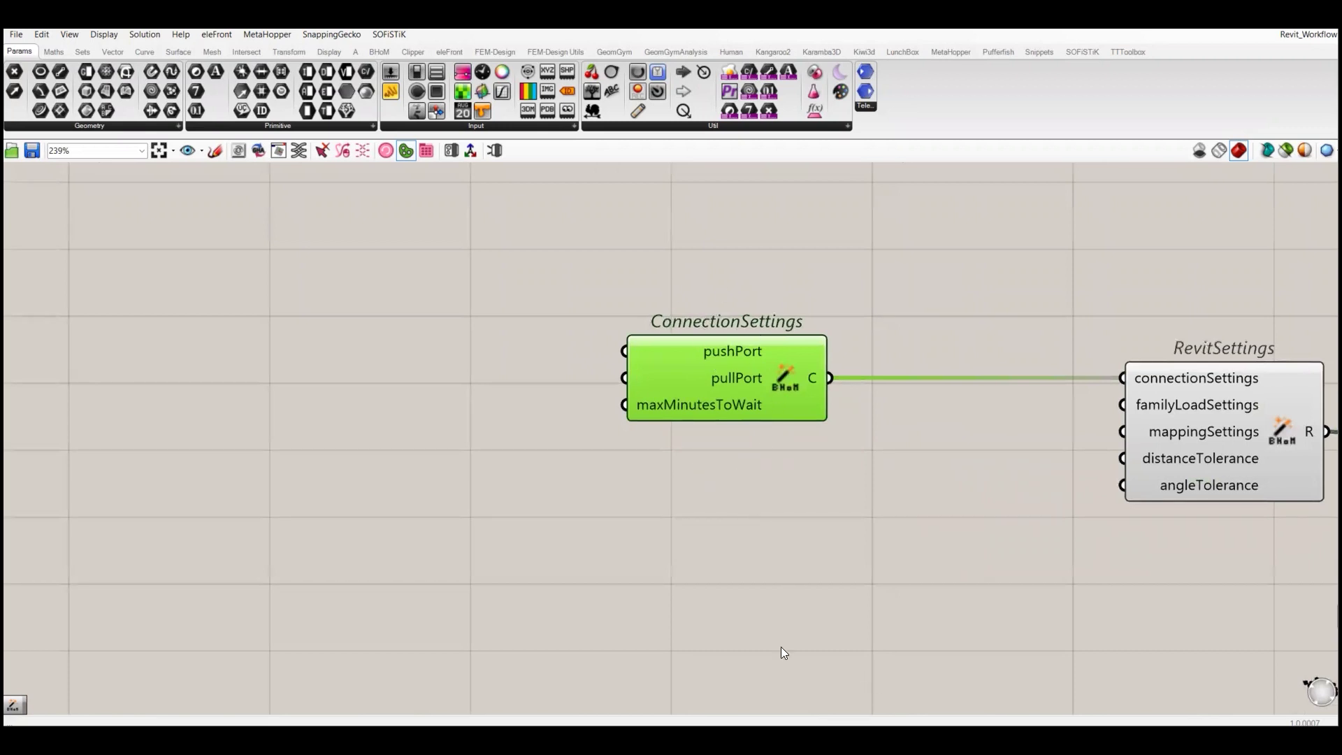
- Switch to Revit, check the BHoM adapter's push and pull port settings, and accept them as they are
left_click(773, 739)
left_click(21, 72)
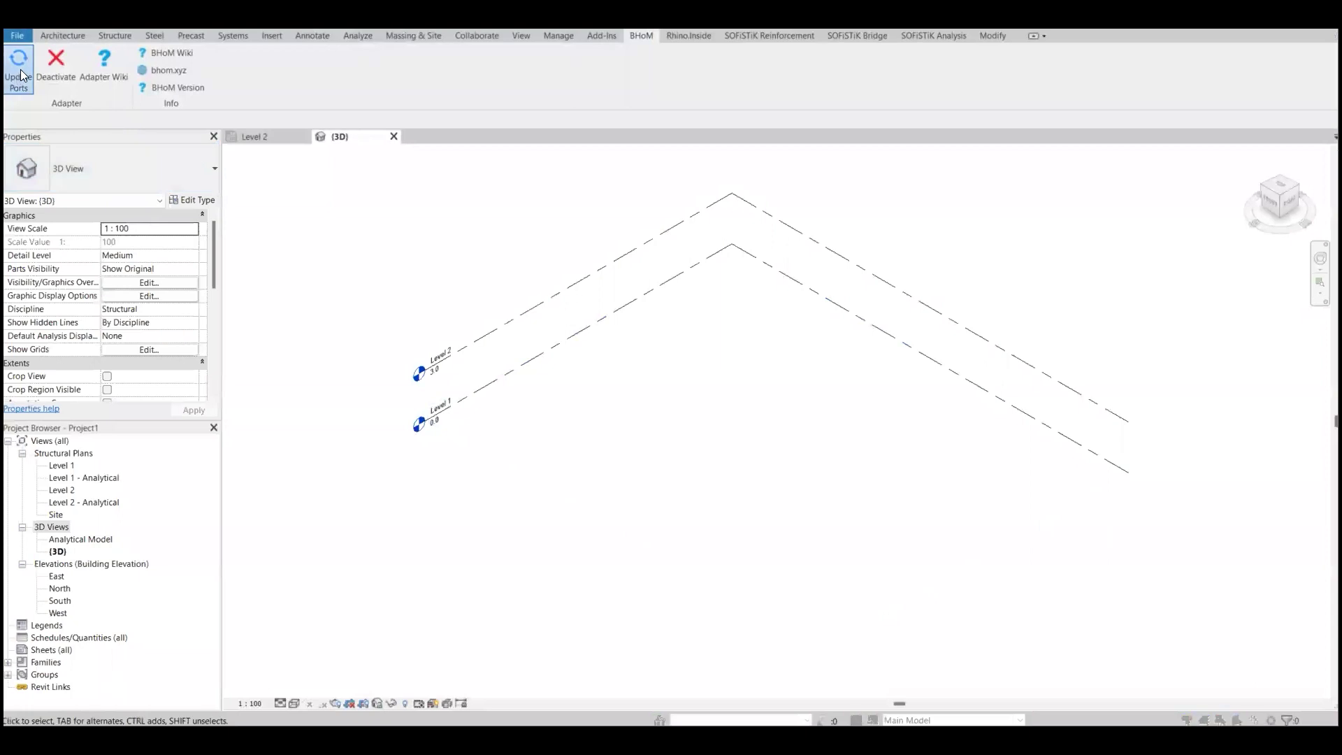
left_click(19, 73)
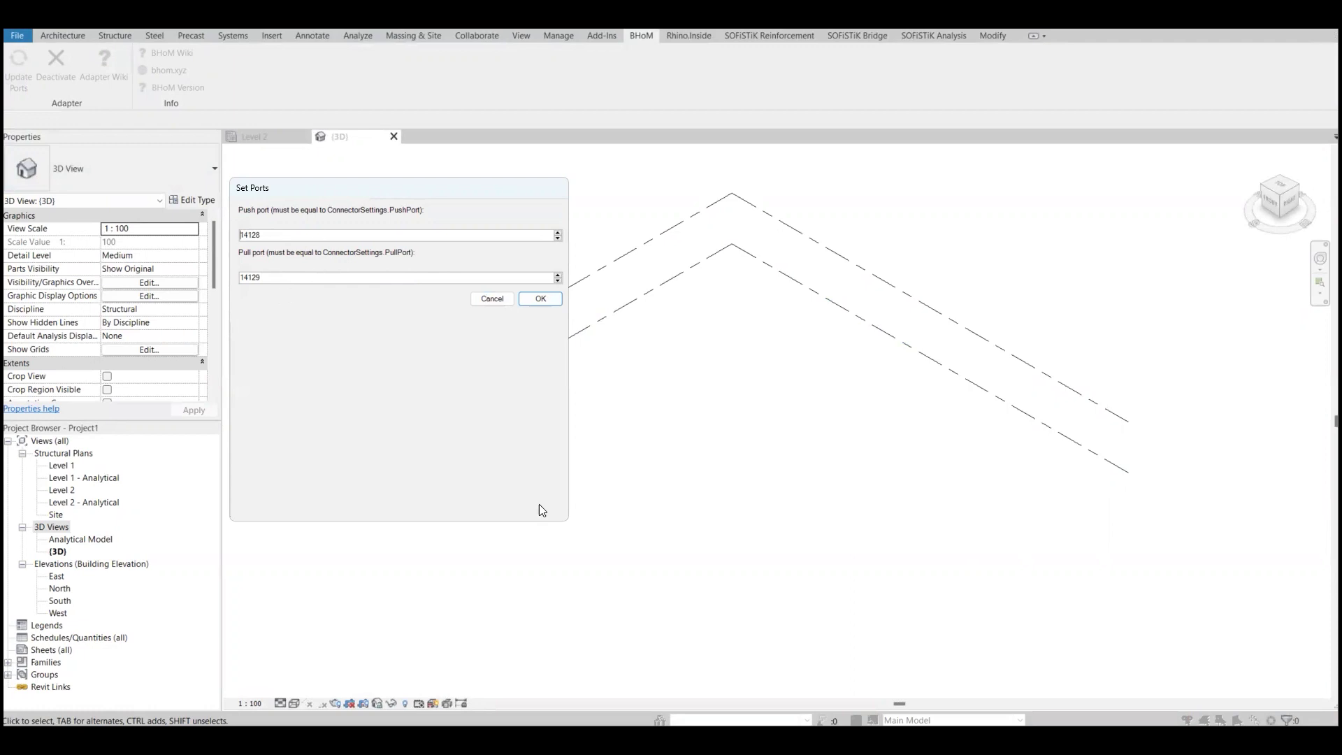
left_click(539, 302)
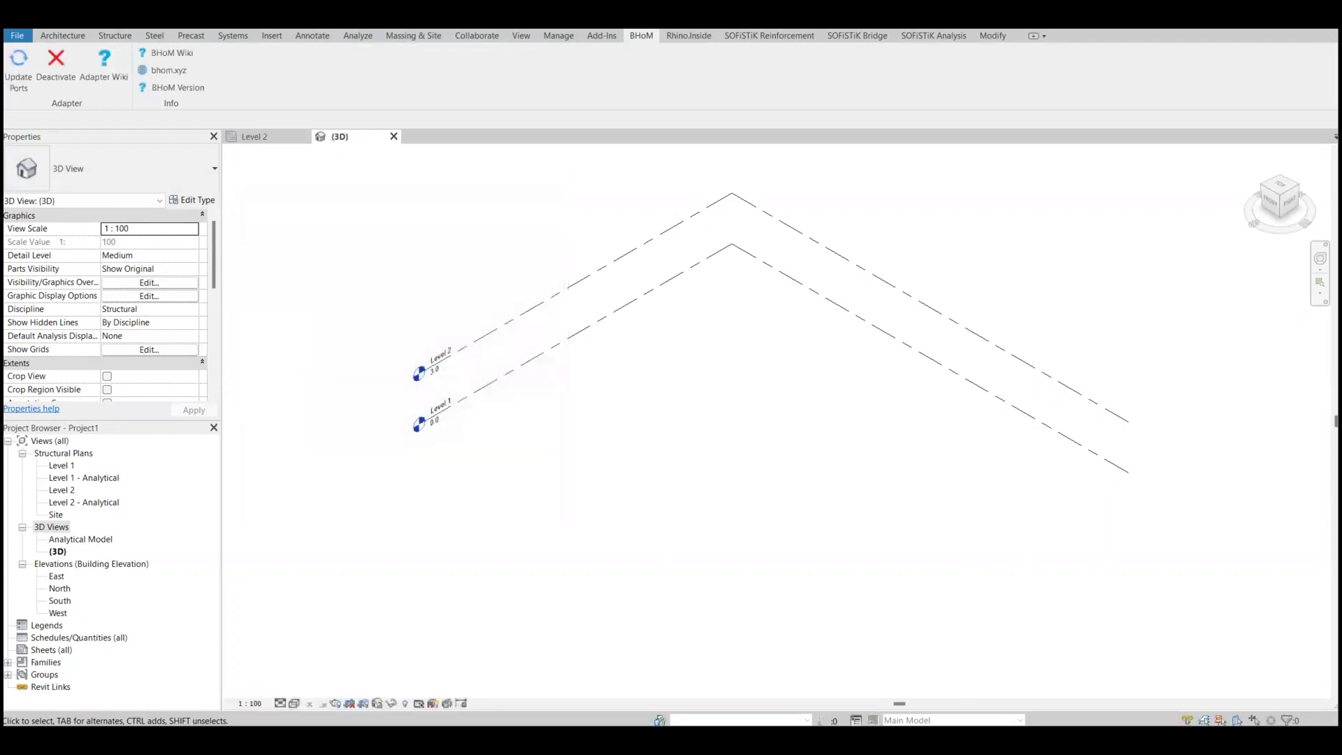
- Switch back to Grasshopper and add a FamilyLoadSettings component wired to the RevitSettings familyLoadSettings input, below ConnectionSettings
mouse_move(950, 740)
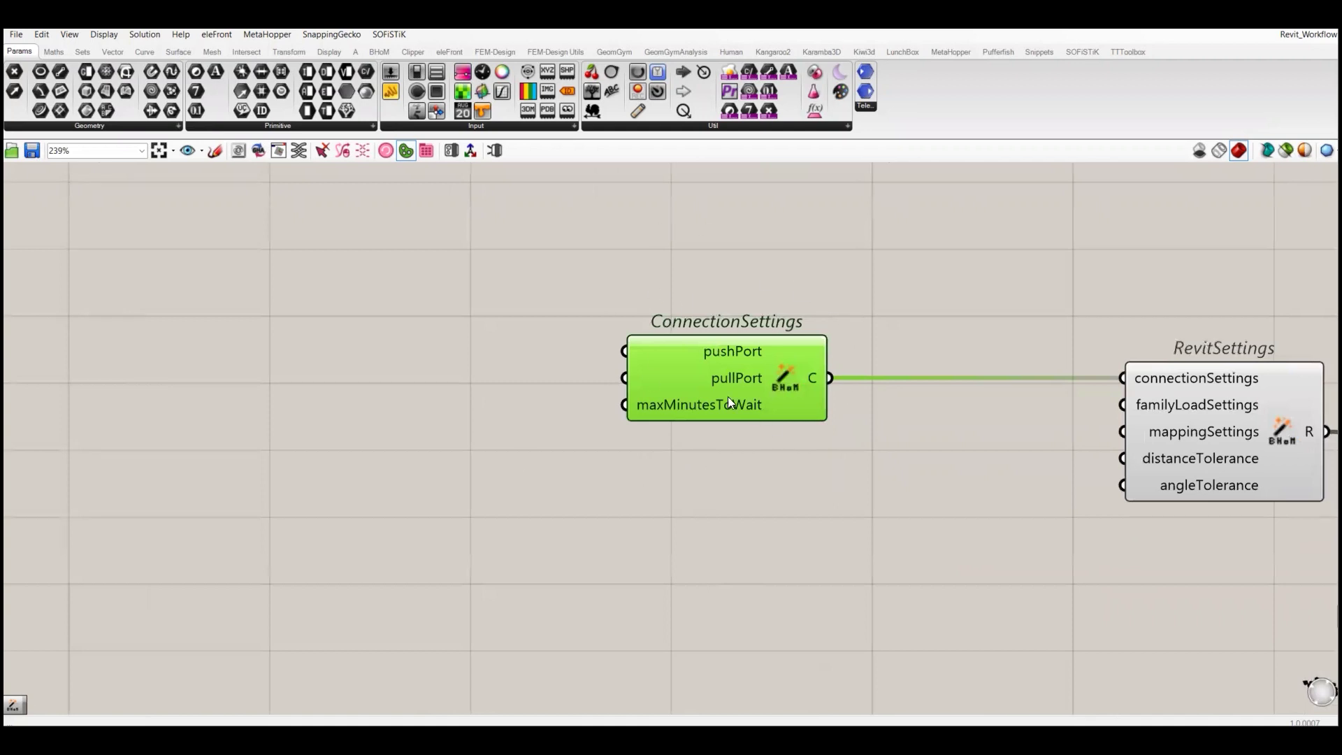
right_click_drag(803, 503, 708, 501)
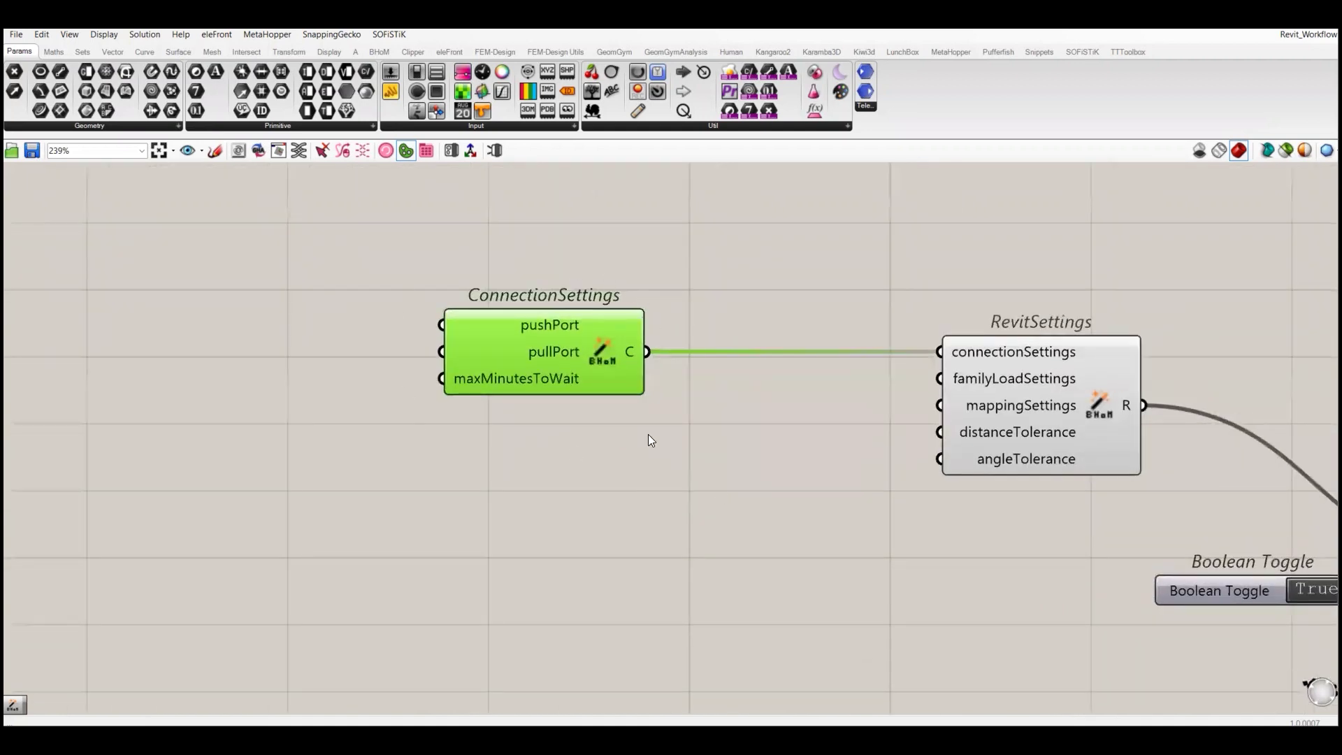
right_click_drag(583, 456, 474, 418)
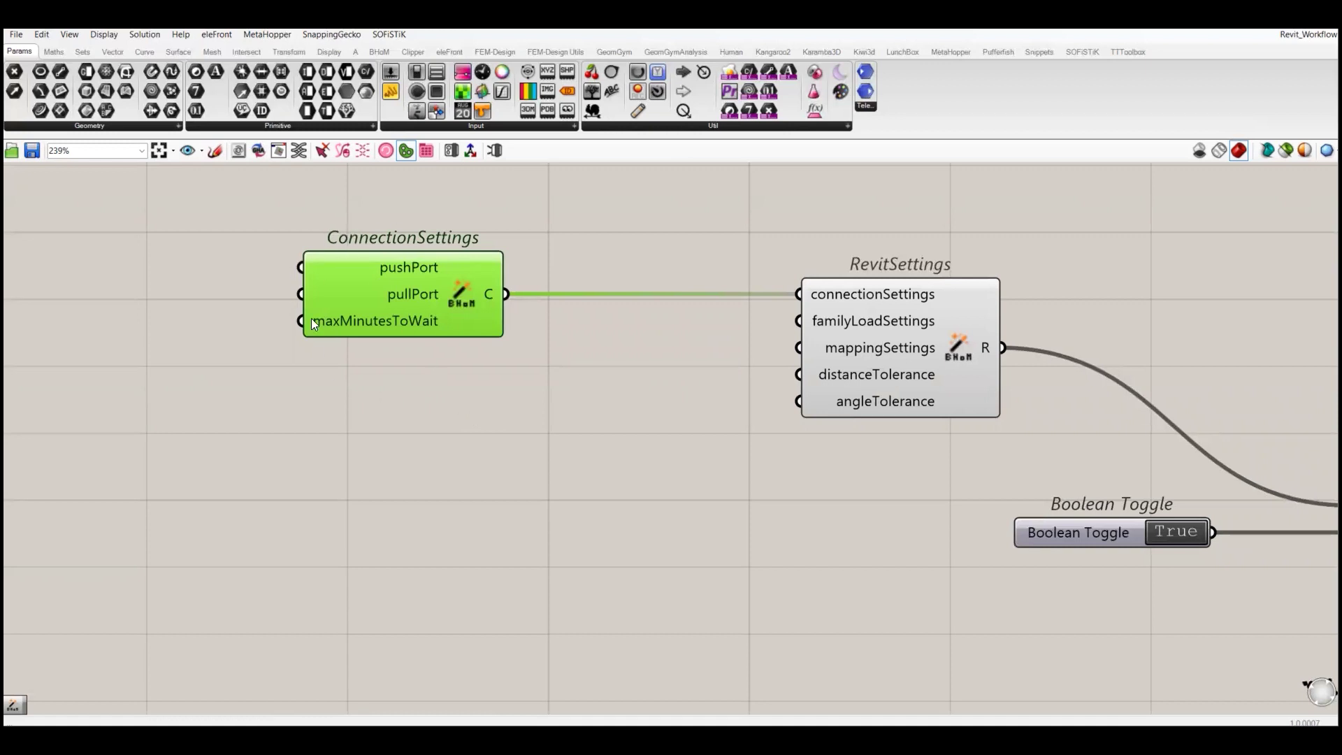
scroll(464, 467, "down", 2)
right_click_drag(450, 455, 325, 353)
right_click_drag(502, 275, 662, 369)
scroll(662, 368, "up", 1)
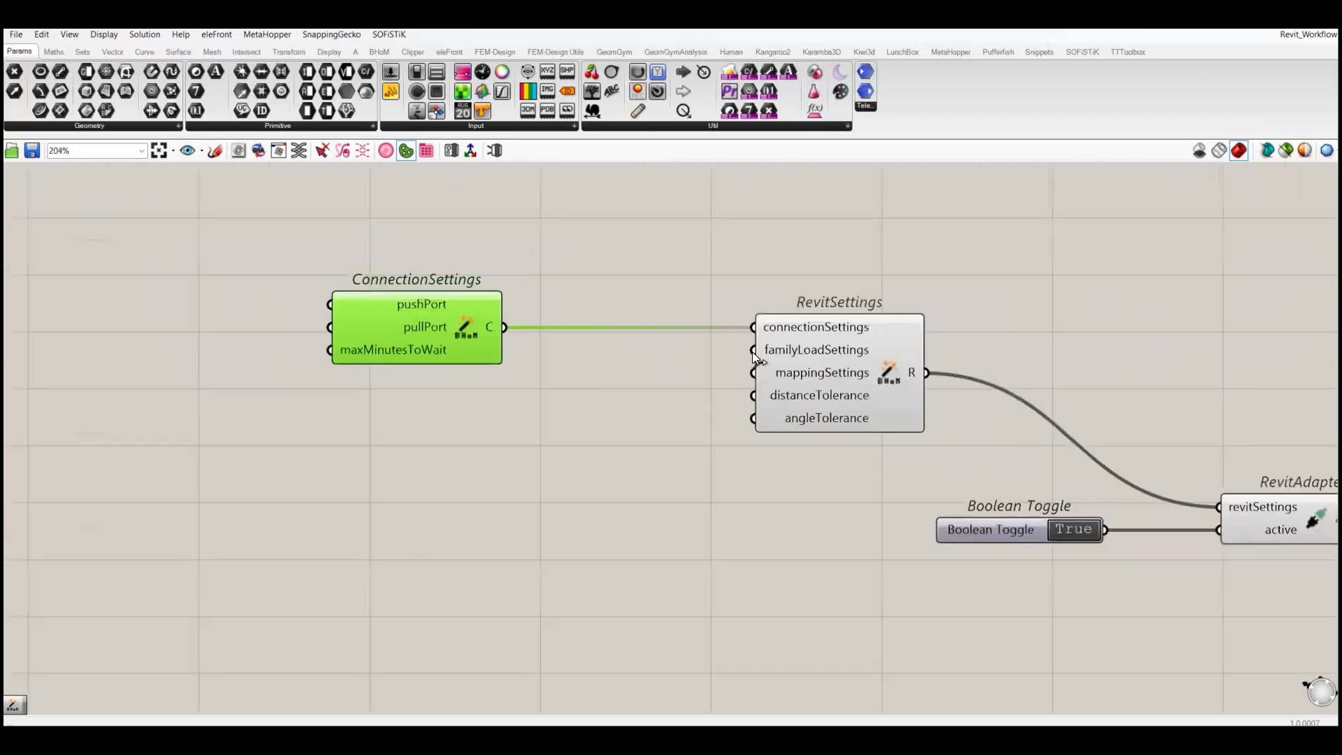
left_click_drag(752, 351, 598, 408)
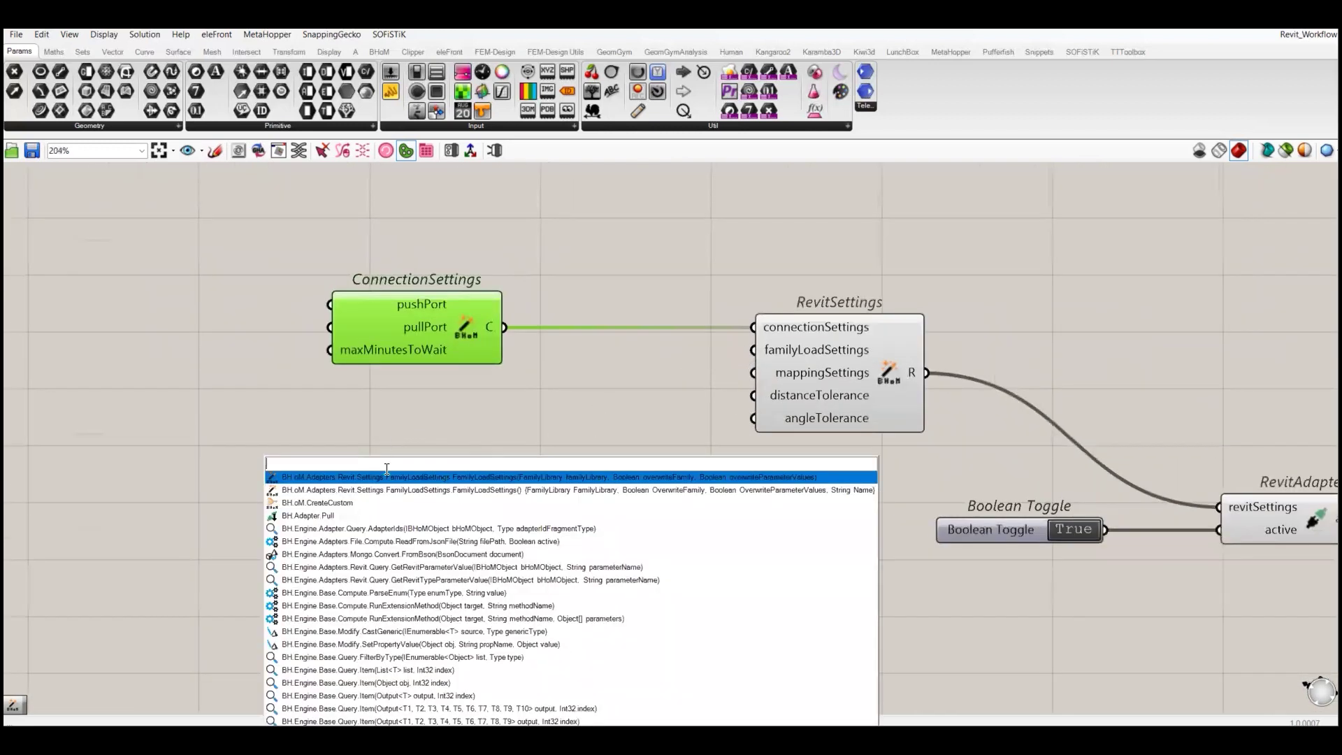
left_click(387, 481)
- Add a FamilyLibrary component with directory and topDirectoryOnly inputs, wired to the familyLibrary input of FamilyLoadSettings
right_click_drag(476, 383, 715, 443)
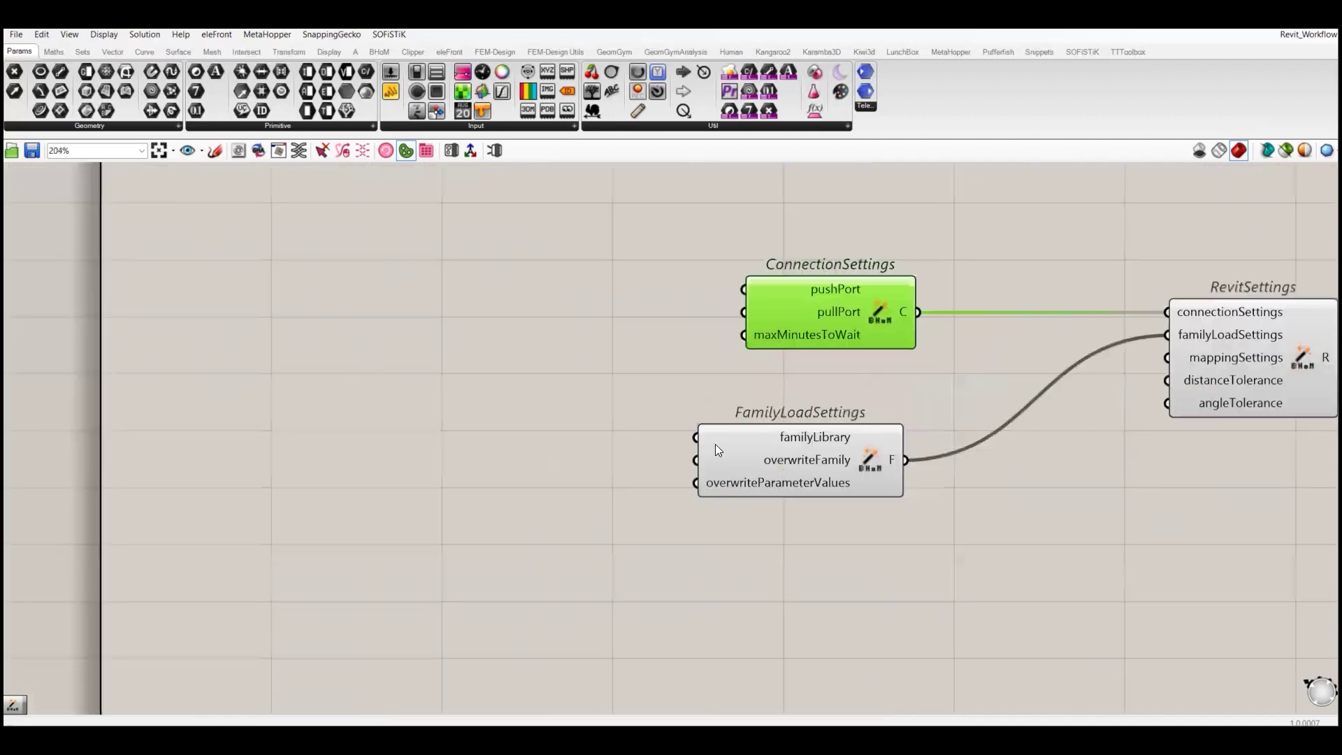
left_click_drag(660, 427, 609, 421)
left_click(463, 436)
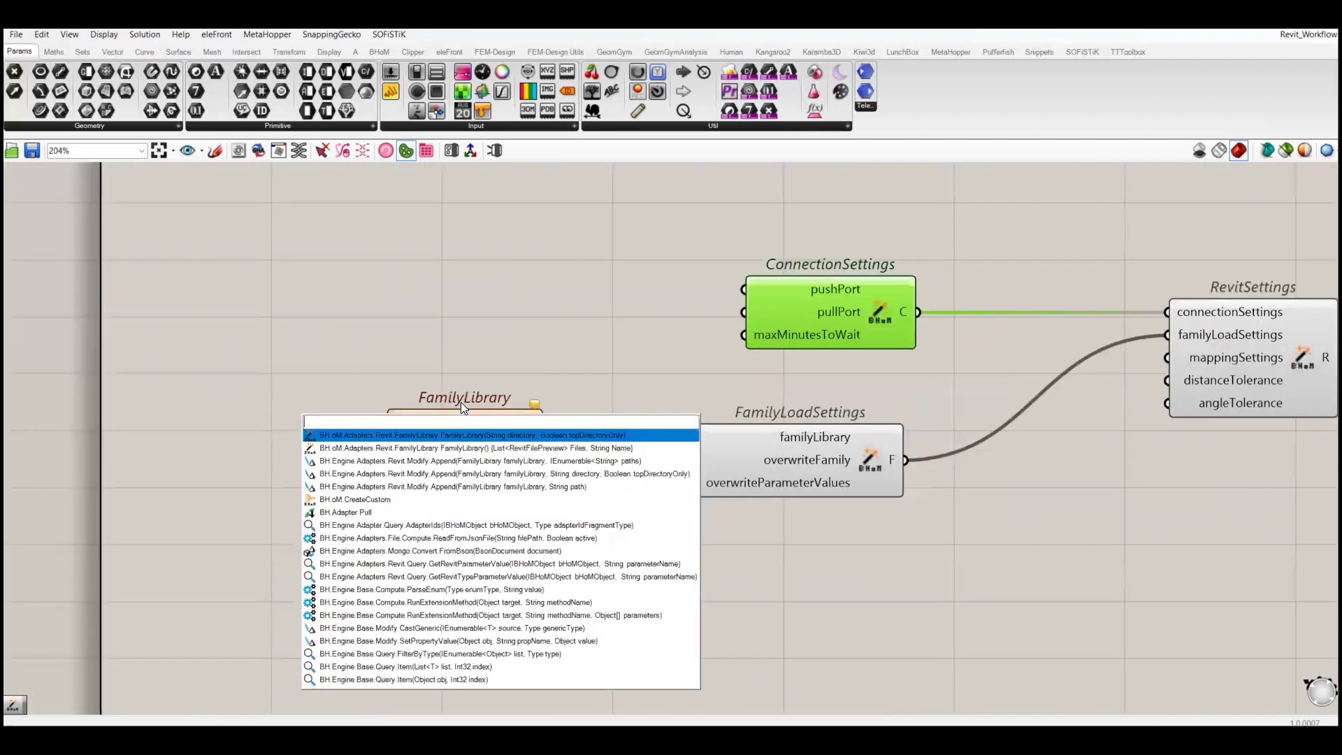
right_click_drag(599, 326, 843, 266)
left_click_drag(719, 354, 688, 369)
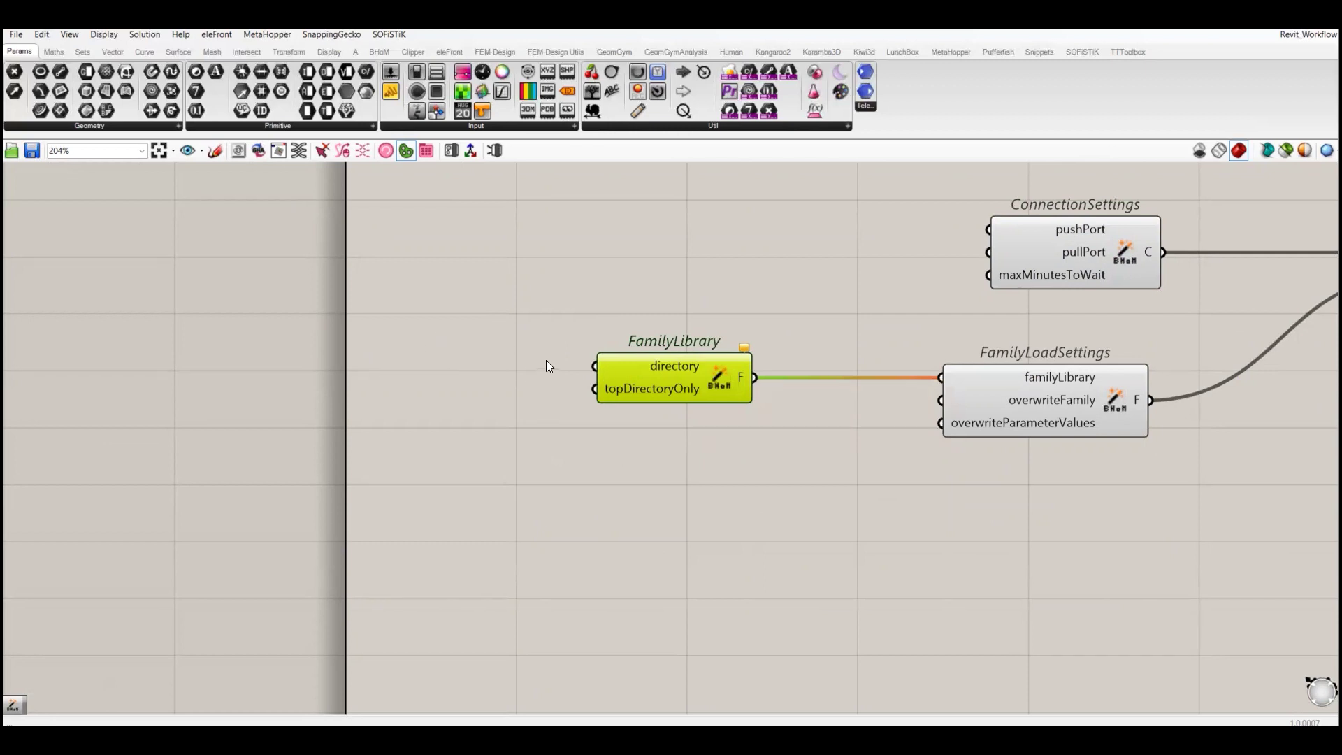
- Add a MappingSettings component below FamilyLoadSettings, wired to the mappingSettings input of RevitSettings
right_click_drag(736, 432, 512, 429)
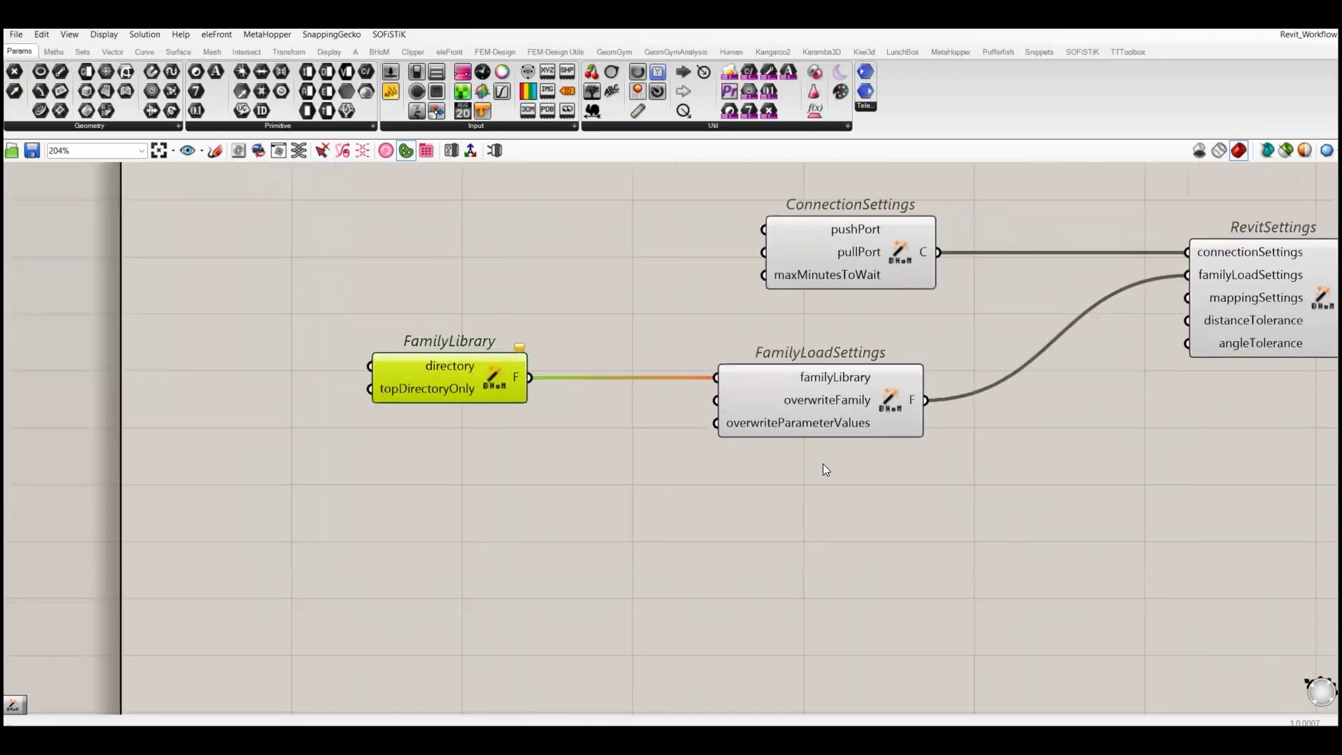
right_click_drag(771, 455, 718, 455)
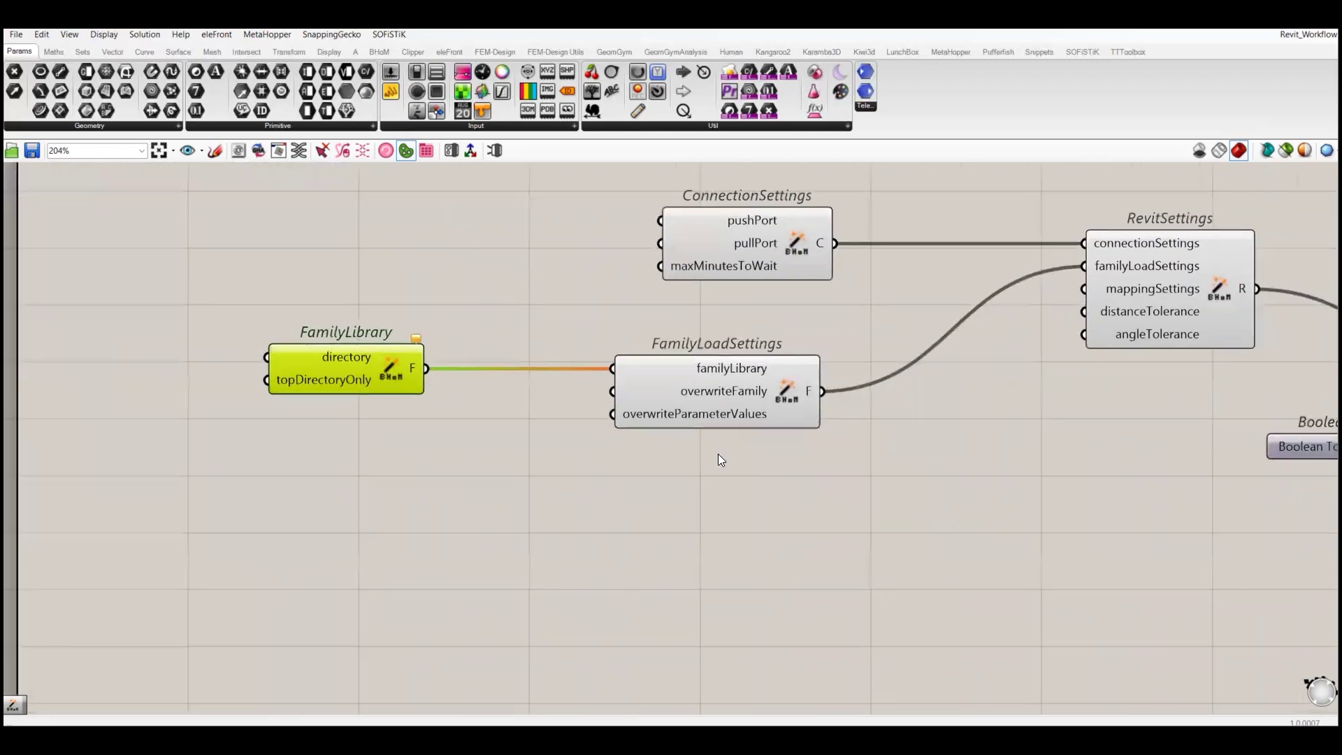
right_click_drag(803, 515, 652, 518)
right_click(652, 518)
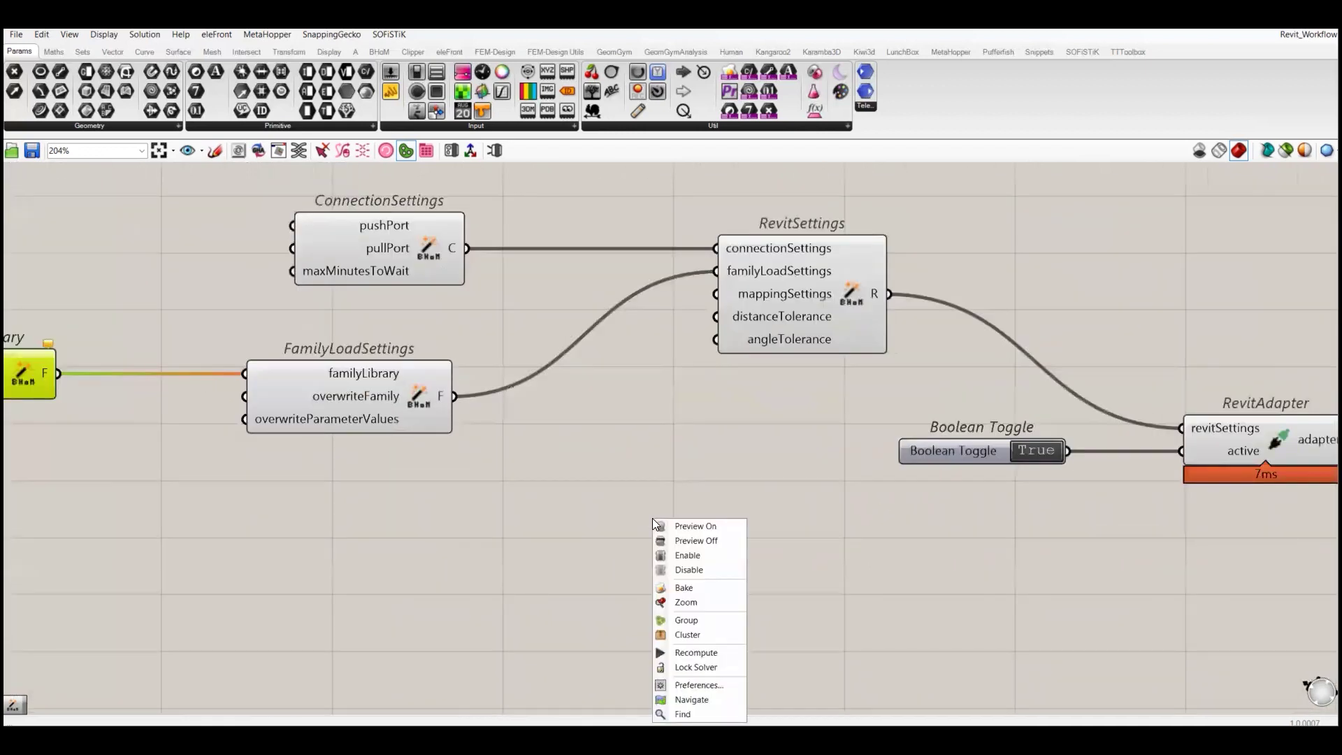
left_click(607, 495)
right_click_drag(877, 536, 758, 515)
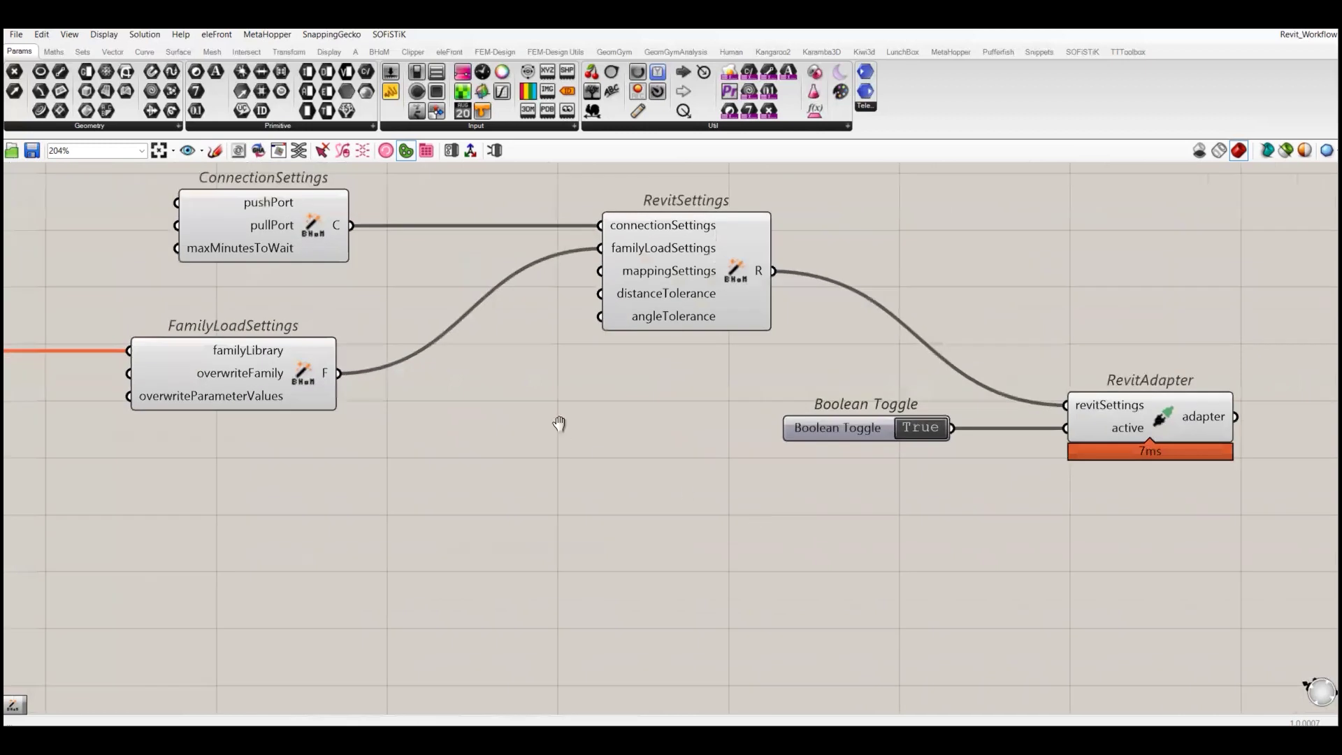
right_click_drag(558, 424, 679, 427)
left_click_drag(722, 277, 623, 559)
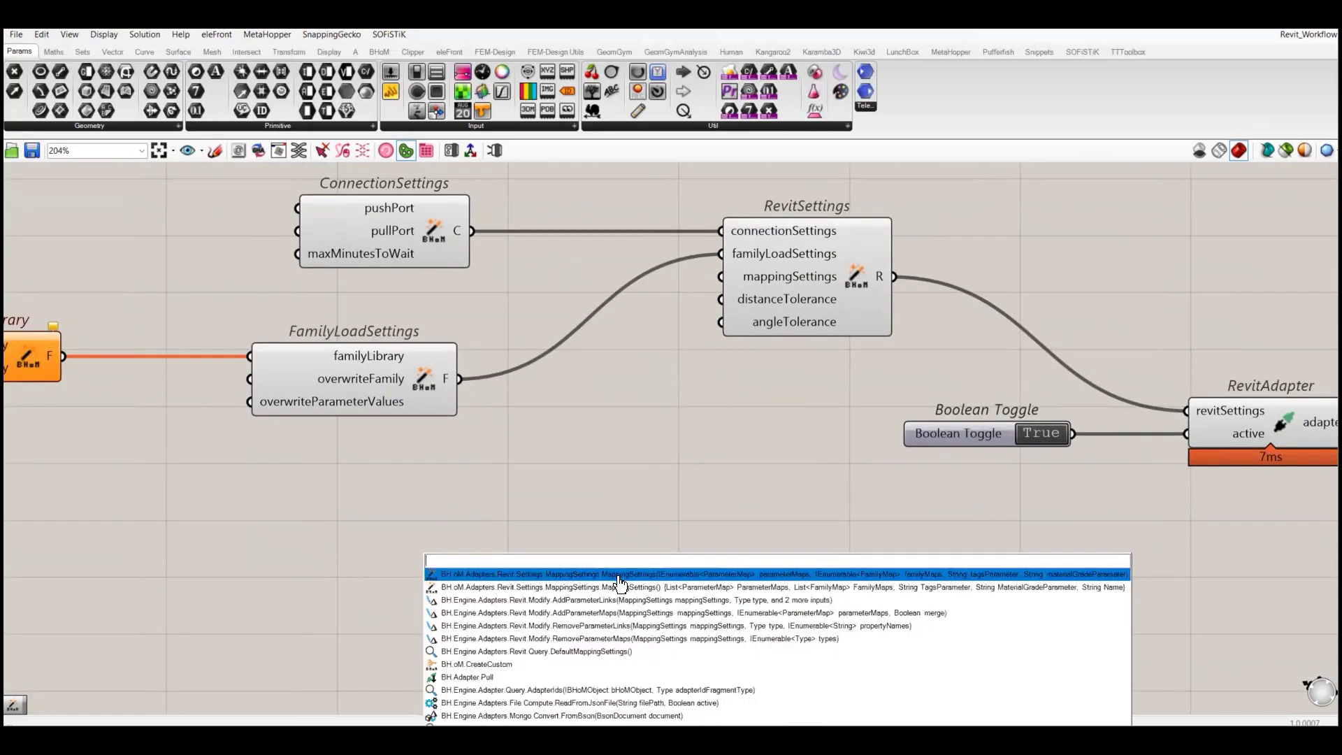
left_click(621, 573)
right_click_drag(616, 578, 795, 488)
left_click(795, 488)
left_click_drag(795, 489, 714, 477)
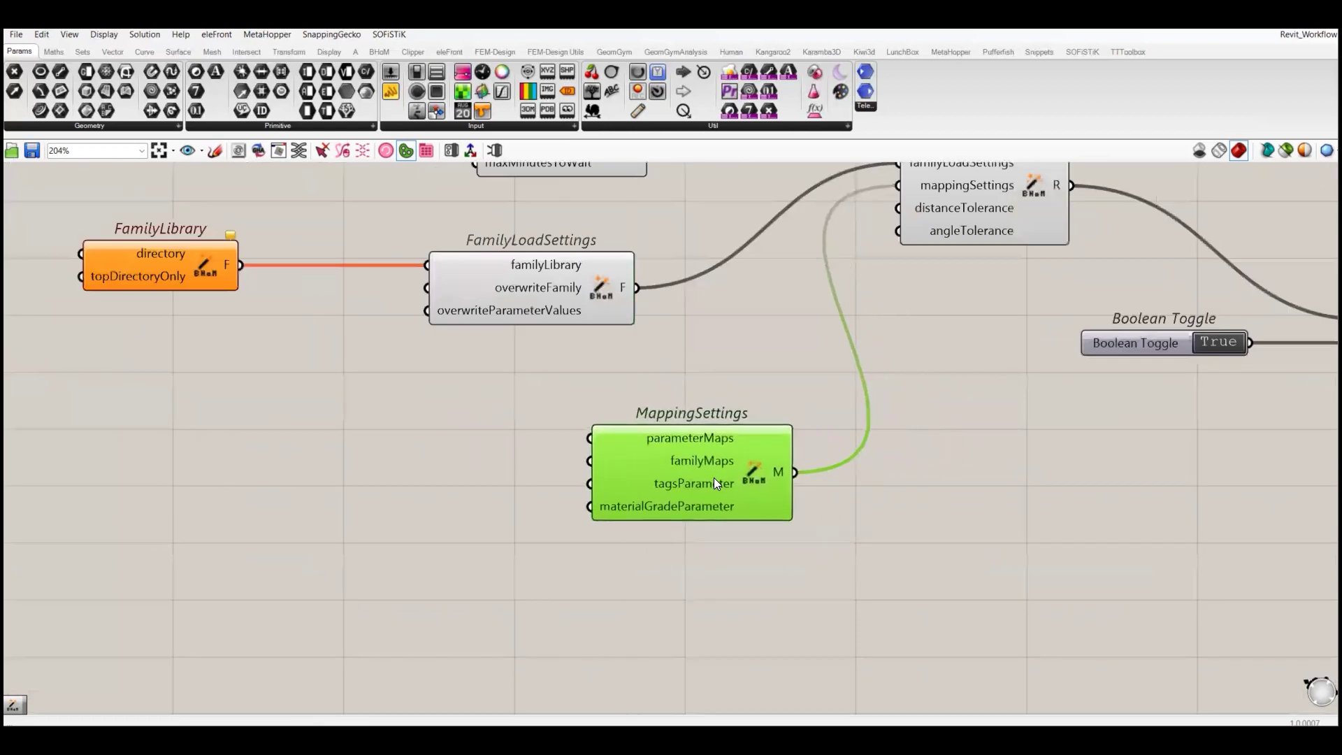
- Add a ParameterMap component wired to the parameterMaps input of MappingSettings and place it clear of that component
right_click_drag(714, 467, 654, 458)
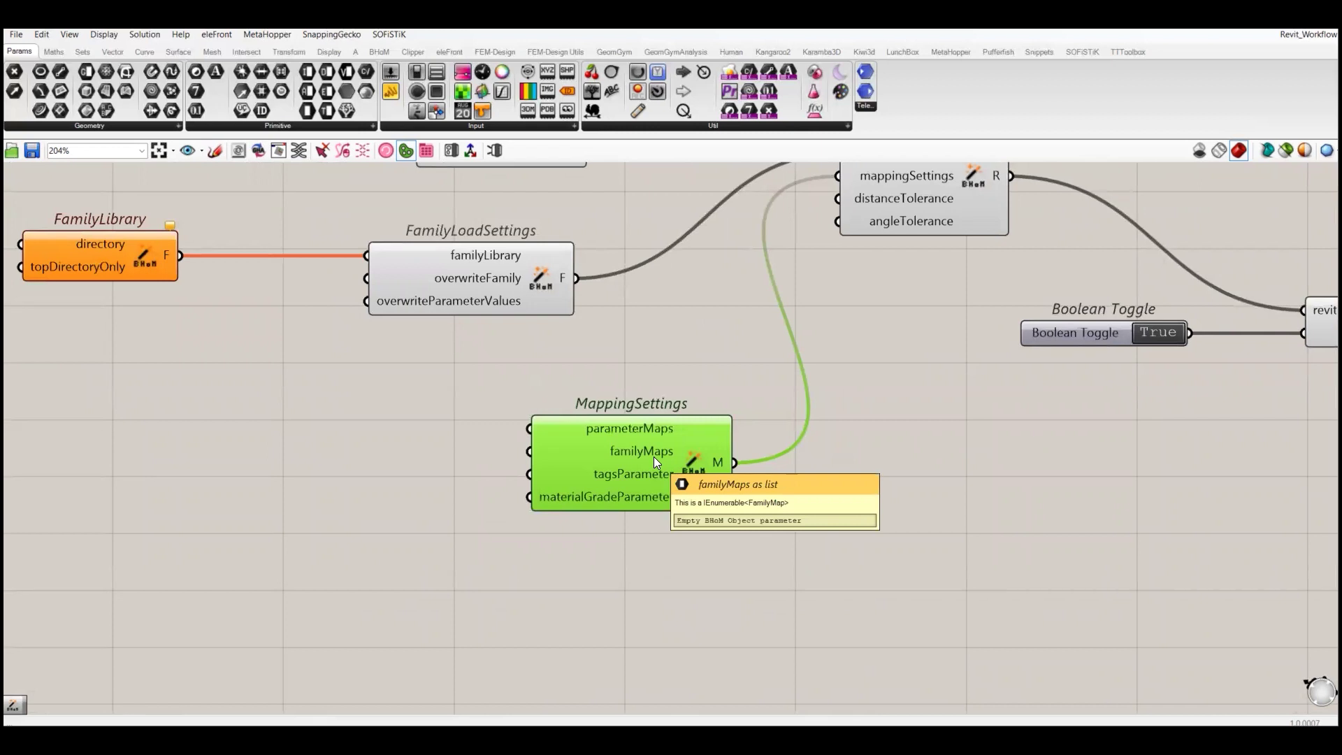
right_click_drag(640, 517, 675, 507)
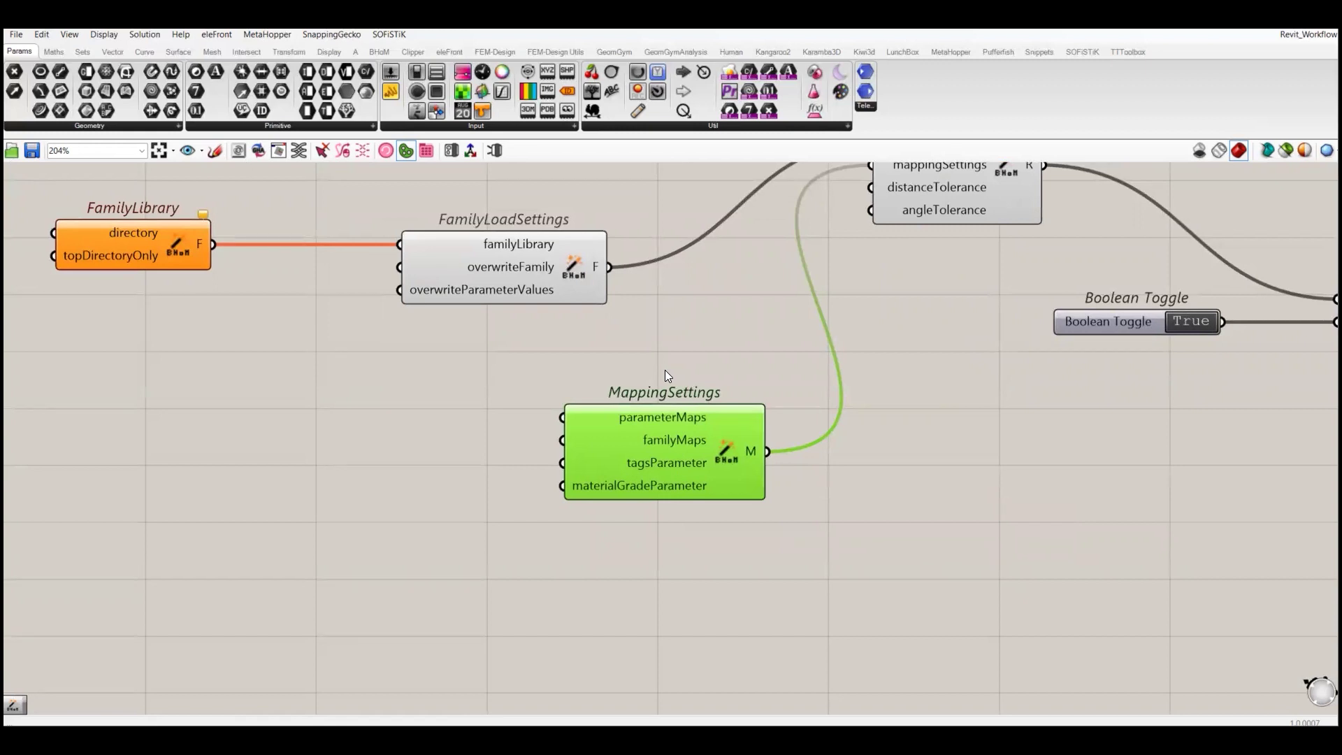
right_click_drag(666, 418, 975, 432)
left_click_drag(946, 431, 812, 405)
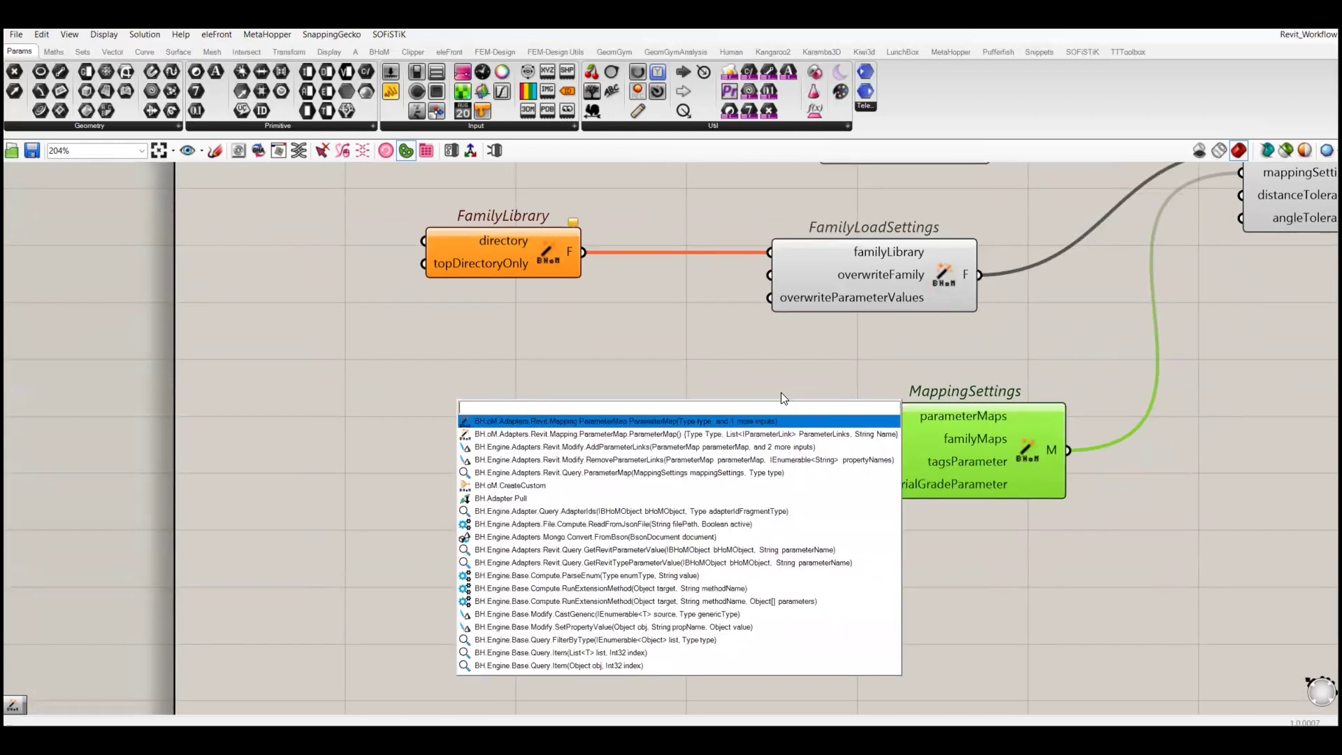
left_click(783, 422)
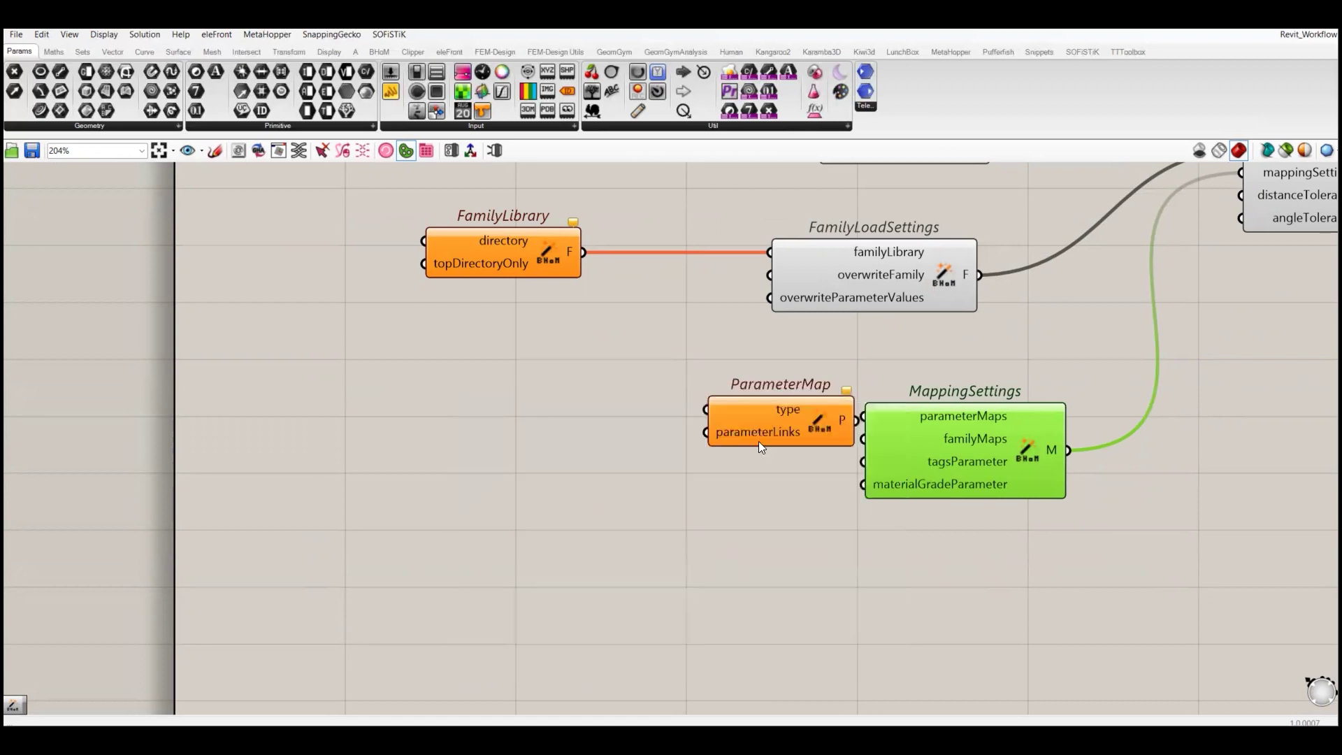
left_click_drag(757, 442, 675, 437)
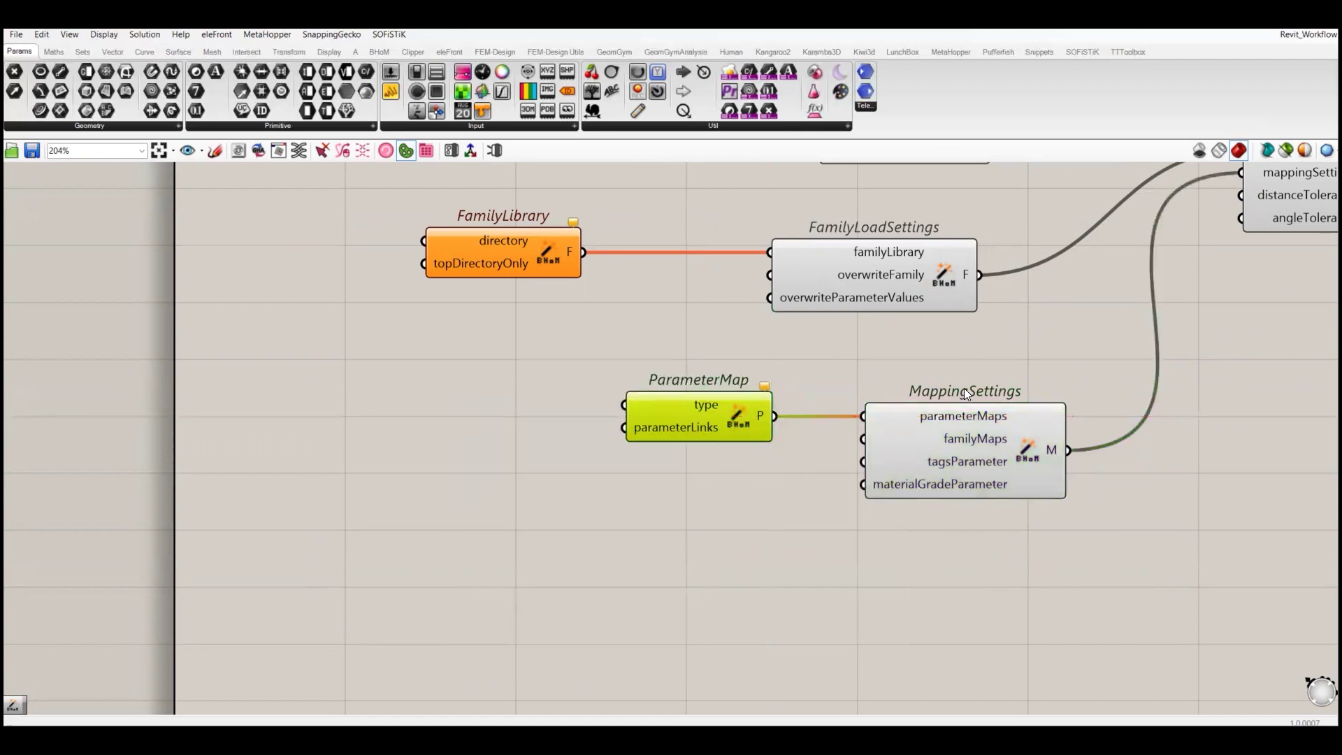
right_click_drag(938, 469, 794, 471)
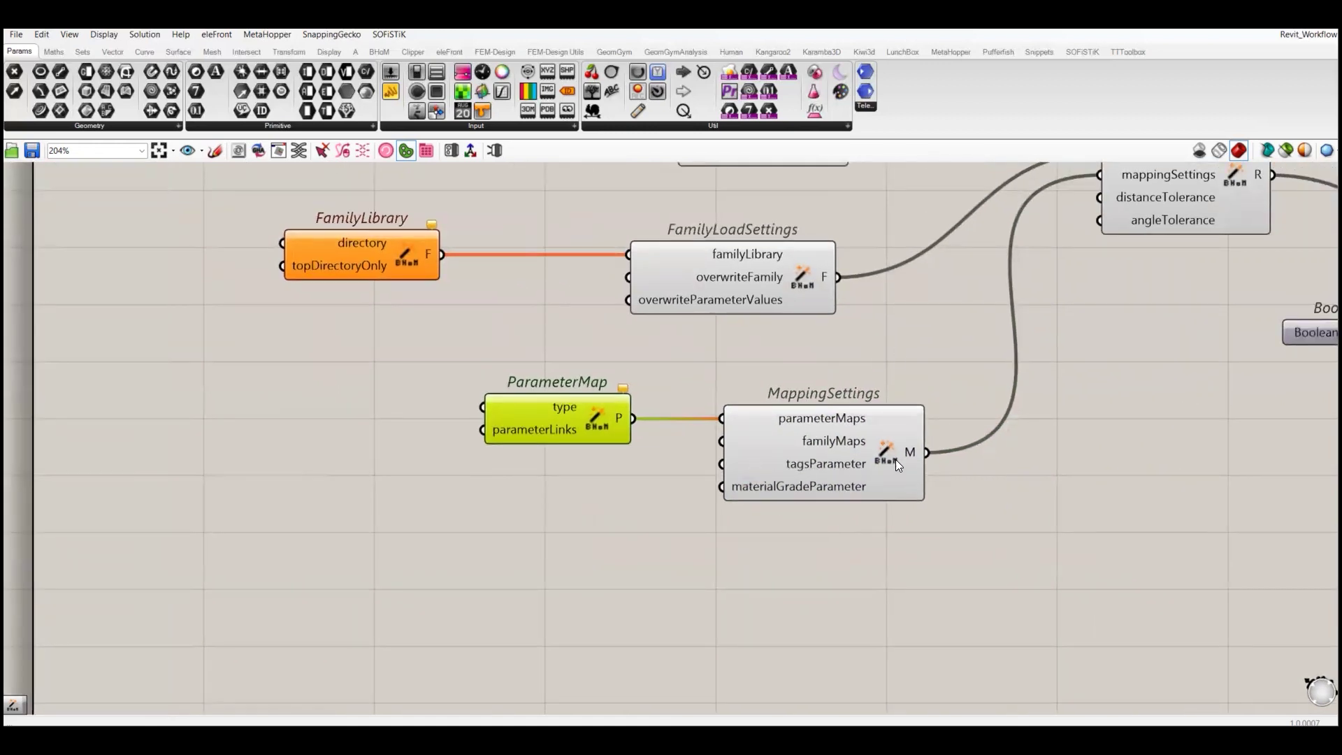
right_click_drag(869, 457, 821, 464)
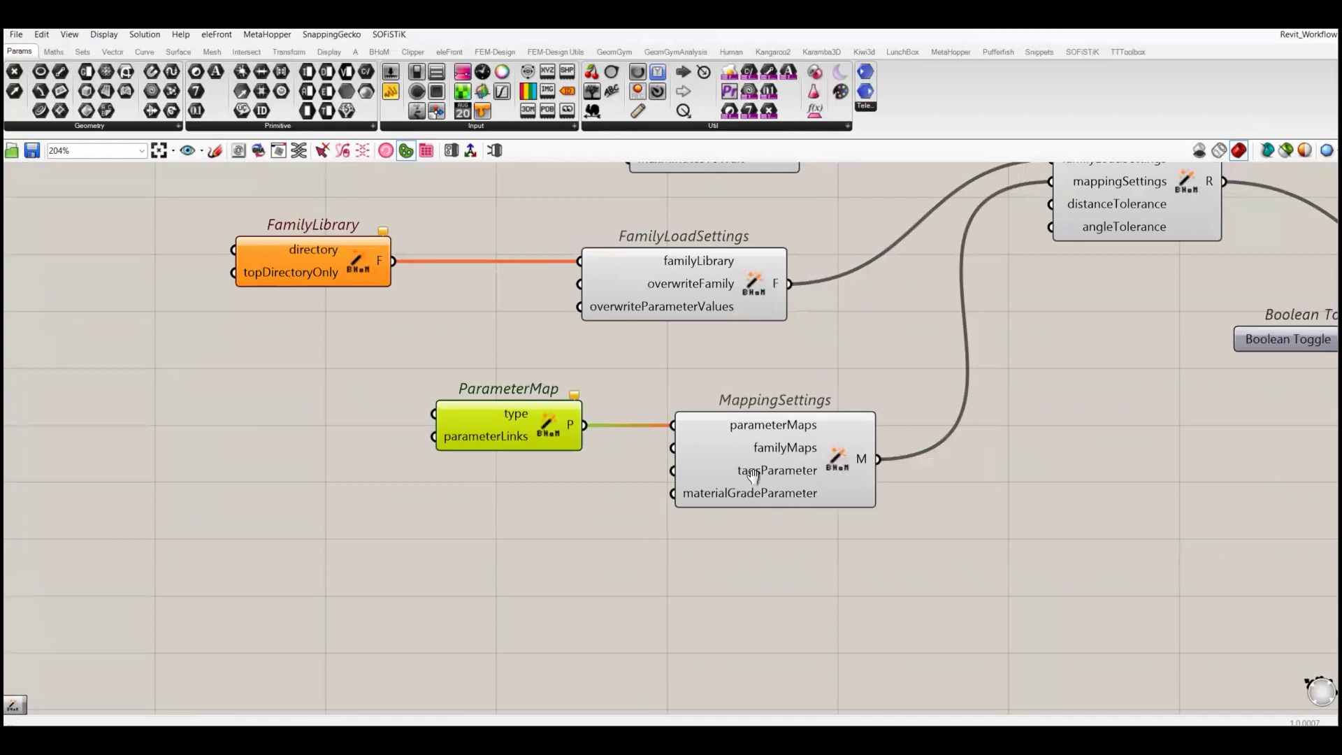
right_click_drag(527, 386, 468, 385)
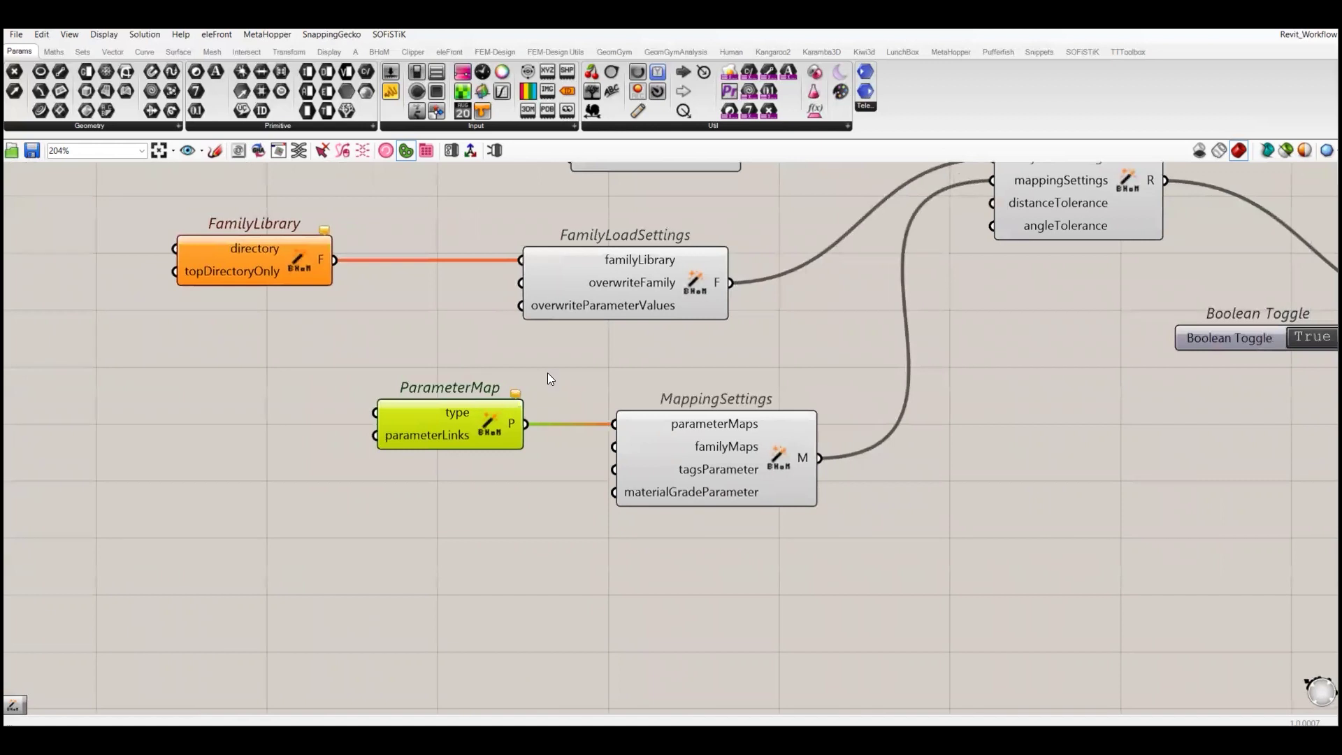
right_click_drag(742, 357, 521, 389)
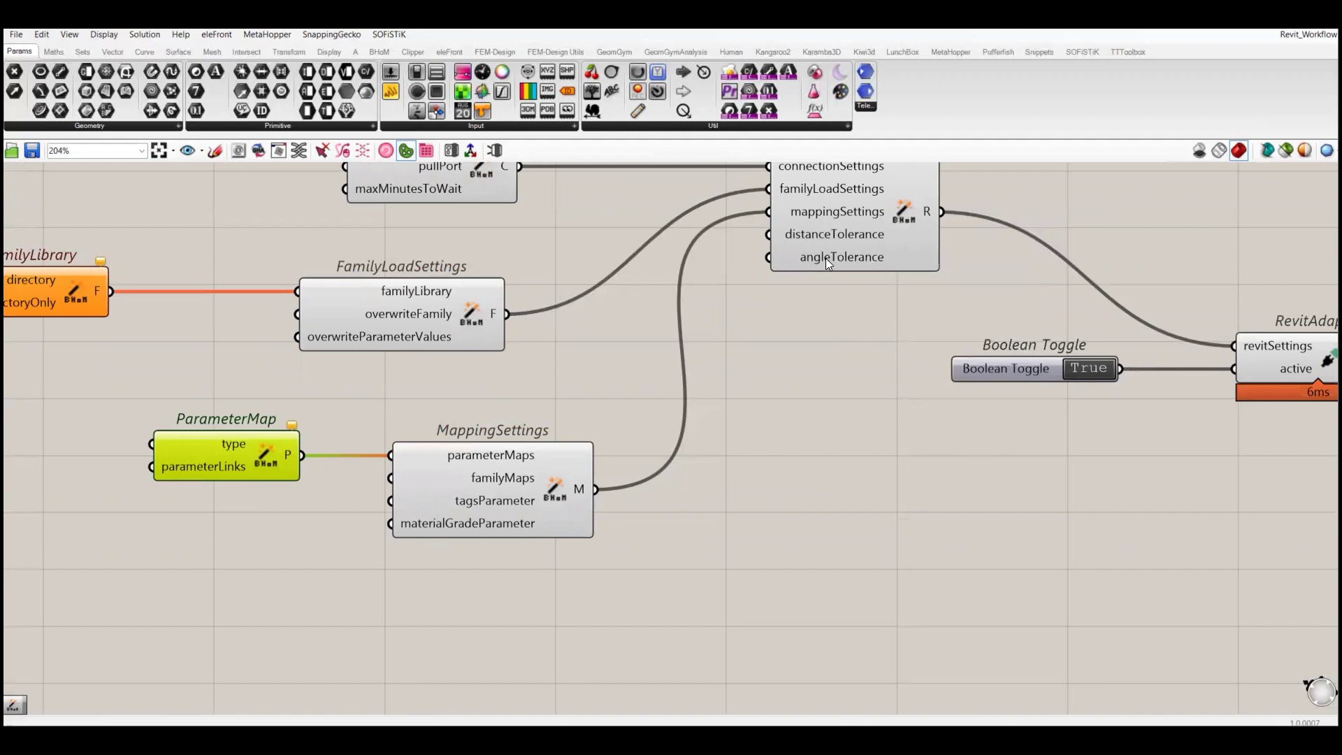
right_click_drag(767, 469, 764, 469)
scroll(764, 468, "down", 4)
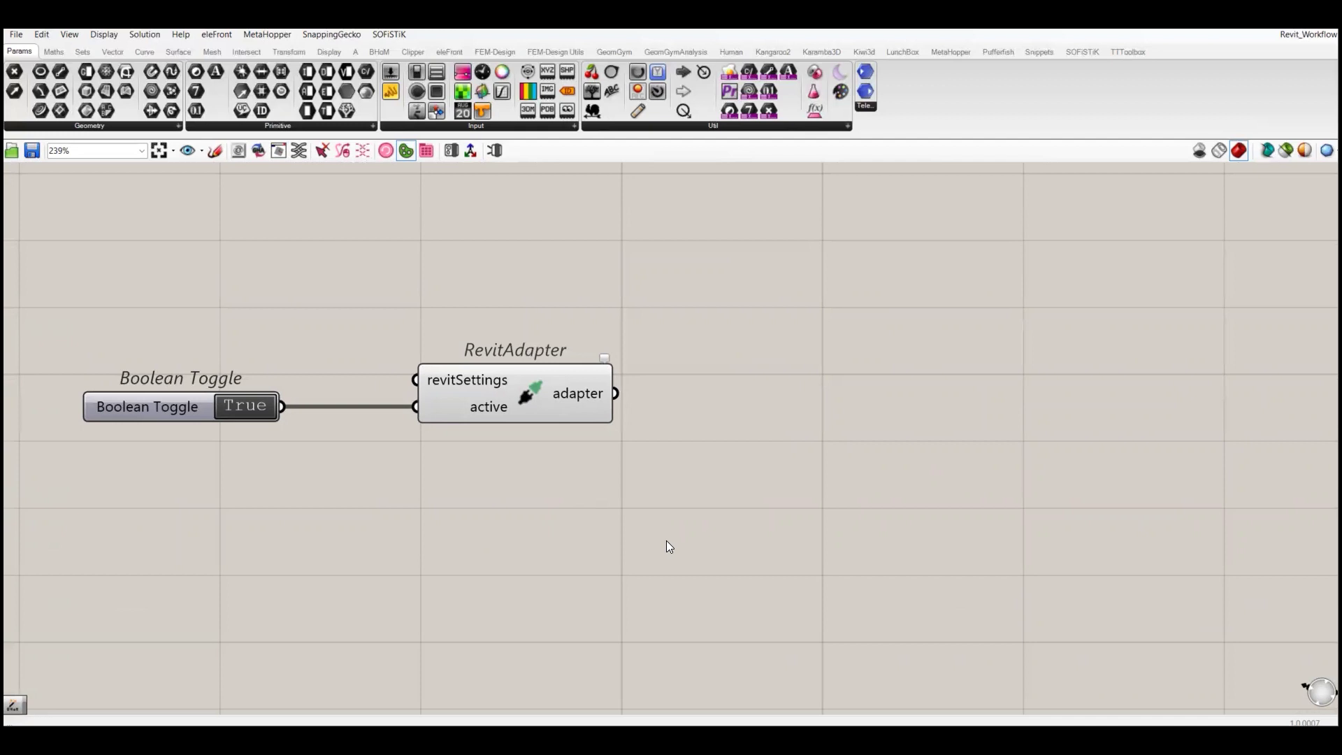
- Switch to Revit and delete both existing levels in the 3D view, accepting the deletion of their dependent views
scroll(668, 539, "down", 2)
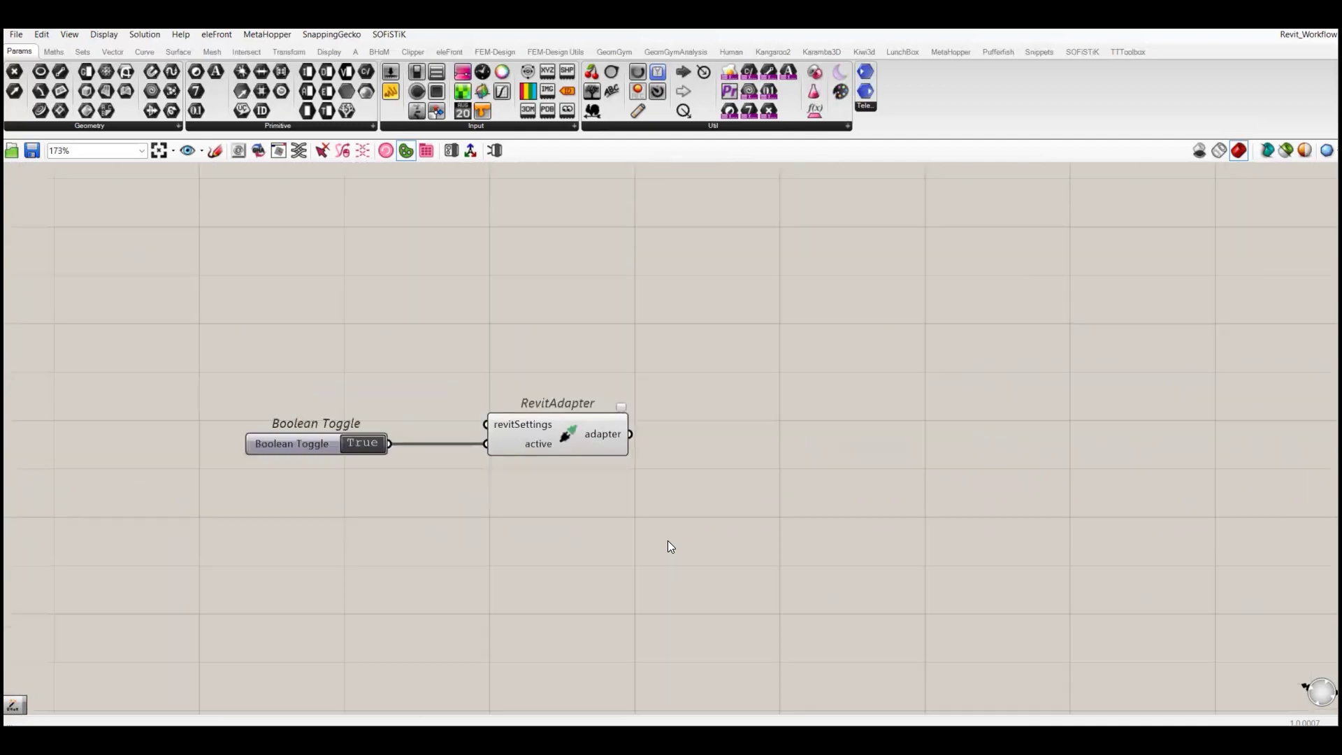
right_click_drag(702, 546, 664, 518)
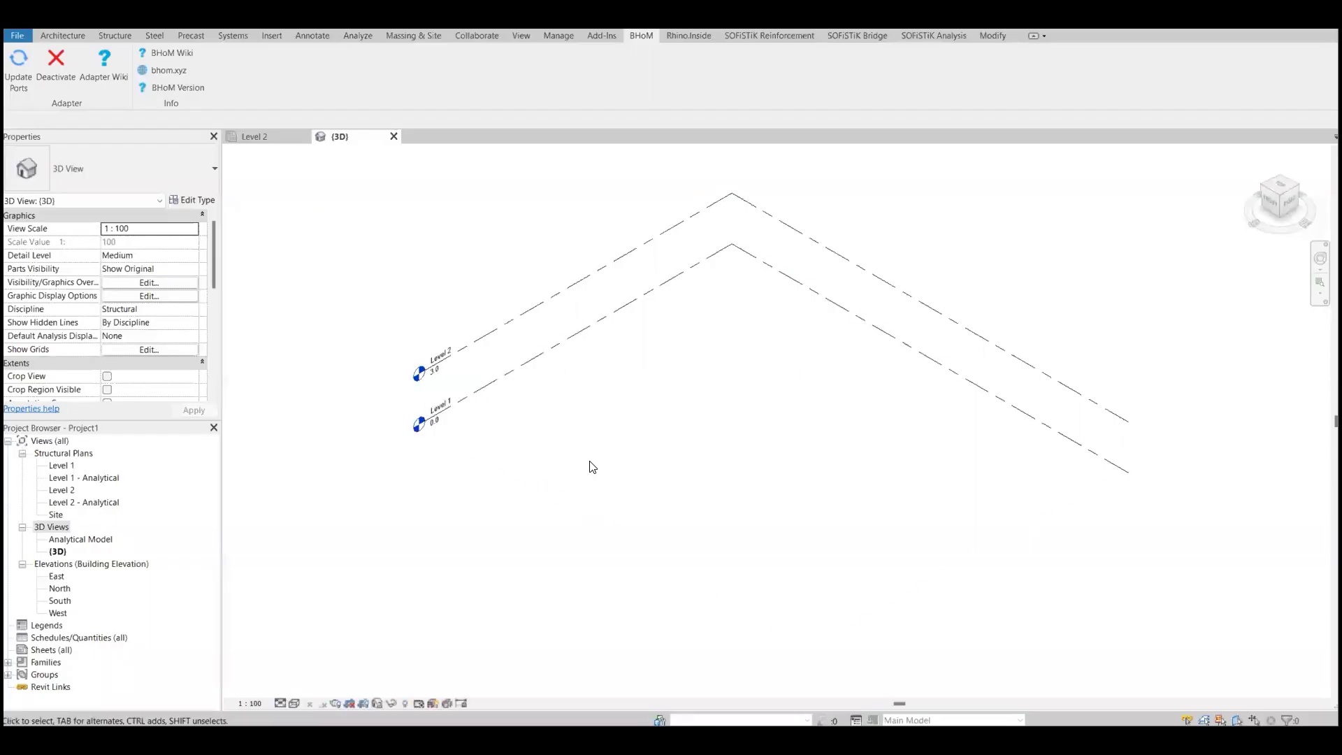
scroll(1030, 302, "down", 2)
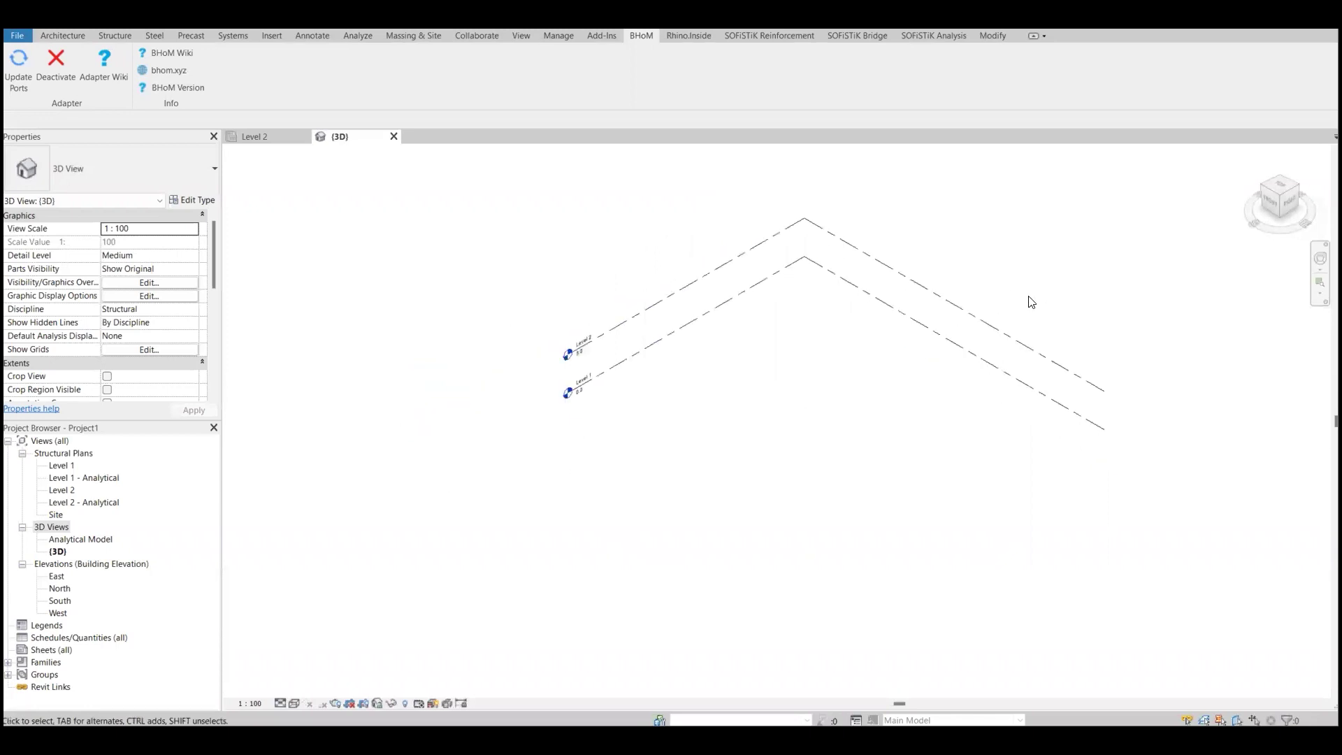
left_click_drag(1171, 158, 471, 515)
key("Delete")
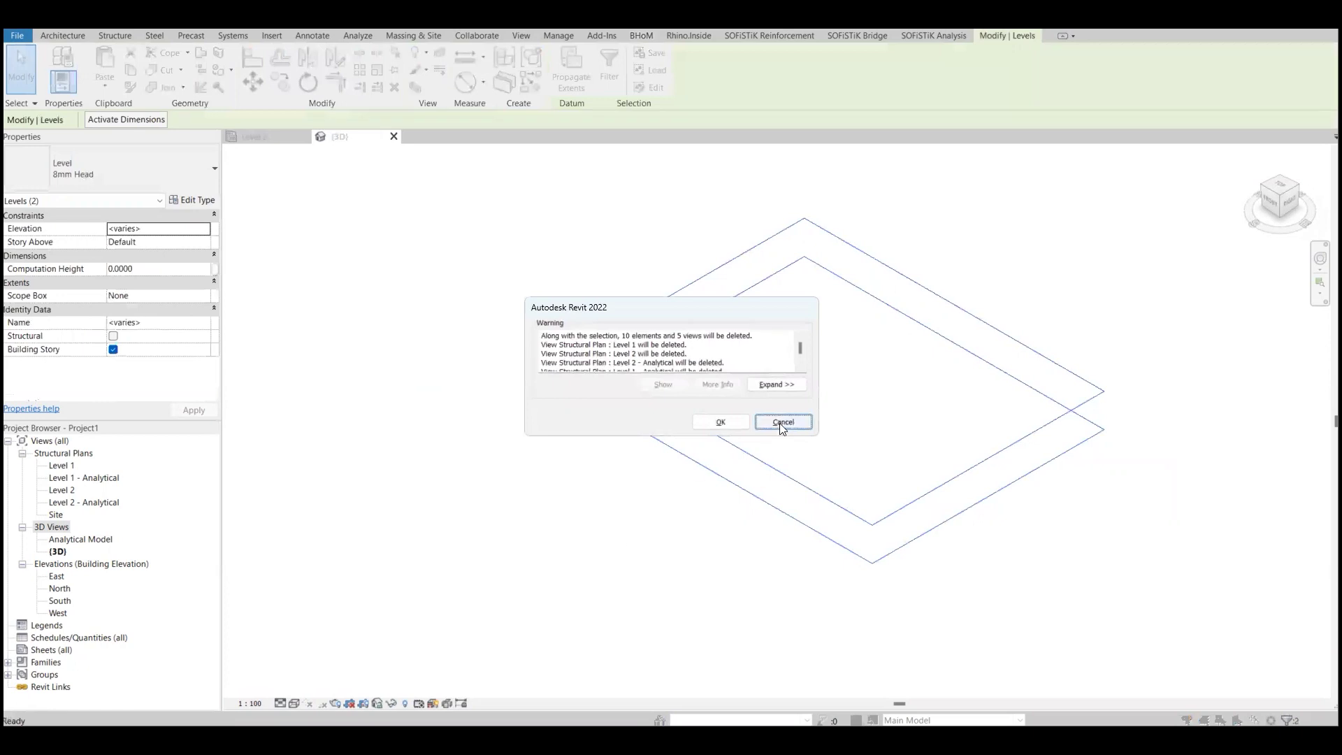
left_click(722, 422)
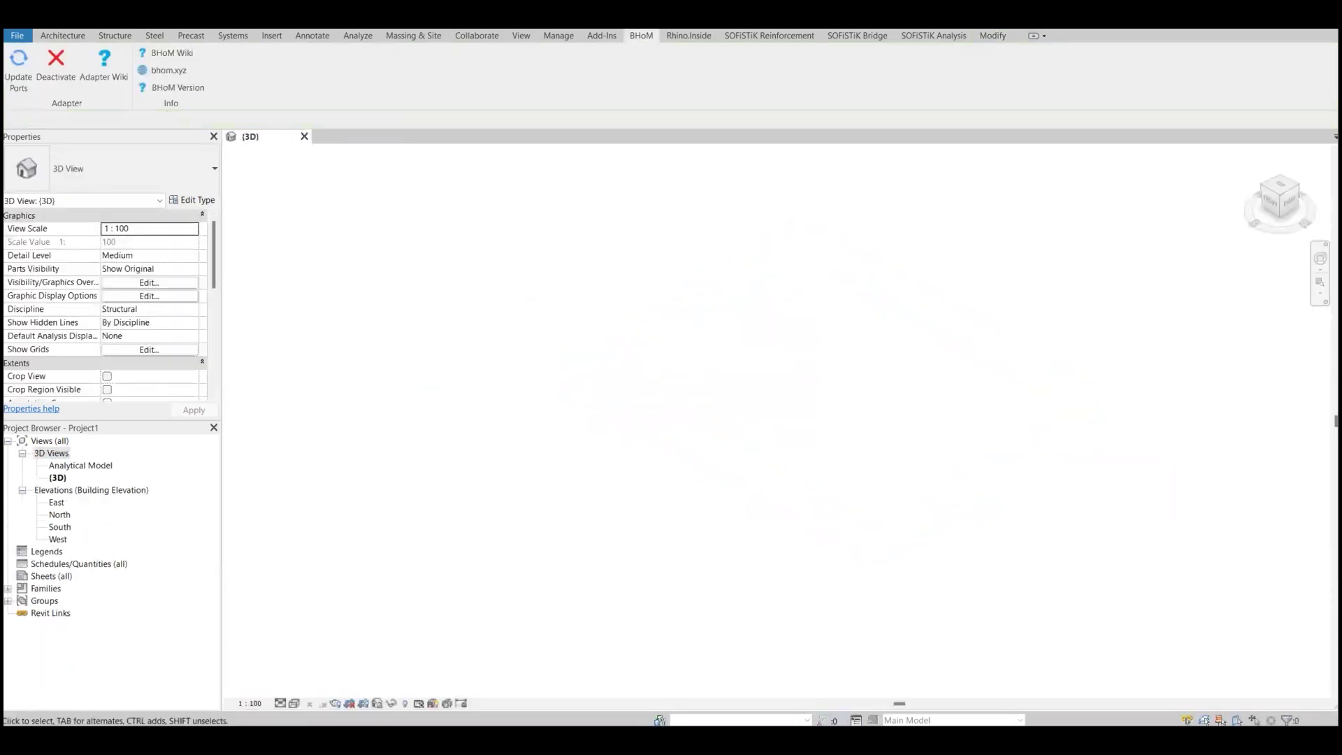
- Switch back to Grasshopper and set the number slider feeding the lower Series component's Step input to 2.33
left_click(886, 739)
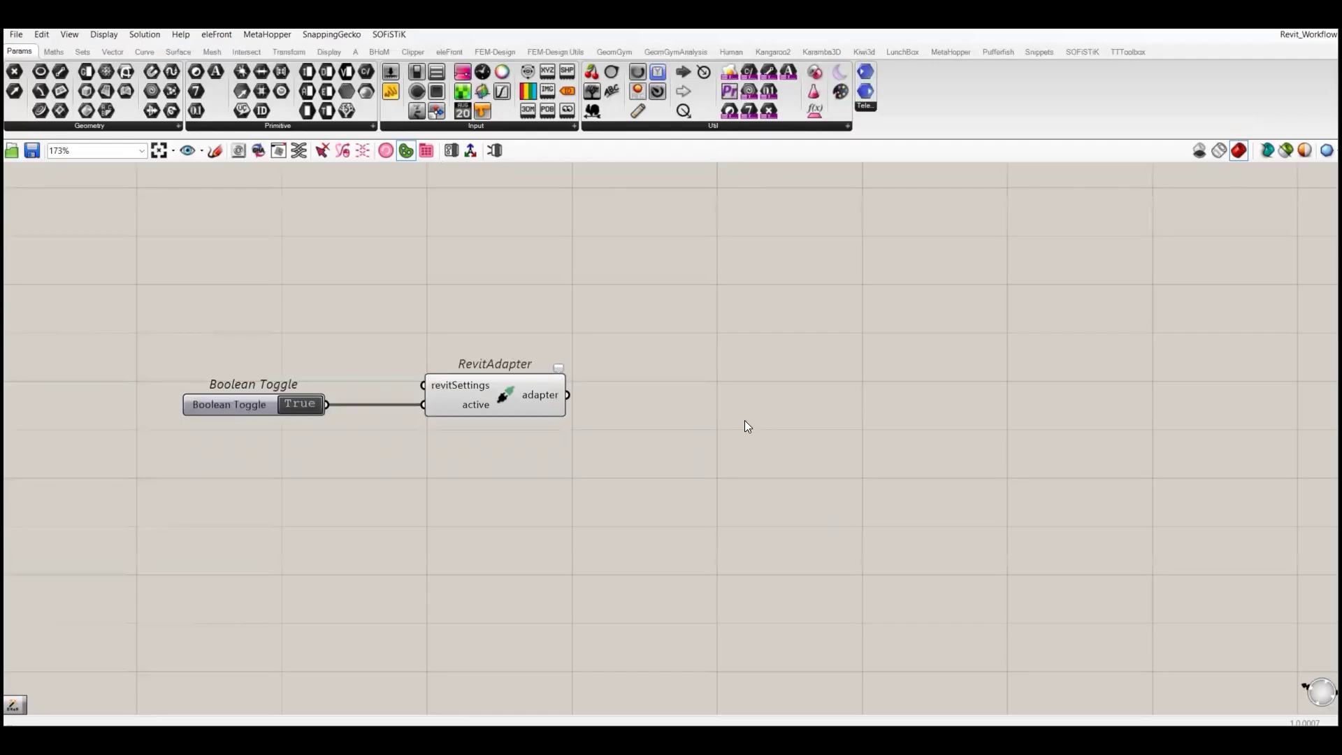
scroll(750, 445, "down", 3)
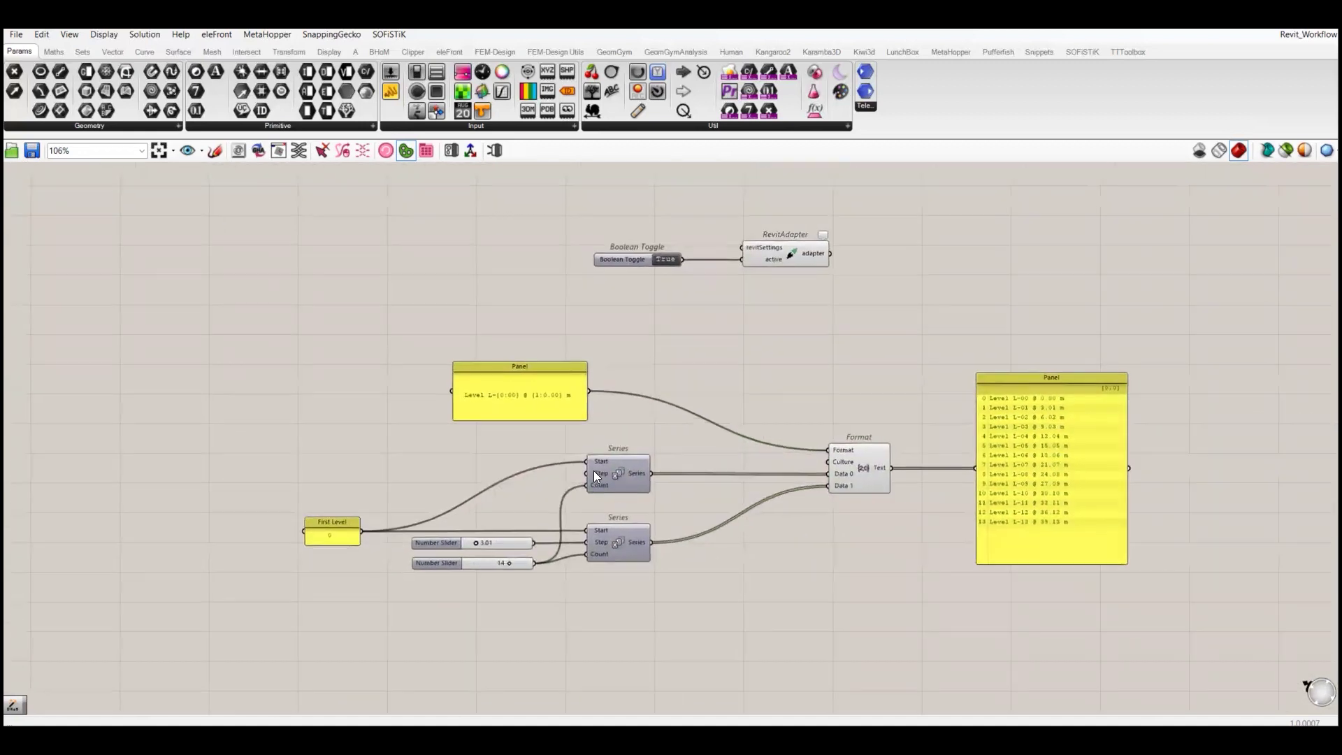
scroll(593, 471, "up", 3)
right_click_drag(626, 451, 636, 434)
left_click_drag(527, 330, 496, 329)
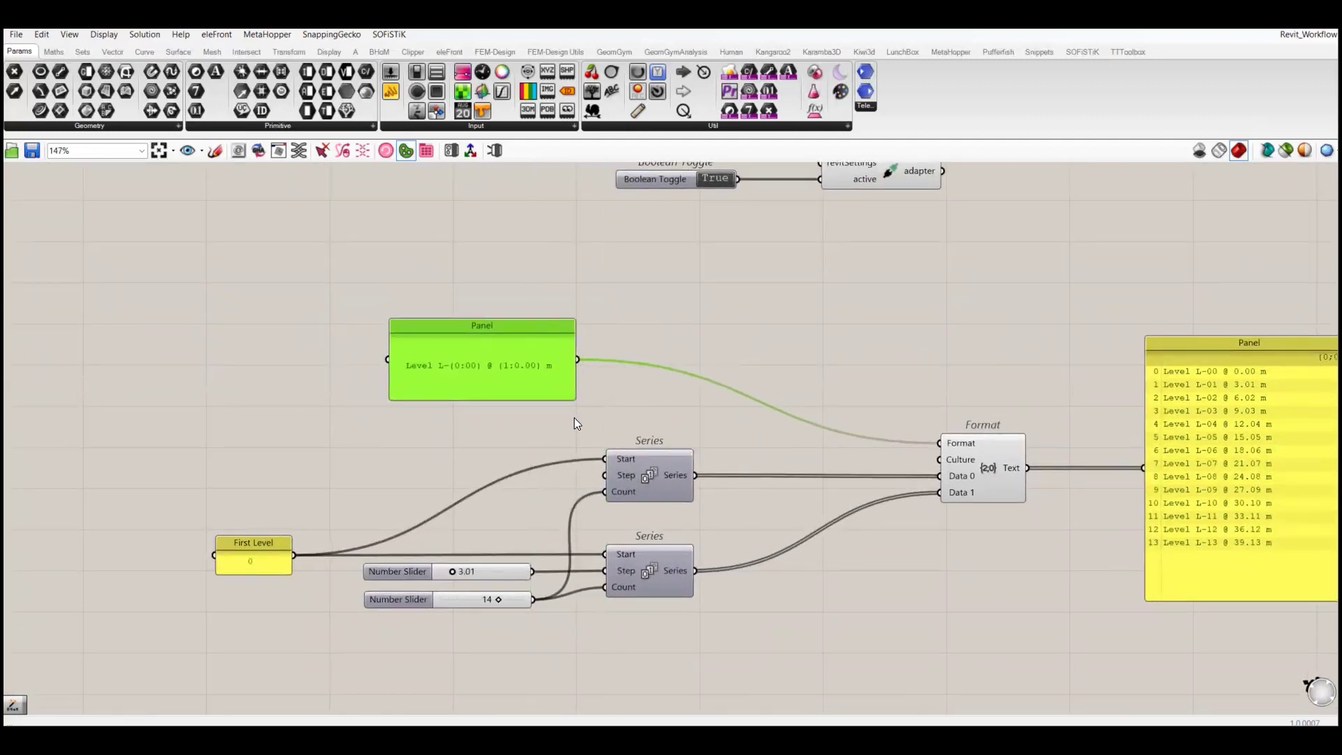
right_click_drag(758, 586, 648, 553)
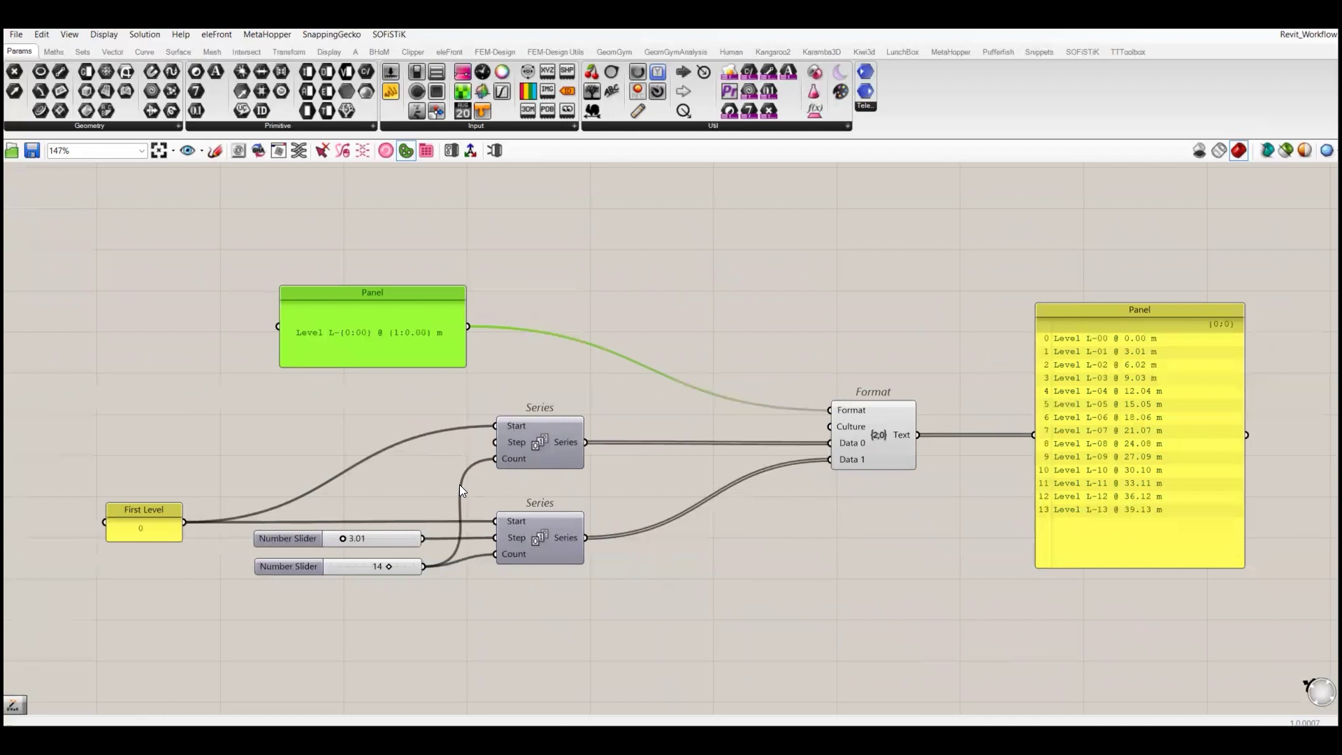
left_click(543, 548)
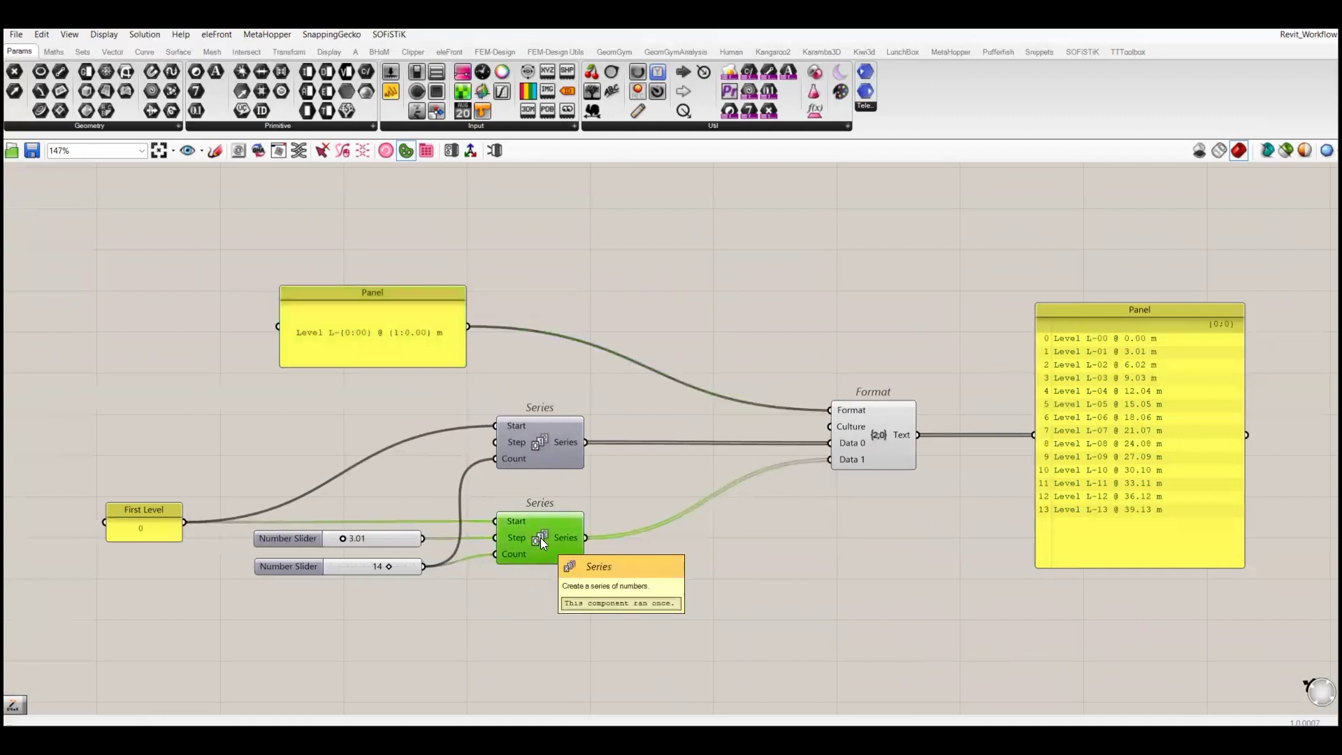
right_click_drag(580, 579, 606, 574)
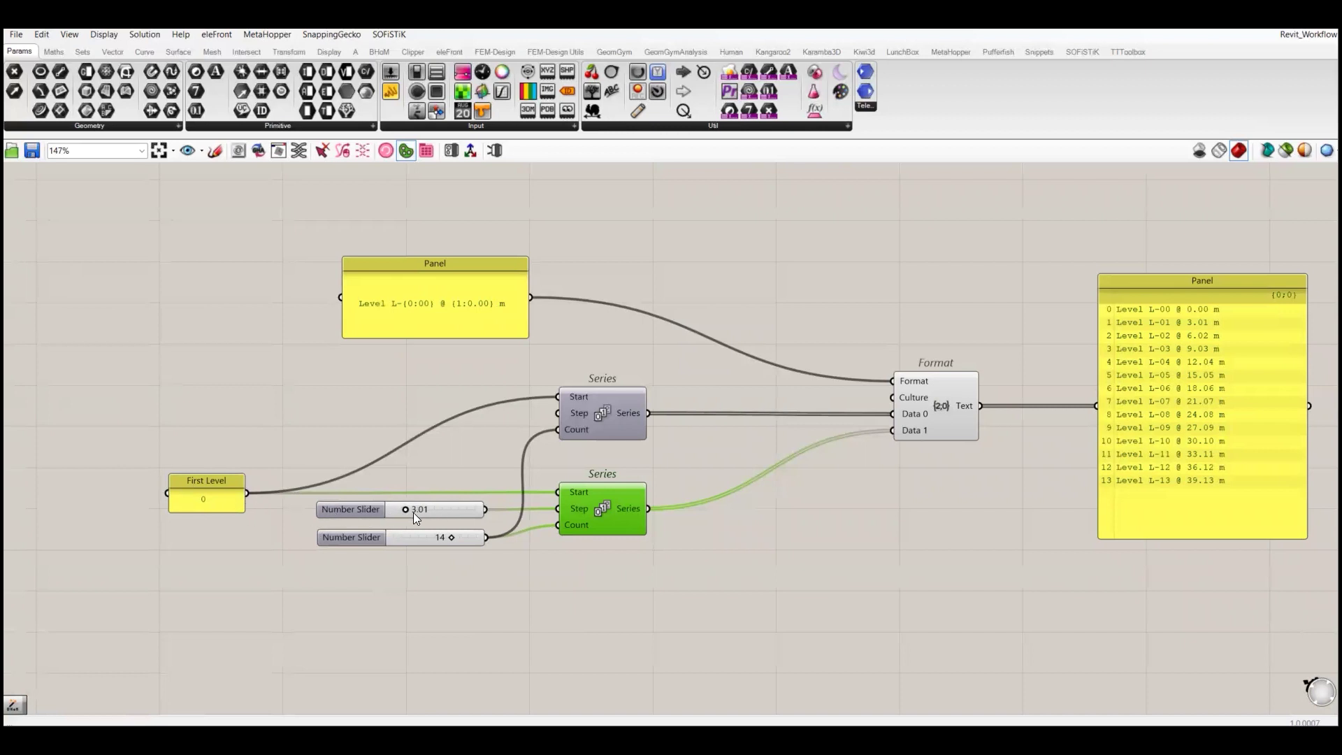
mouse_move(405, 510)
left_mouse_down()
mouse_move(425, 509)
mouse_move(401, 508)
left_mouse_up()
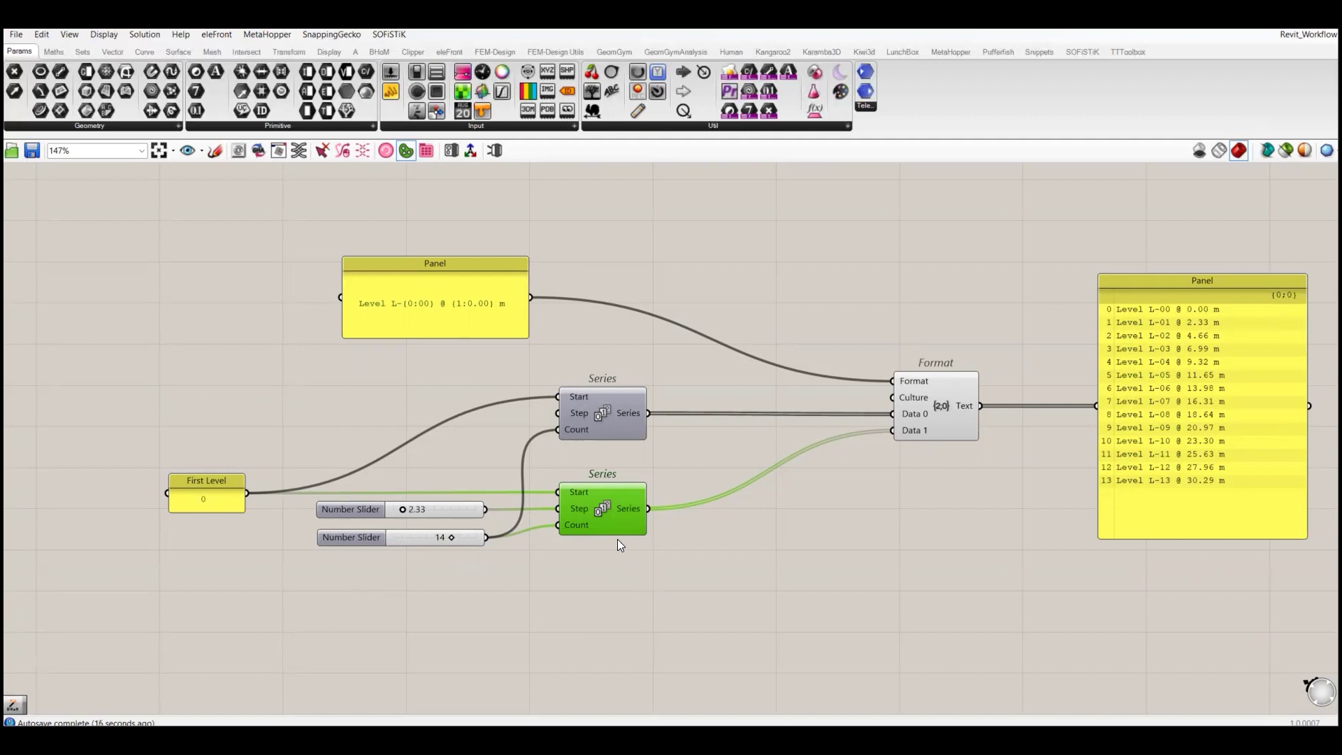
- Examine how the format panel and the two Series components feed Format to produce the level names and elevations in the output panel
right_click_drag(620, 571, 544, 566)
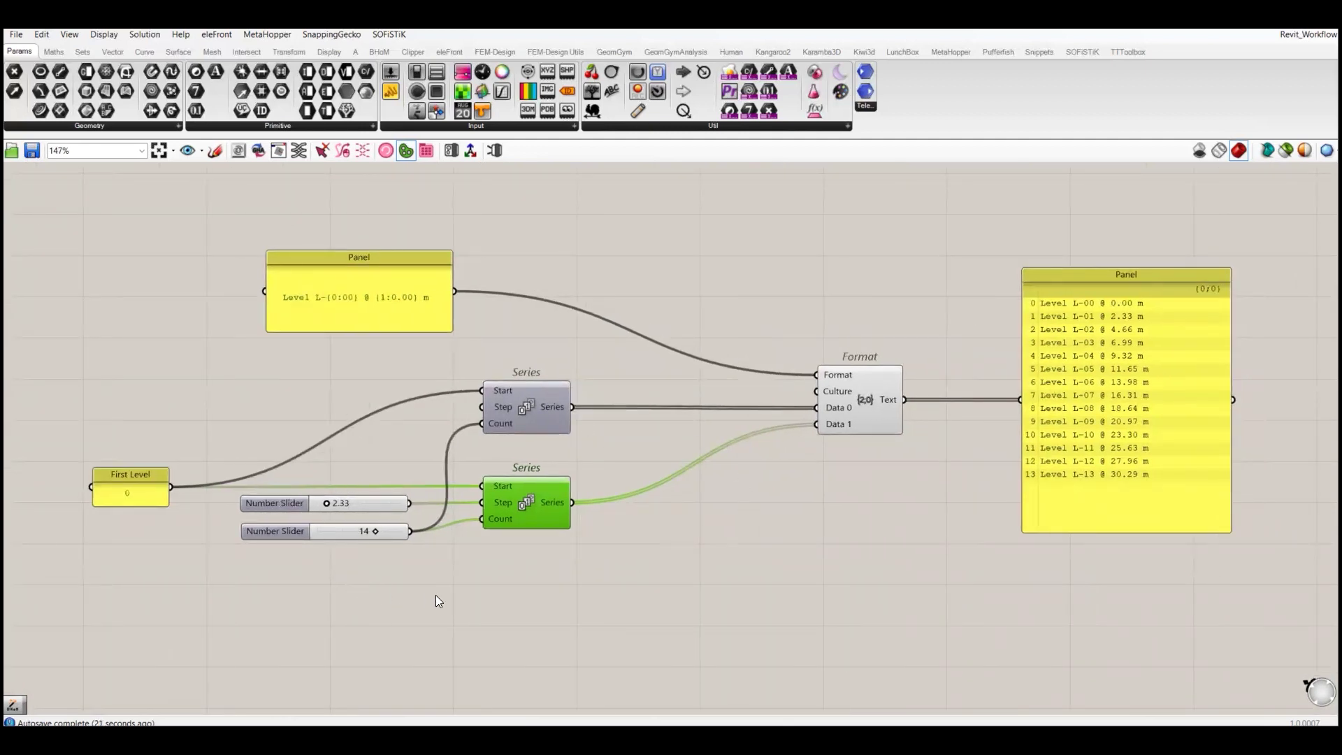
right_click_drag(349, 424, 296, 438)
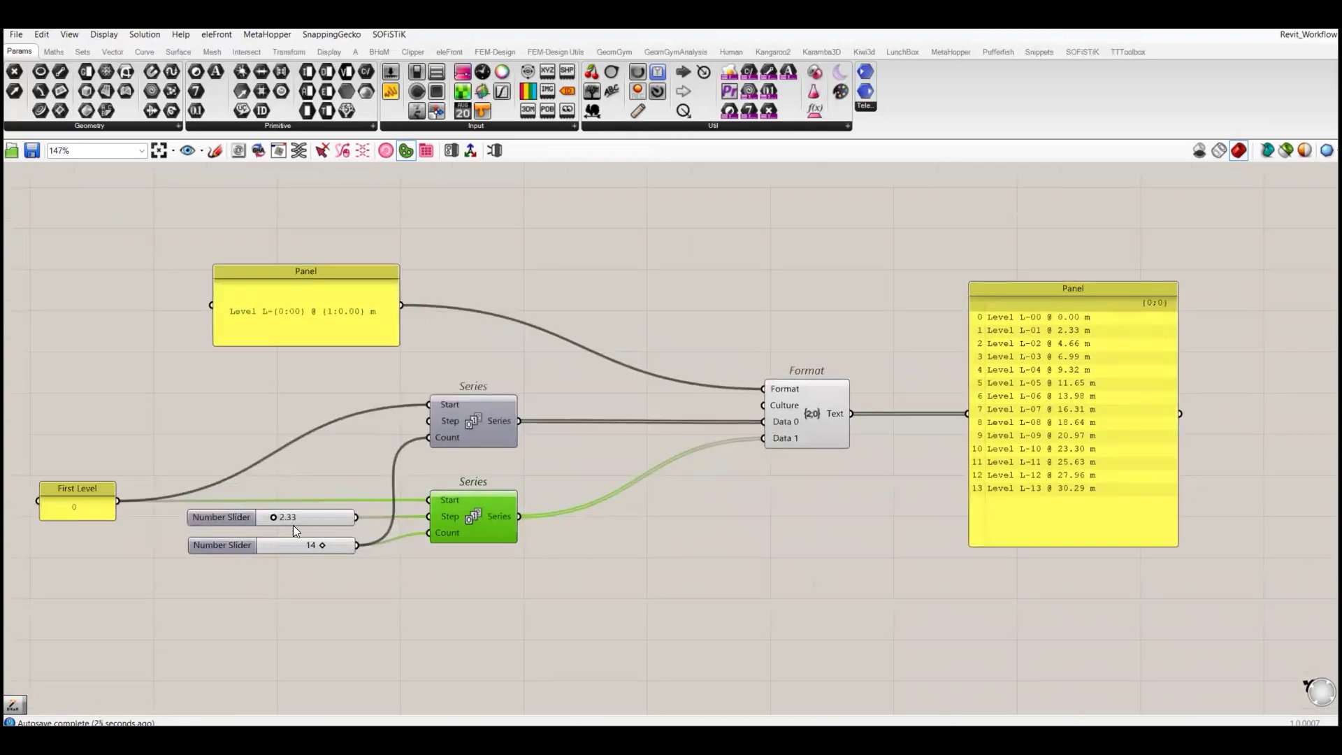
right_click_drag(647, 460, 632, 473)
right_click_drag(449, 434, 515, 460)
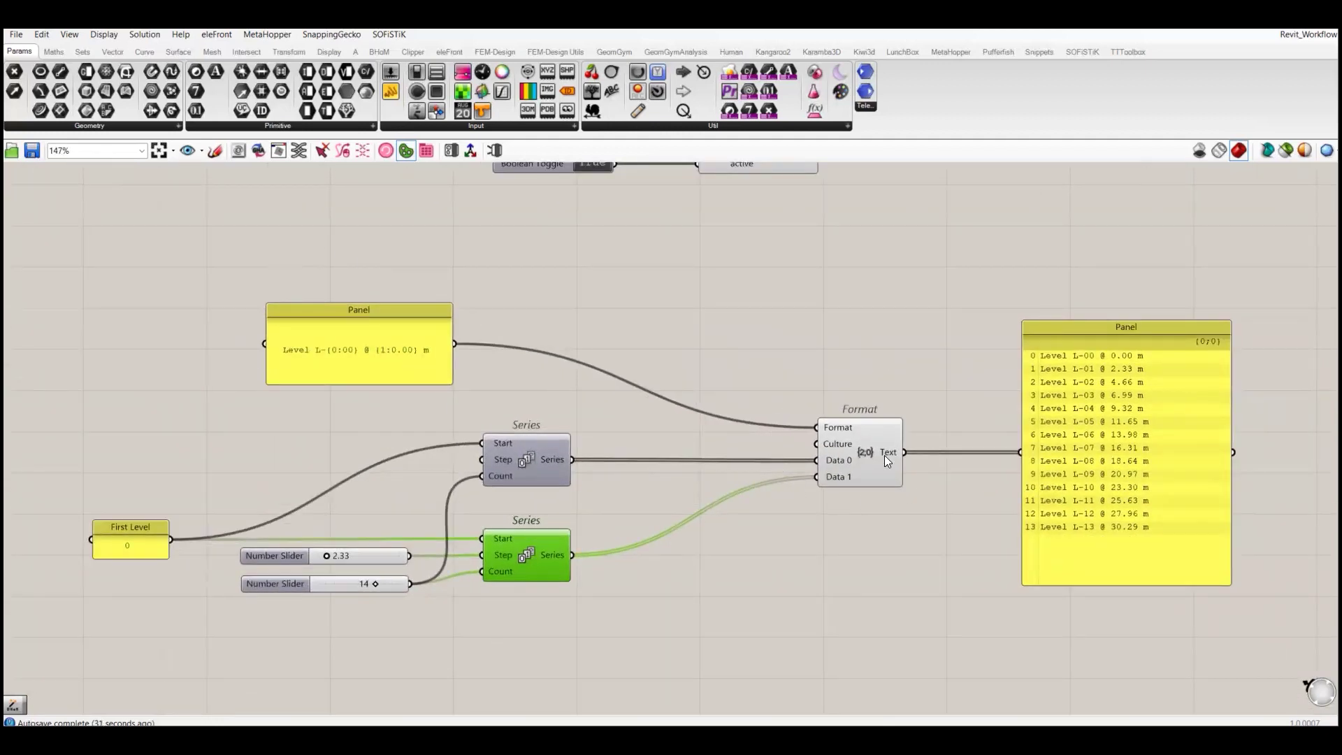
right_click_drag(804, 522, 626, 503)
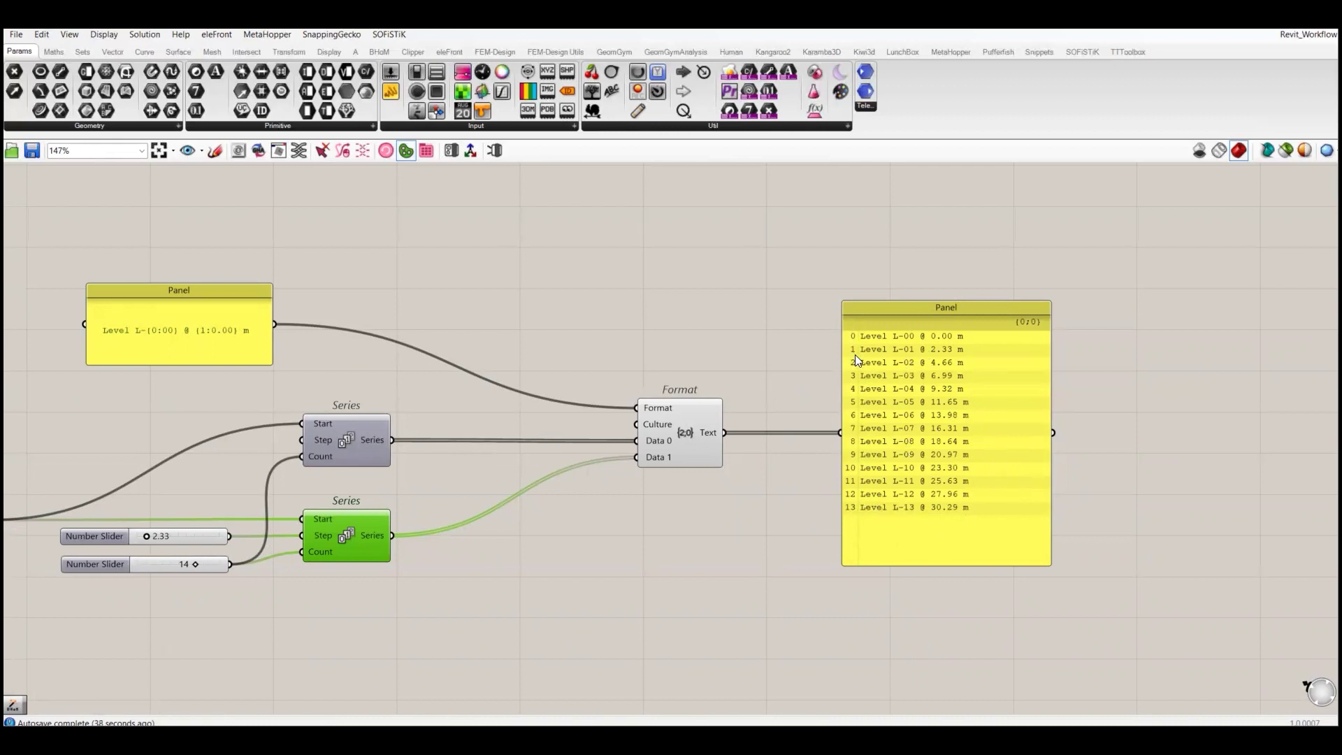
right_click_drag(781, 396, 761, 400)
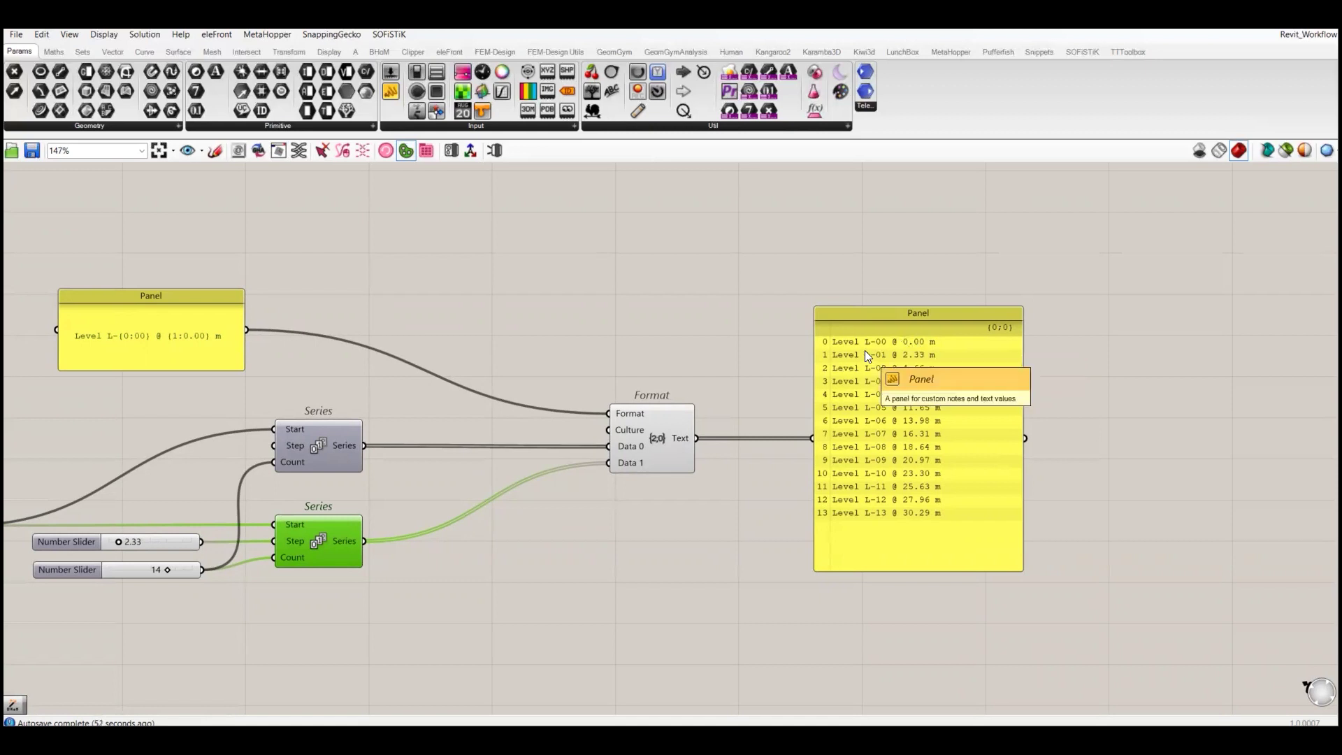
scroll(865, 350, "up", 3)
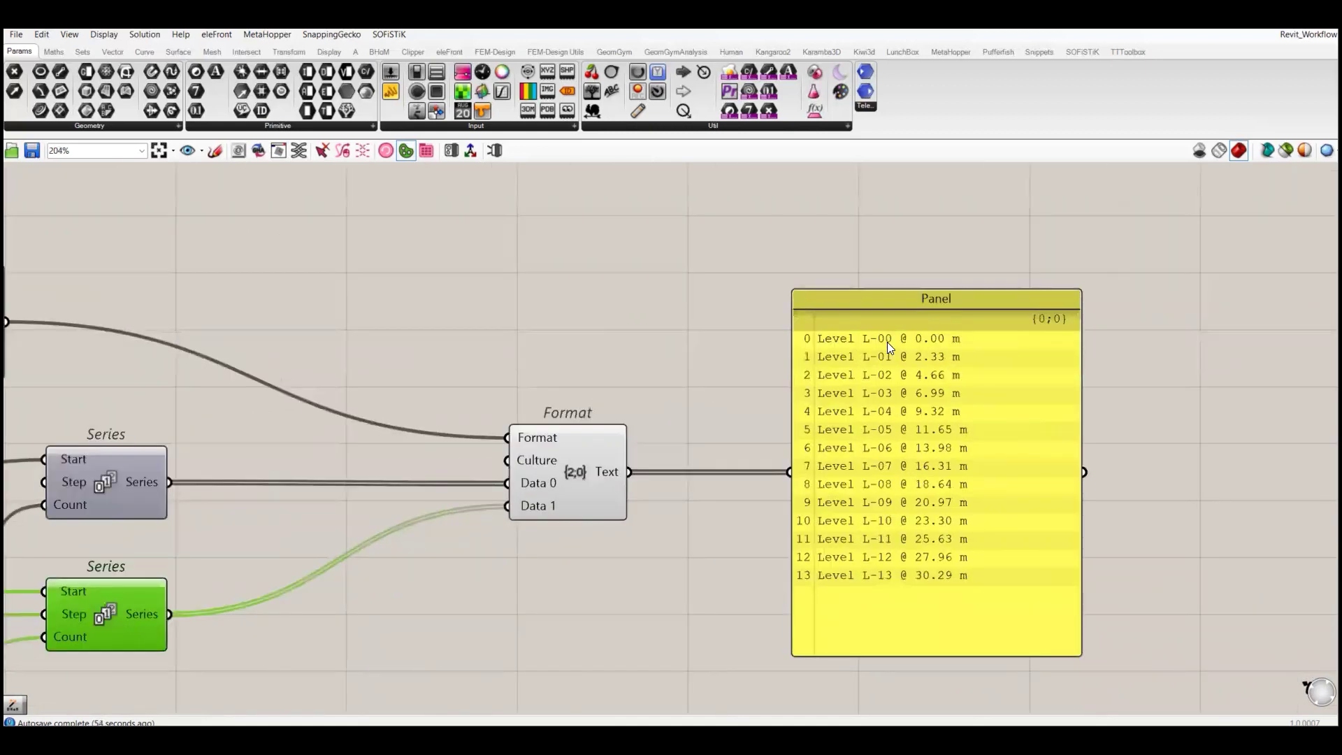
scroll(887, 337, "down", 4)
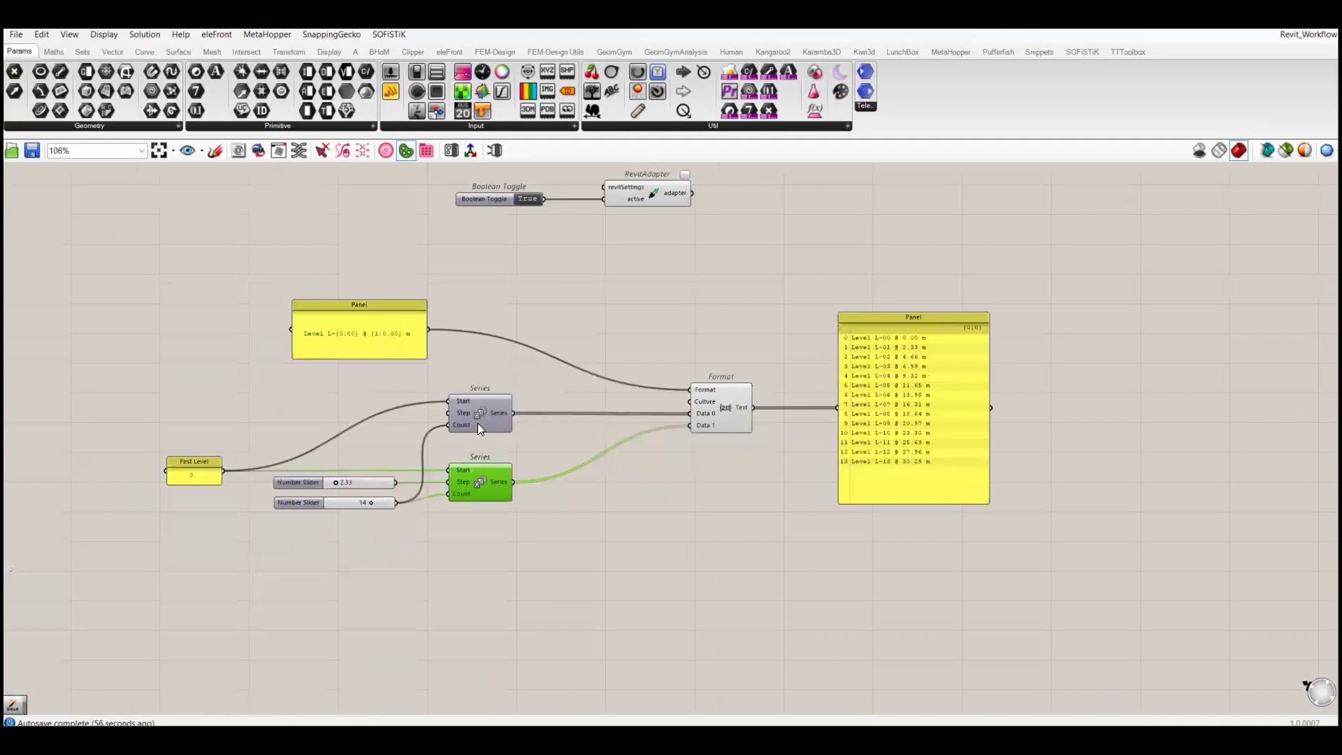
- Add a panel containing 1 below the format text panel and wire it to the Start input of the upper Series component
scroll(477, 422, "up", 2)
right_click_drag(670, 412, 852, 400)
scroll(563, 393, "up", 1)
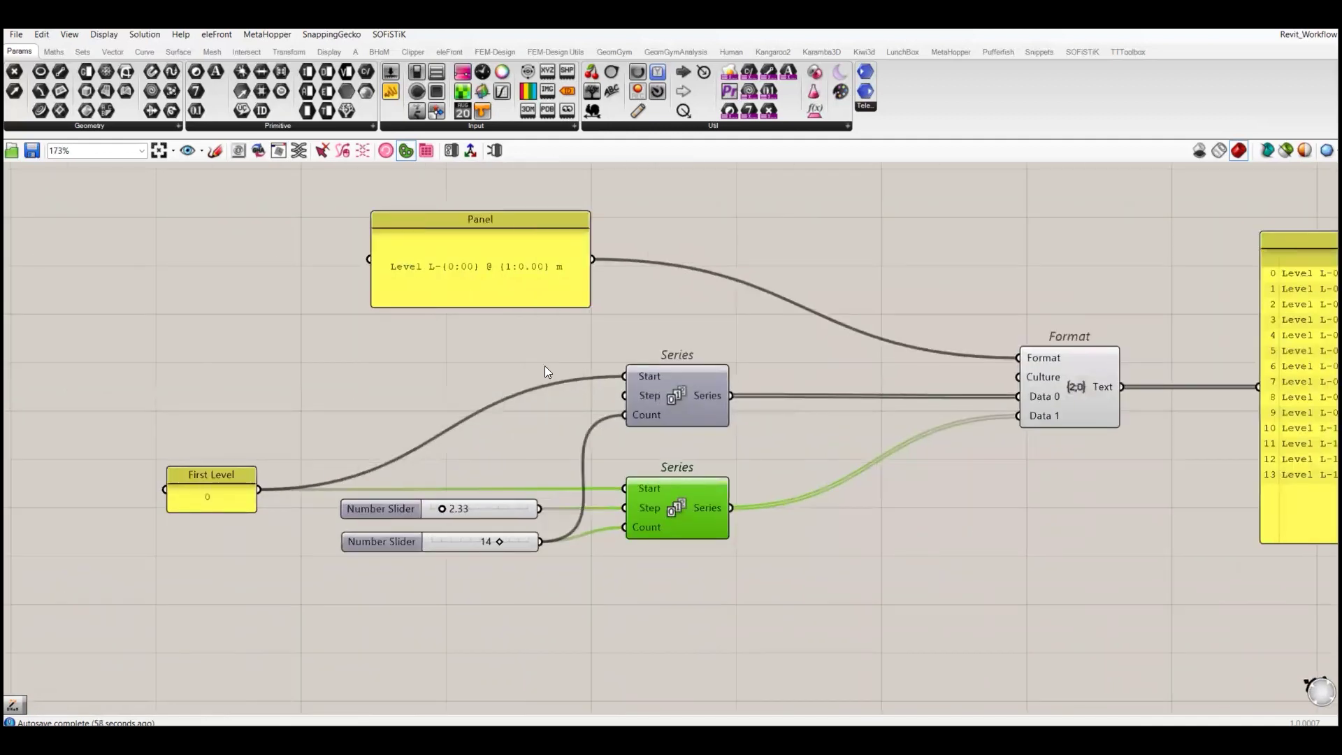
left_click_drag(413, 186, 471, 327)
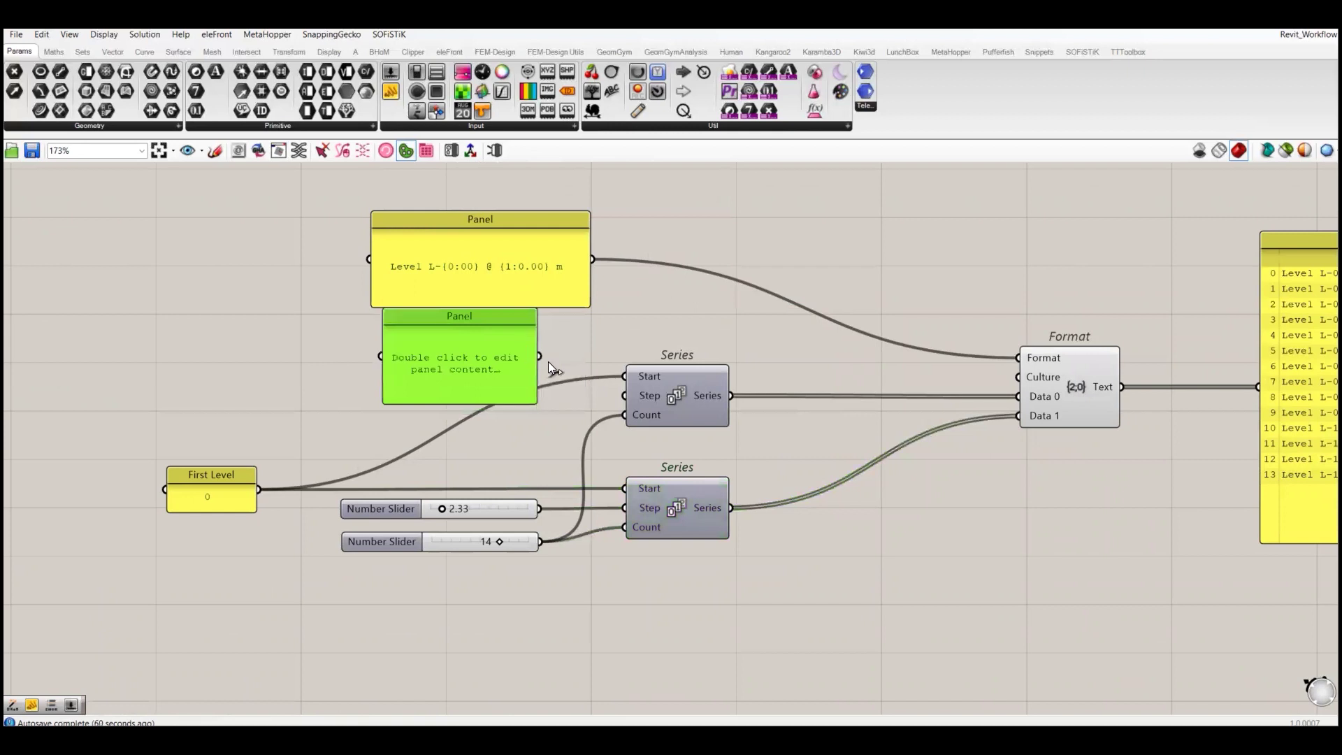
left_click_drag(622, 384, 624, 377)
double_click(460, 366)
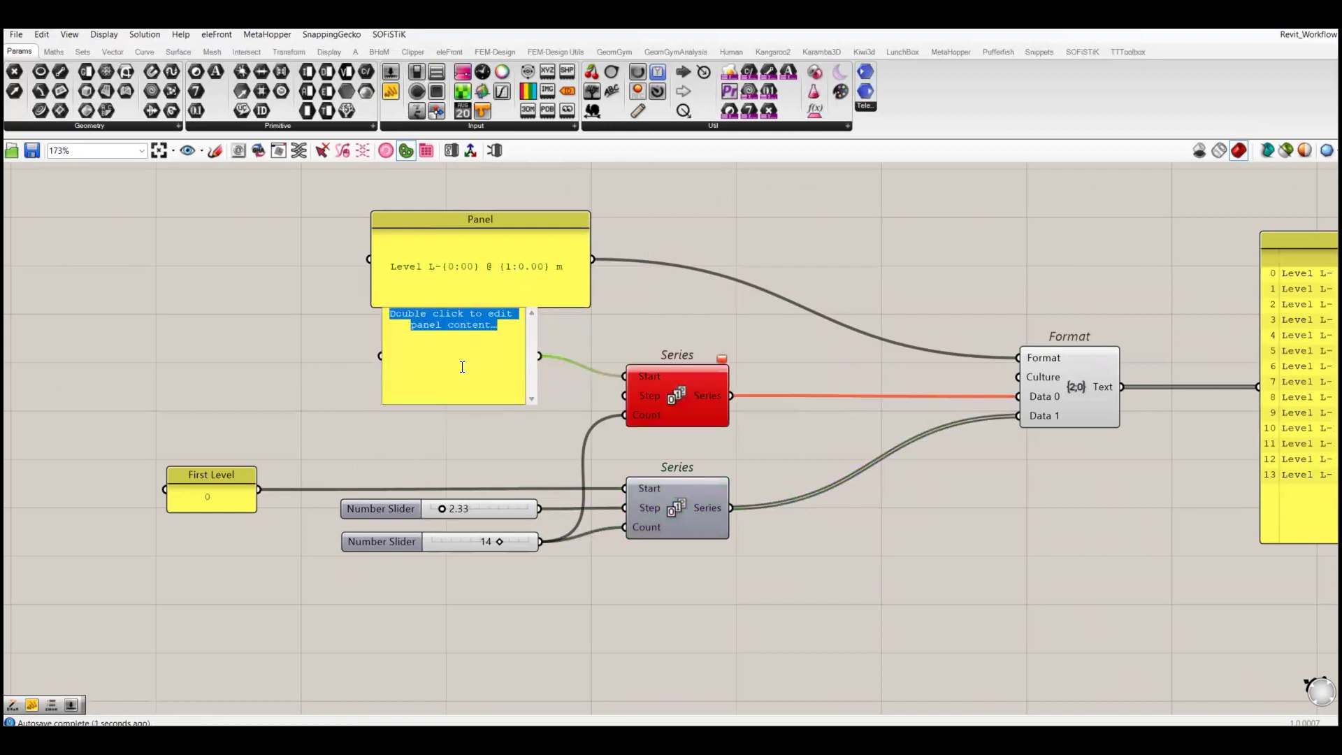
type("1")
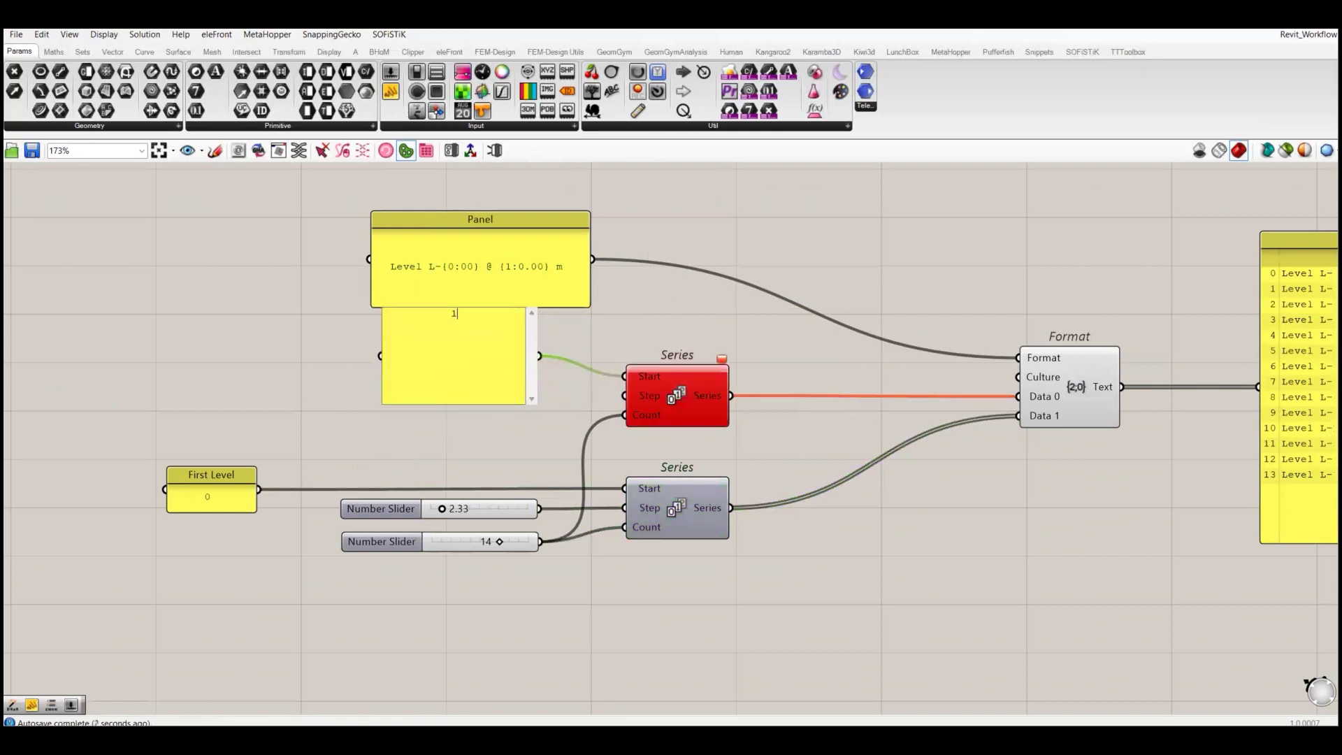
left_click(421, 473)
left_click_drag(425, 321, 426, 339)
right_click_drag(619, 411, 365, 406)
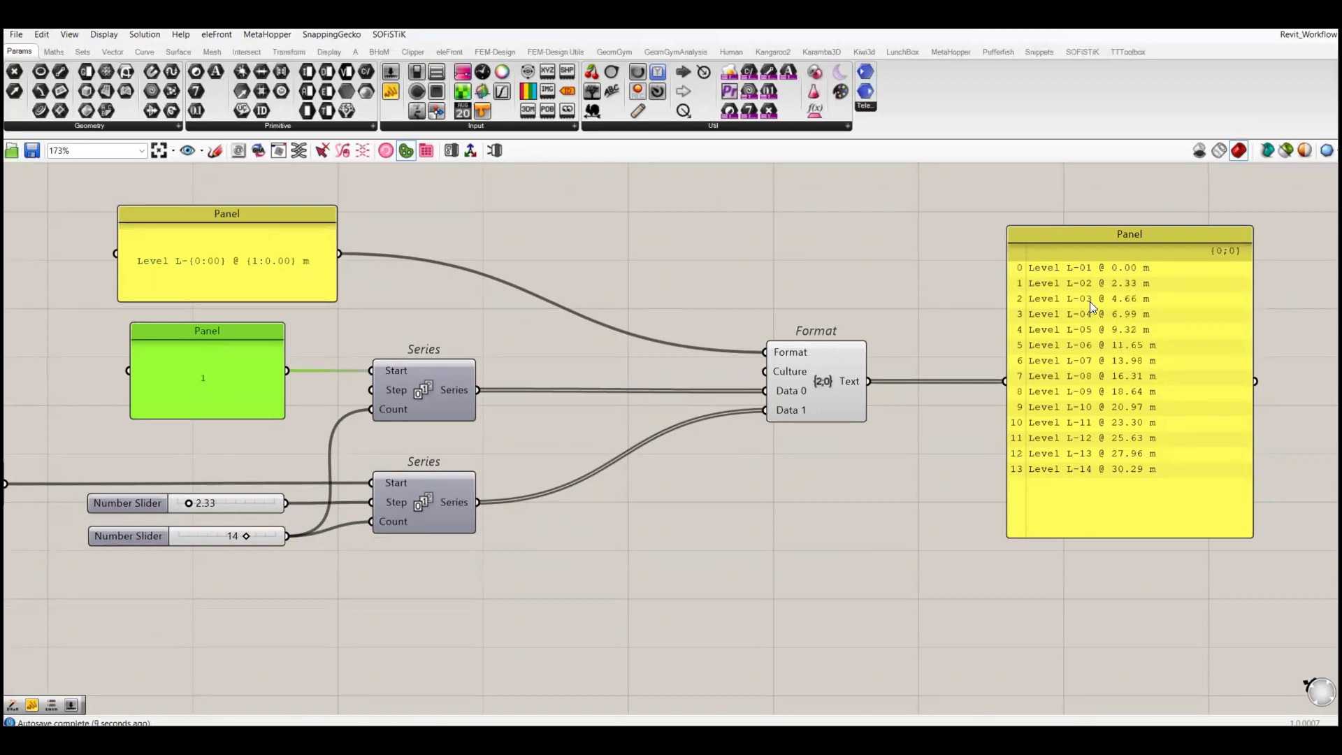
- Delete the panel that lists the level names from the Format component's Text output
scroll(1087, 385, "down", 2)
right_click_drag(923, 460, 830, 504)
left_click(1046, 425)
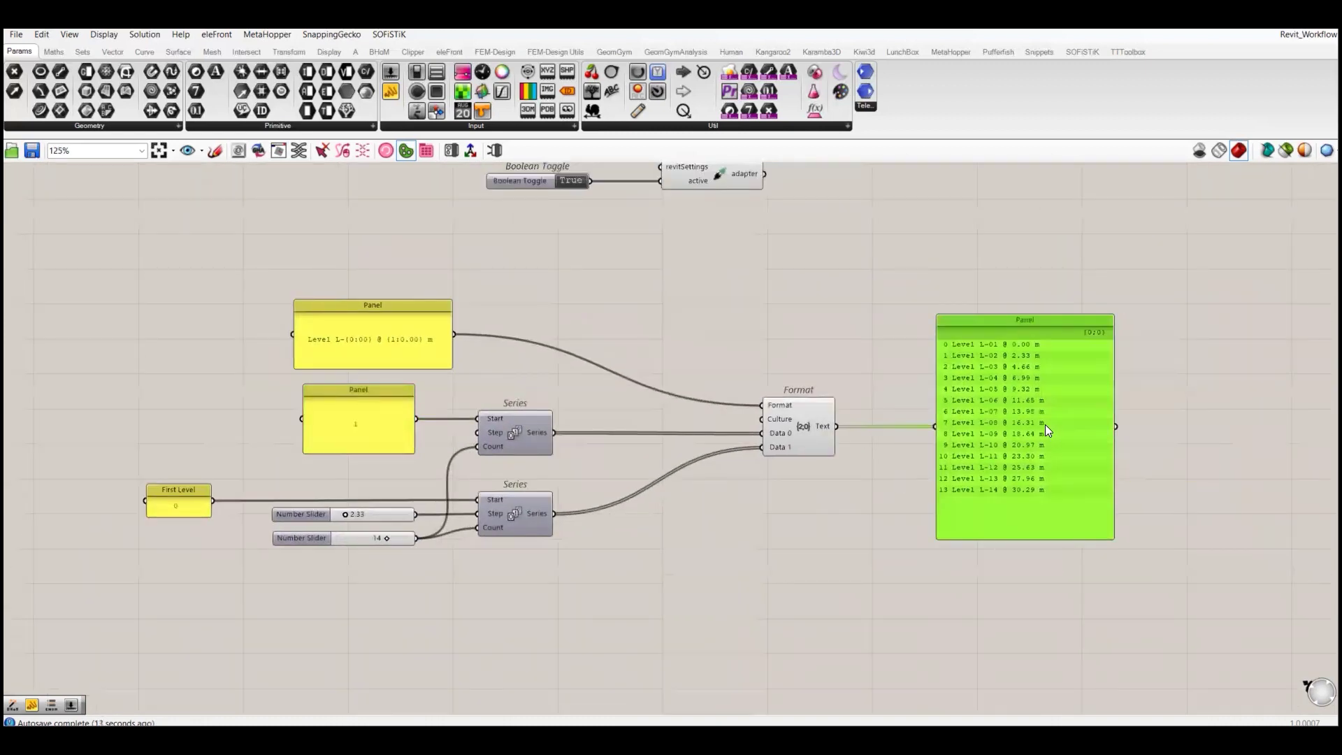
key("Delete")
- Add a BHoM CreateObject component to the canvas below the Format component
right_click_drag(995, 480, 836, 432)
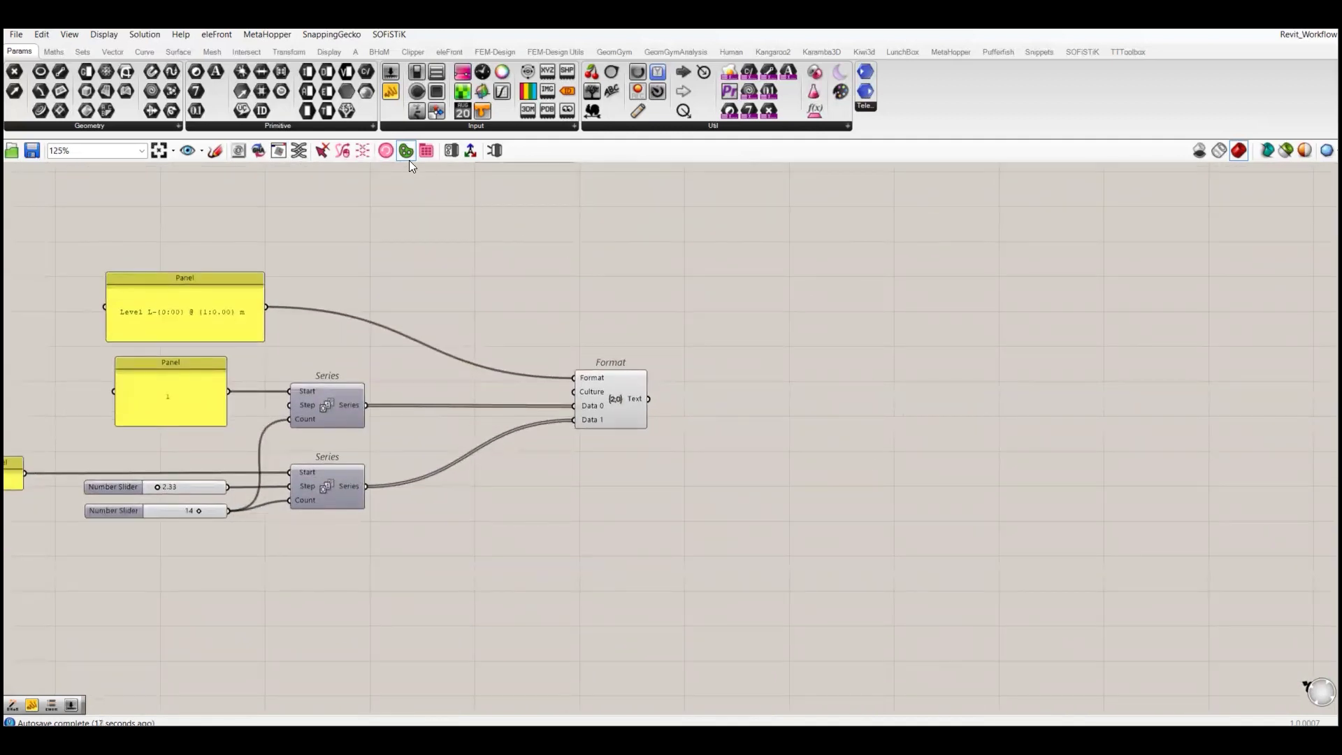
left_click(378, 51)
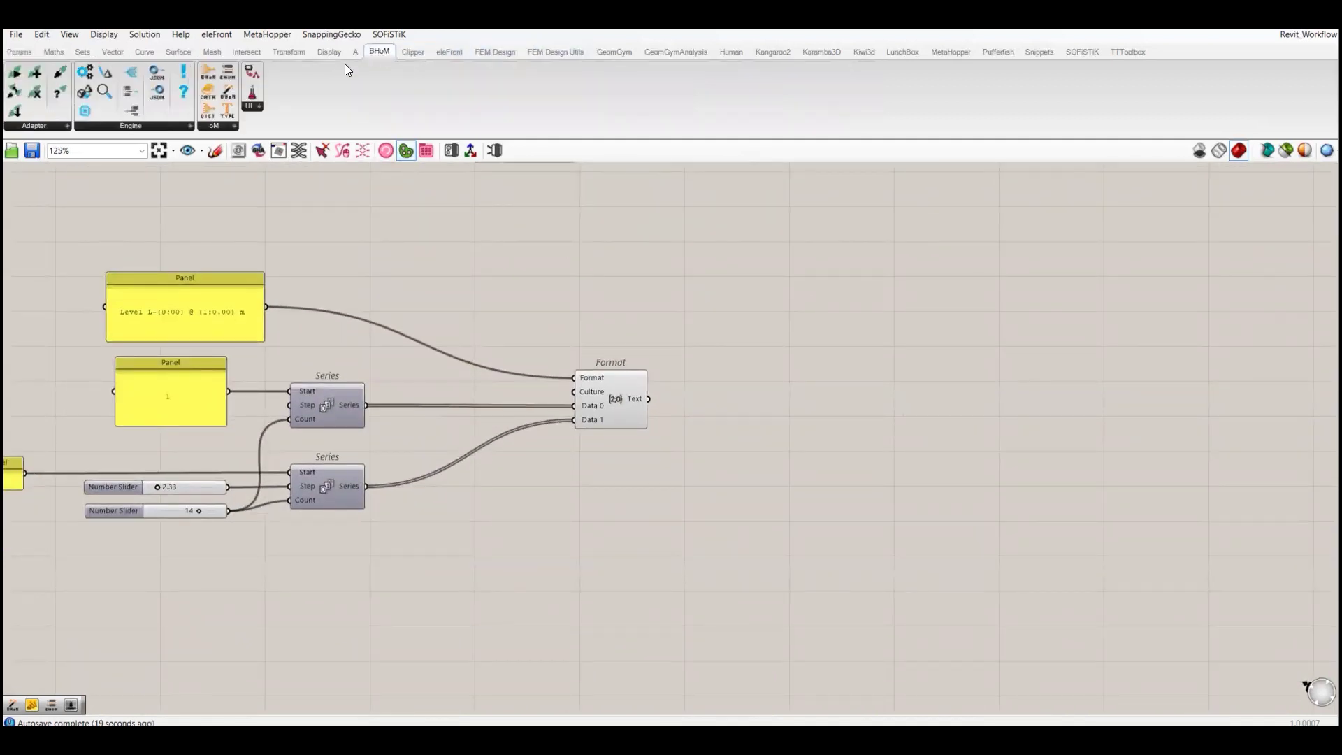
left_click(228, 127)
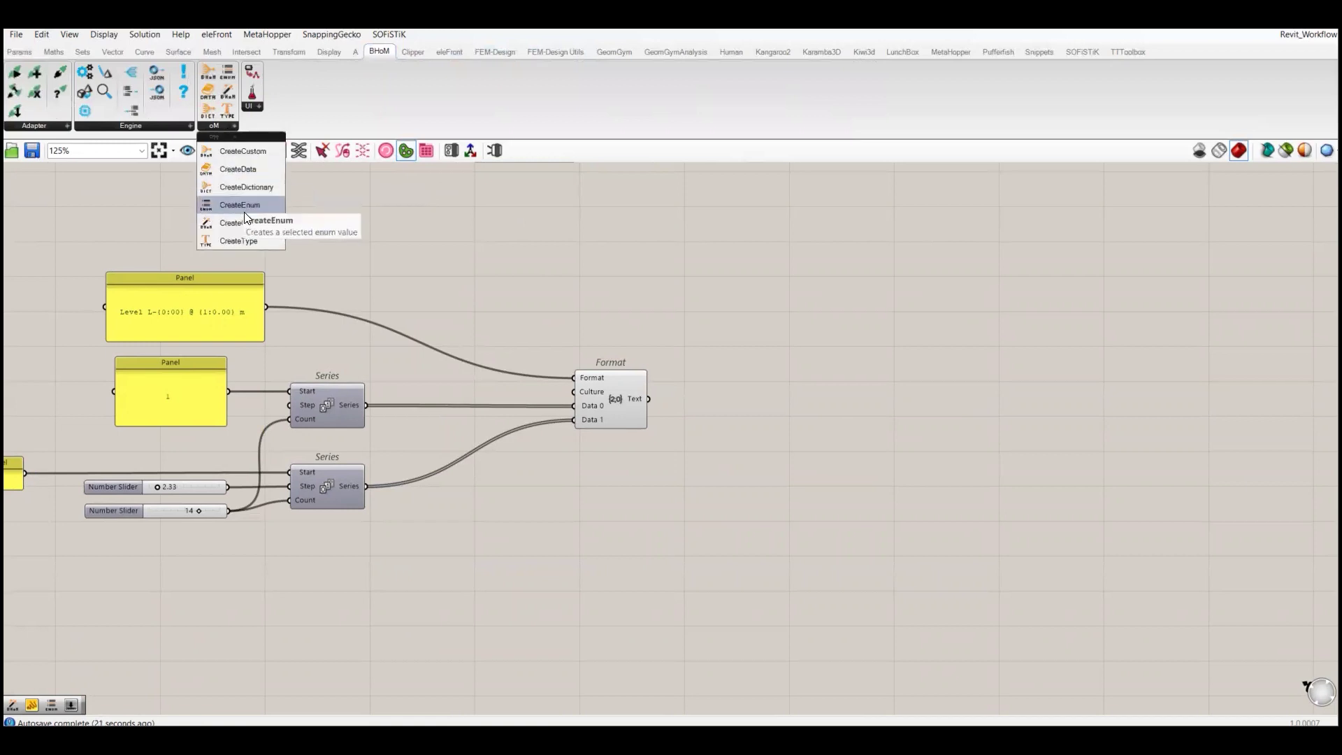
left_click_drag(246, 222, 522, 439)
left_click_drag(593, 514, 608, 503)
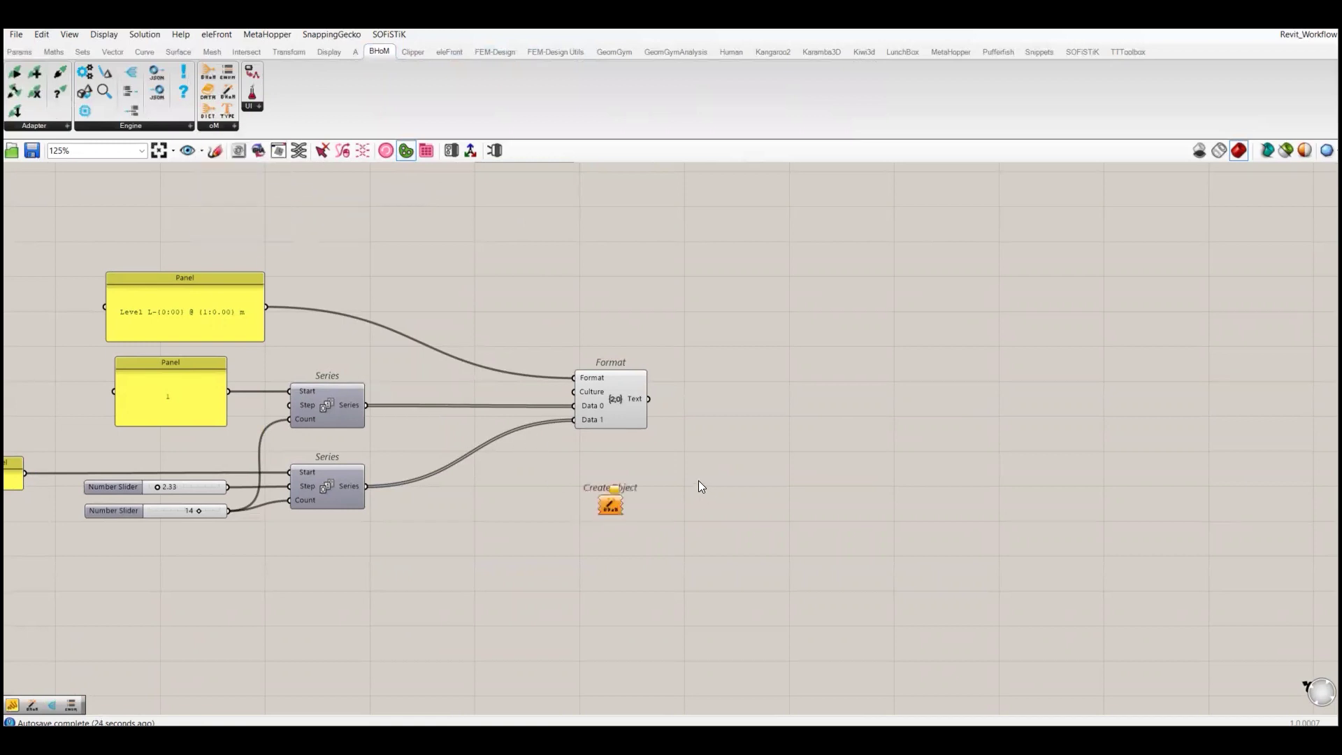
- Make the CreateObject component a Spatial SettingOut Level, using the variant with String Name and Double Elevation inputs
scroll(559, 439, "up", 3)
right_click(582, 409)
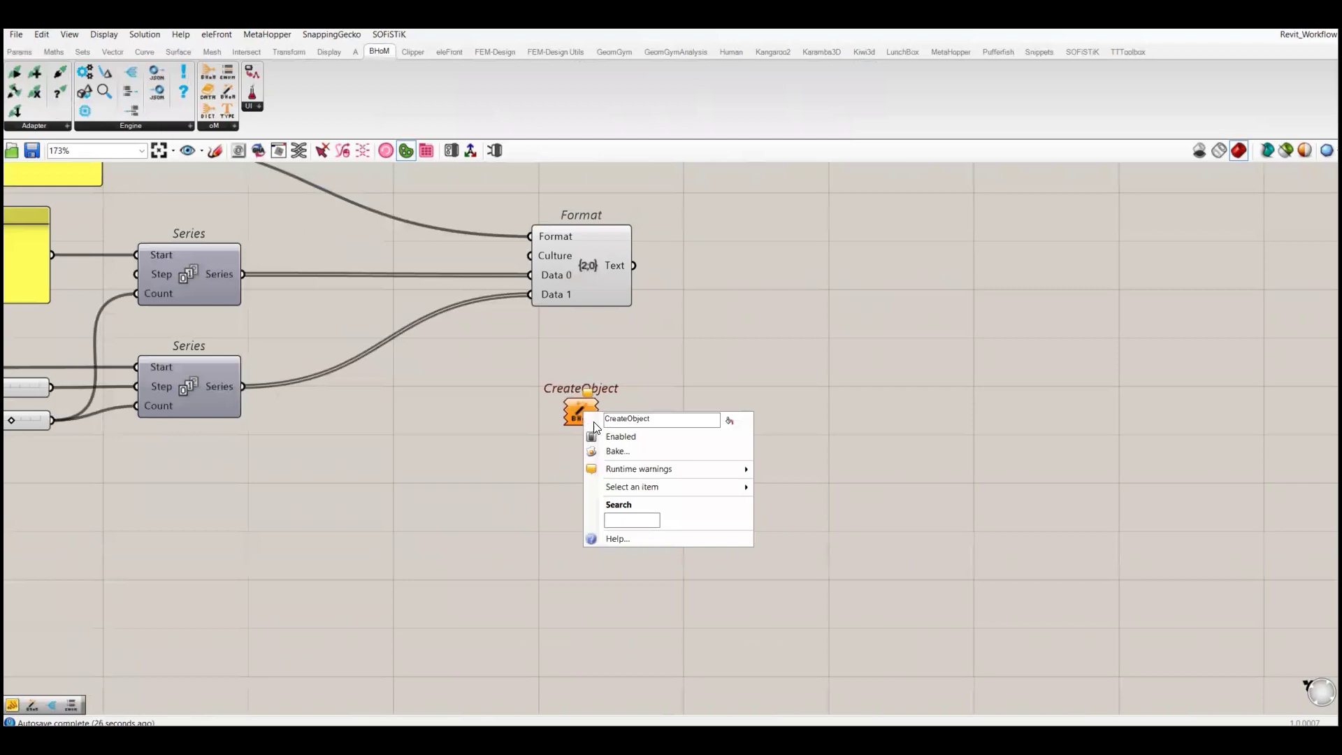
mouse_move(636, 485)
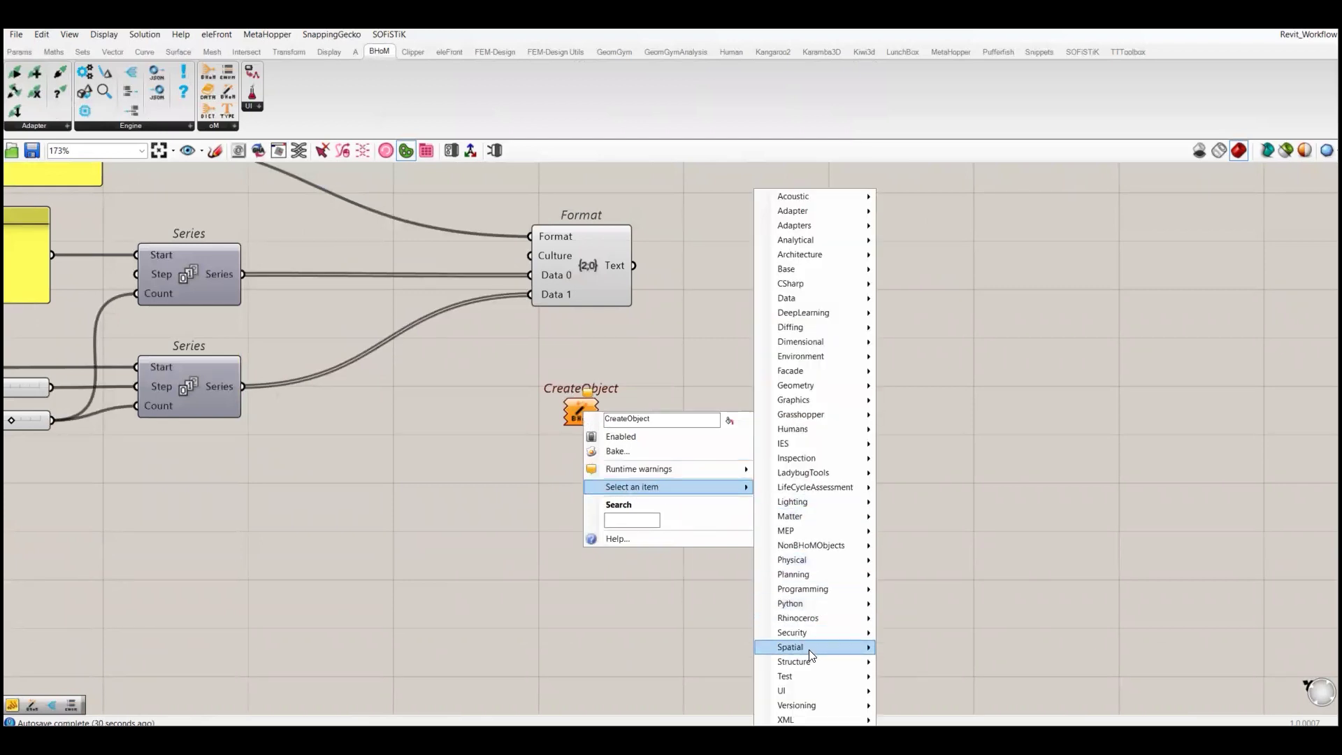
mouse_move(808, 649)
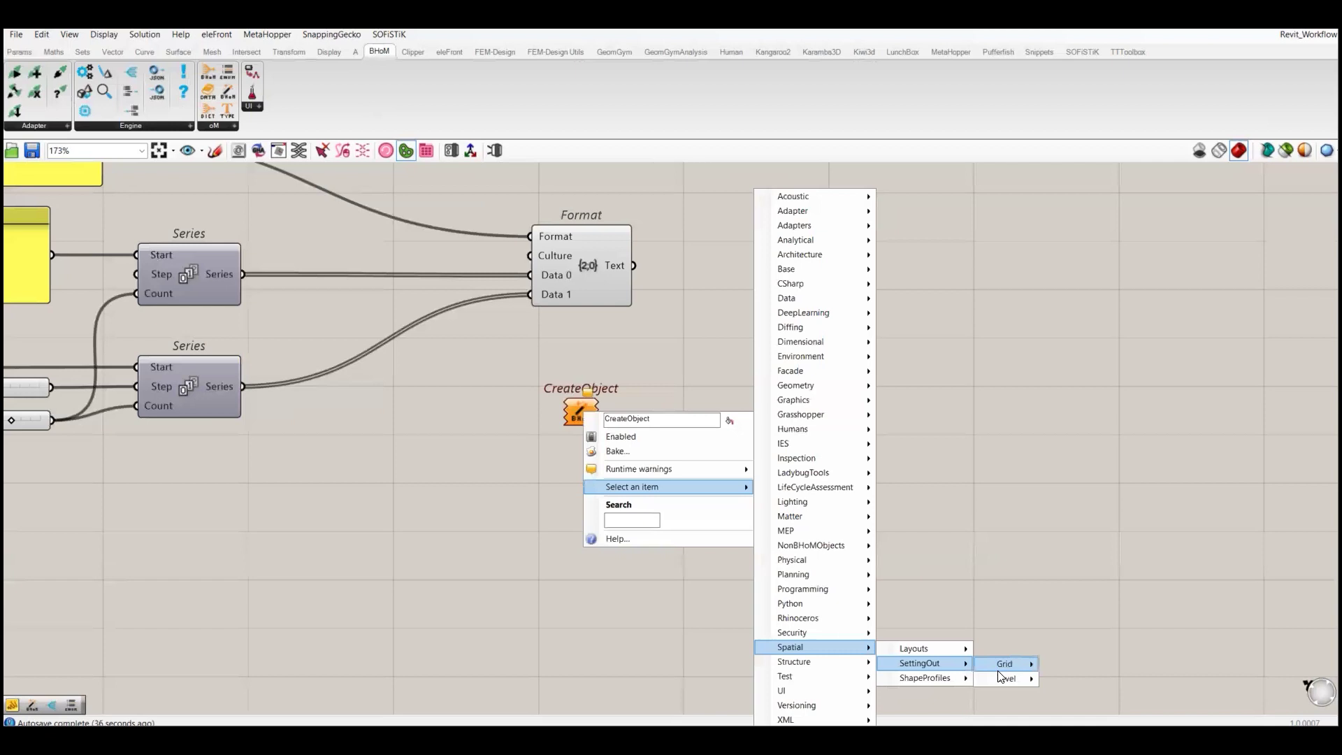
mouse_move(1017, 678)
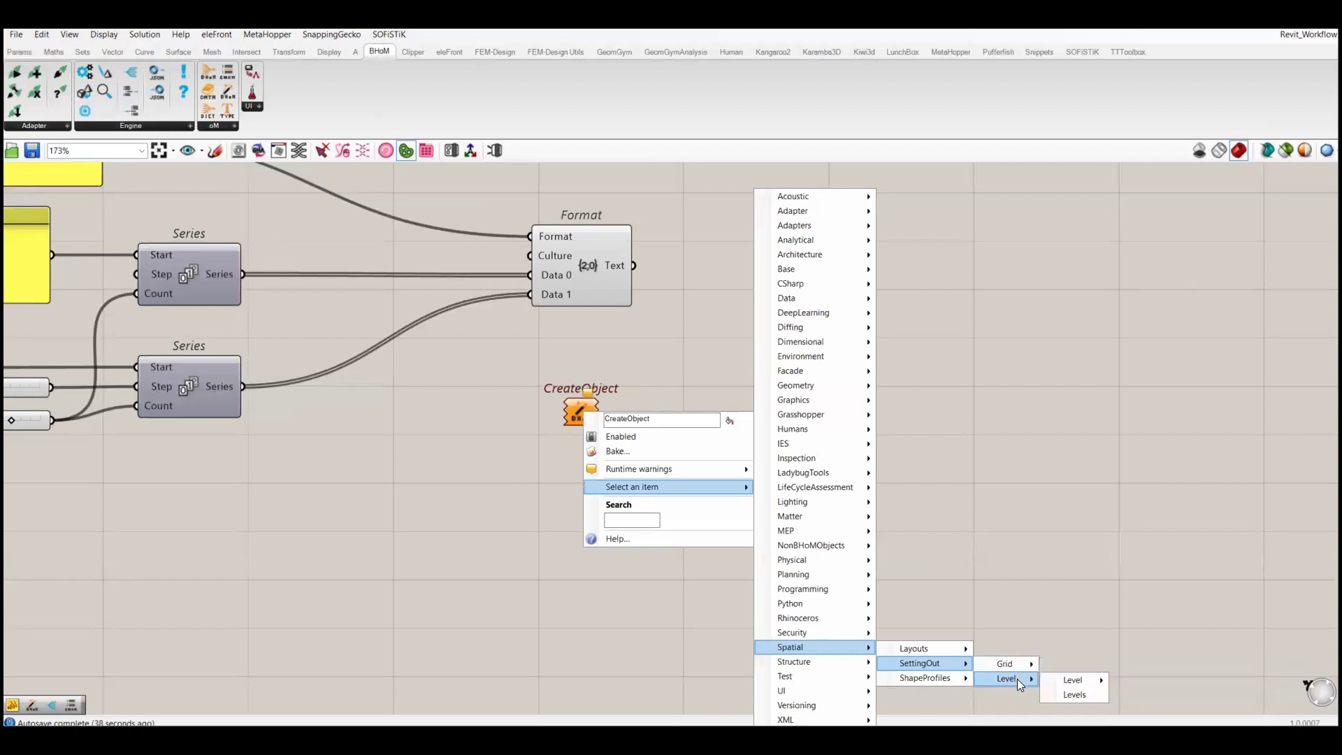
mouse_move(1064, 678)
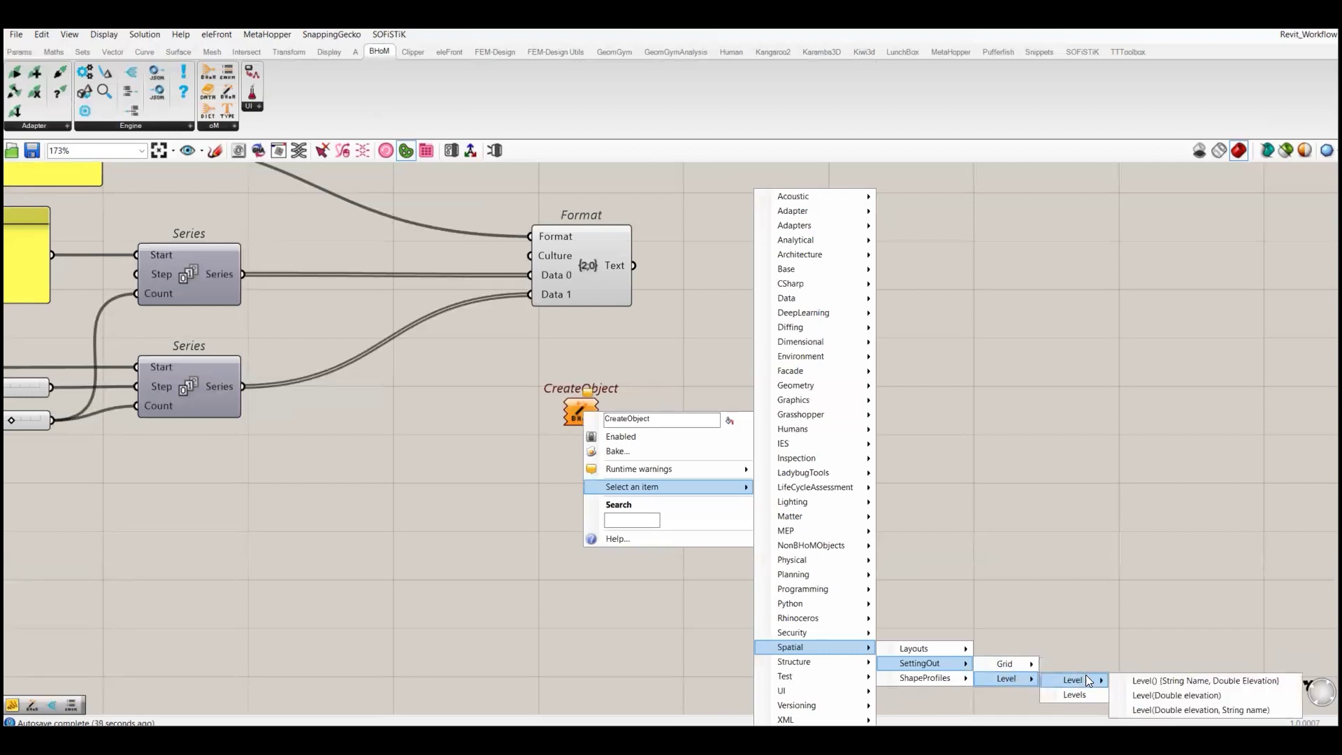
left_click(1125, 681)
- Place the Level component to the right of the Format component, slightly lower than it
left_click_drag(530, 426, 749, 418)
scroll(750, 428, "down", 4)
scroll(777, 477, "up", 3)
left_click_drag(856, 458, 880, 414)
right_click_drag(701, 464, 804, 468)
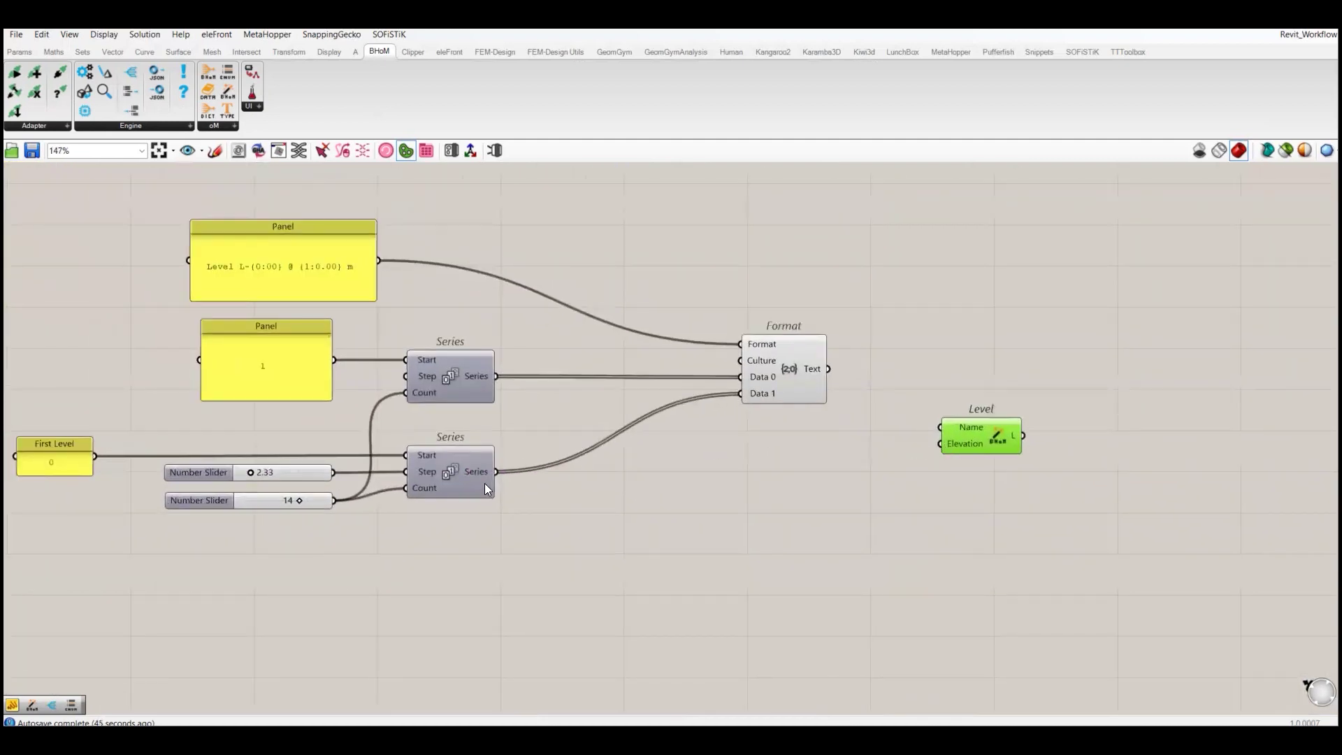
- Connect the lower Series output to the Level component's Elevation input
left_click_drag(496, 472, 931, 450)
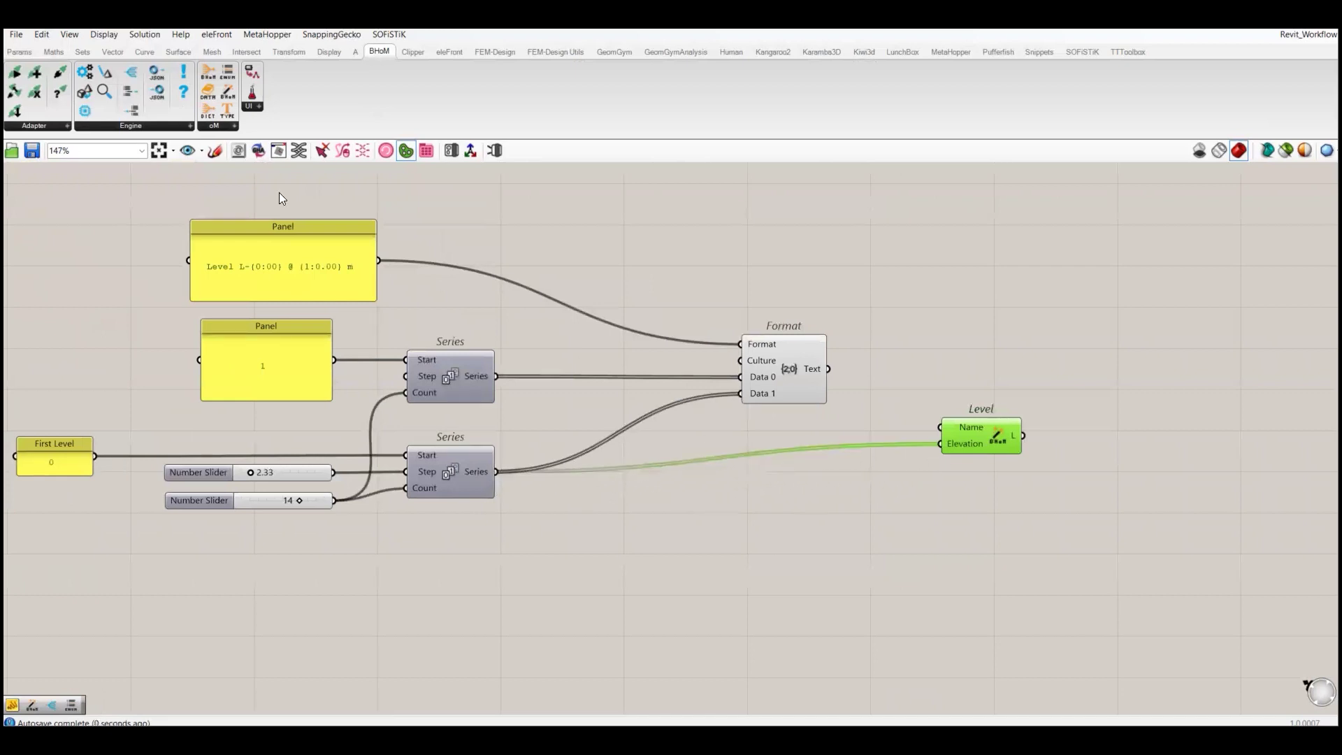
- Attach a panel to the lower Series output and enlarge it to read the full list of elevations
left_click(21, 52)
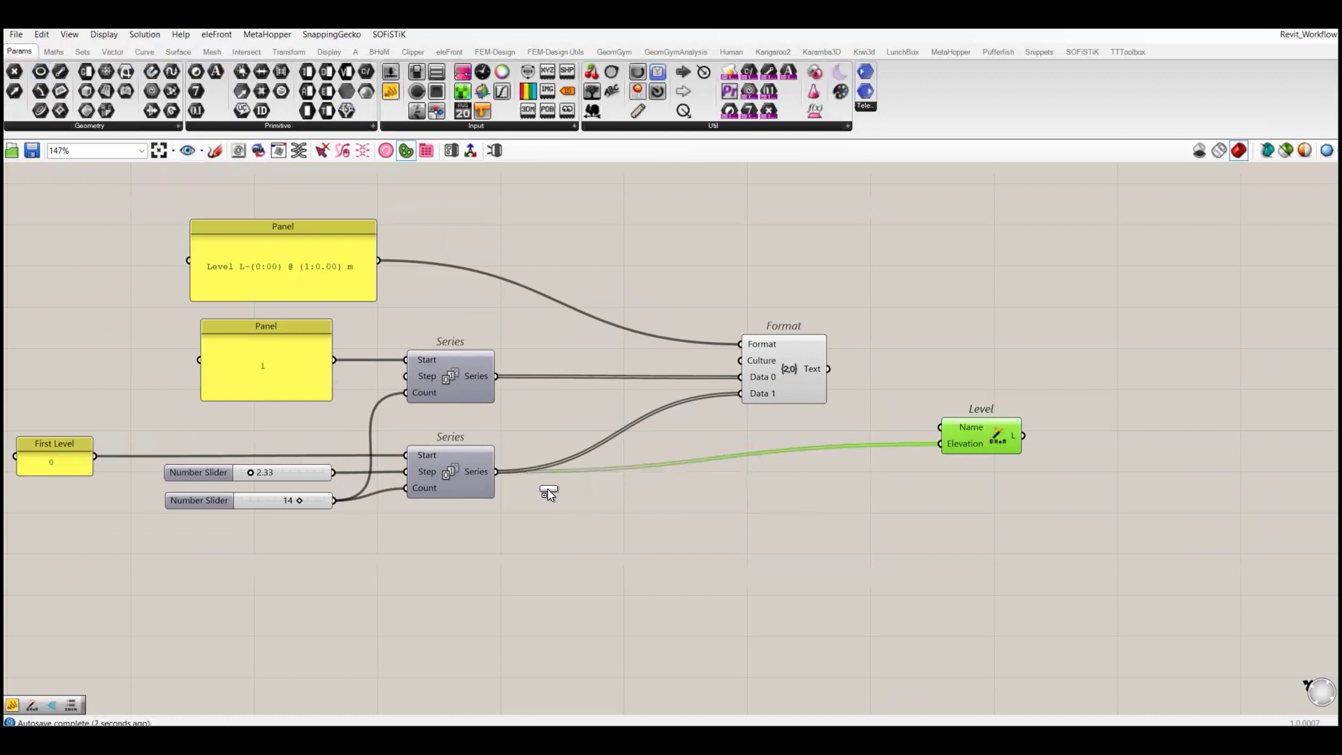
left_click(564, 557)
left_click_drag(495, 472, 563, 597)
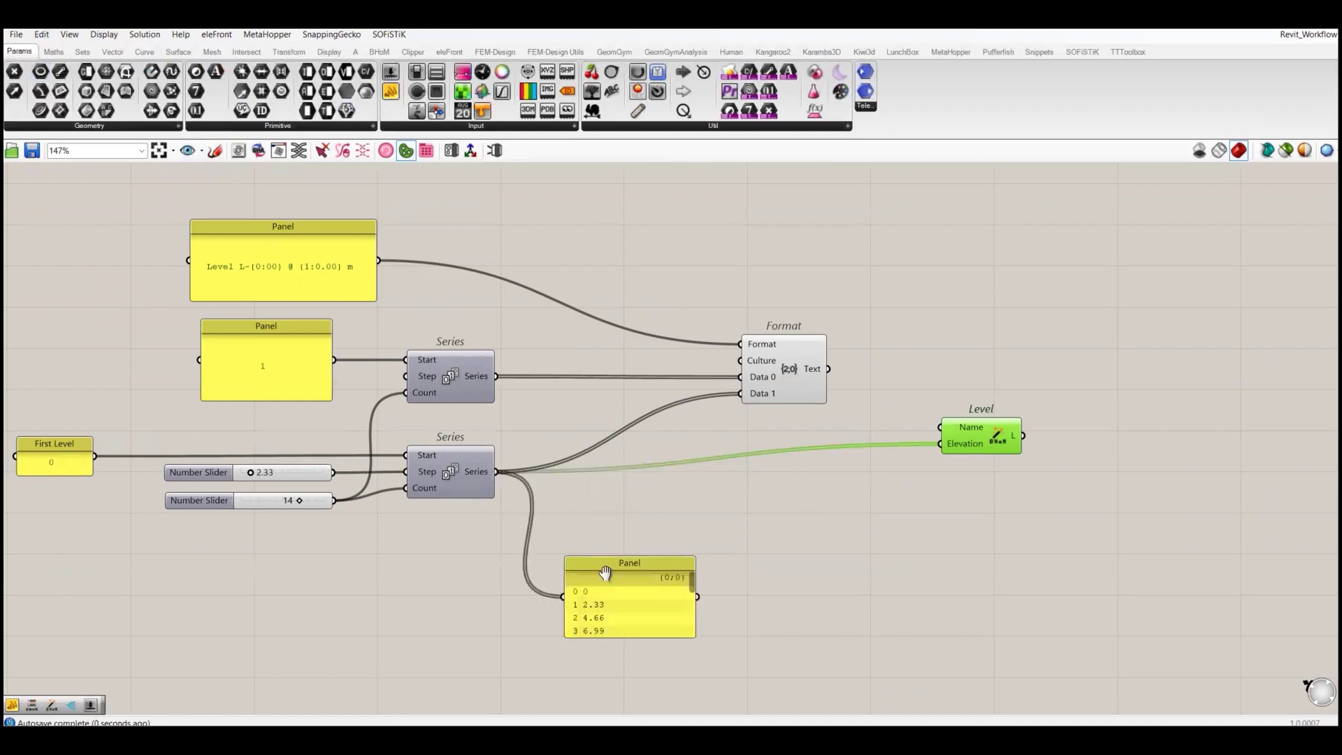
right_click_drag(605, 573, 691, 410)
left_click_drag(696, 474, 698, 650)
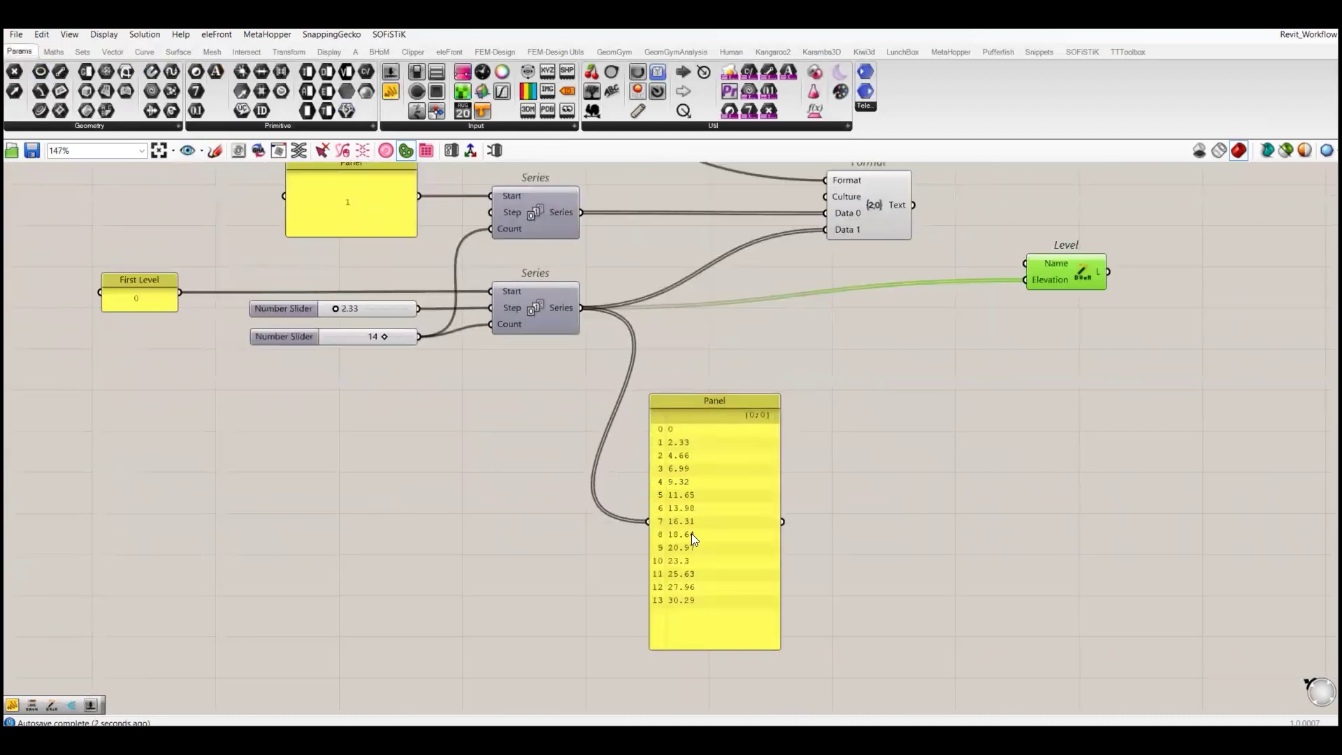
- Delete the panel that lists the elevations from the lower Series component
right_click_drag(773, 517, 756, 625)
left_click(862, 322)
left_click(743, 509)
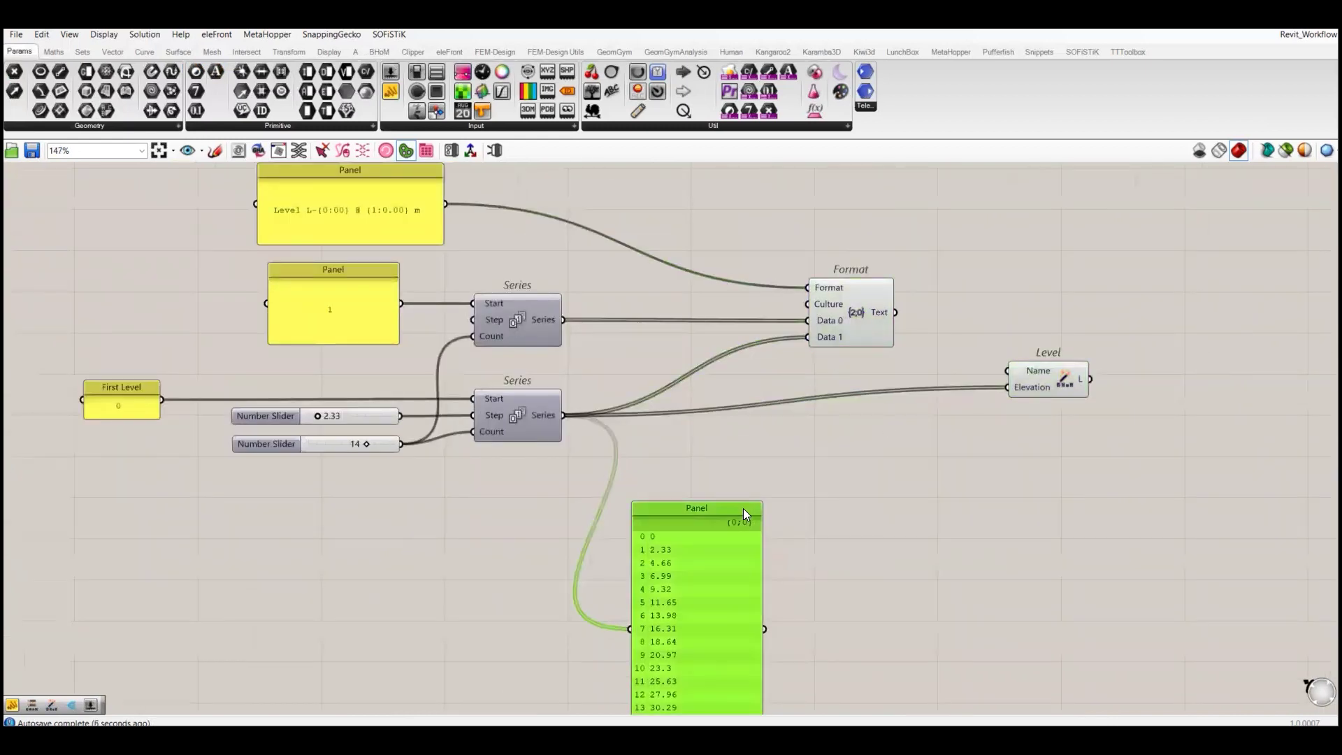
key("Delete")
- Connect the Format component's Text output to the Level's Name input and align the Level component with the lower Series
right_click_drag(895, 321, 735, 324)
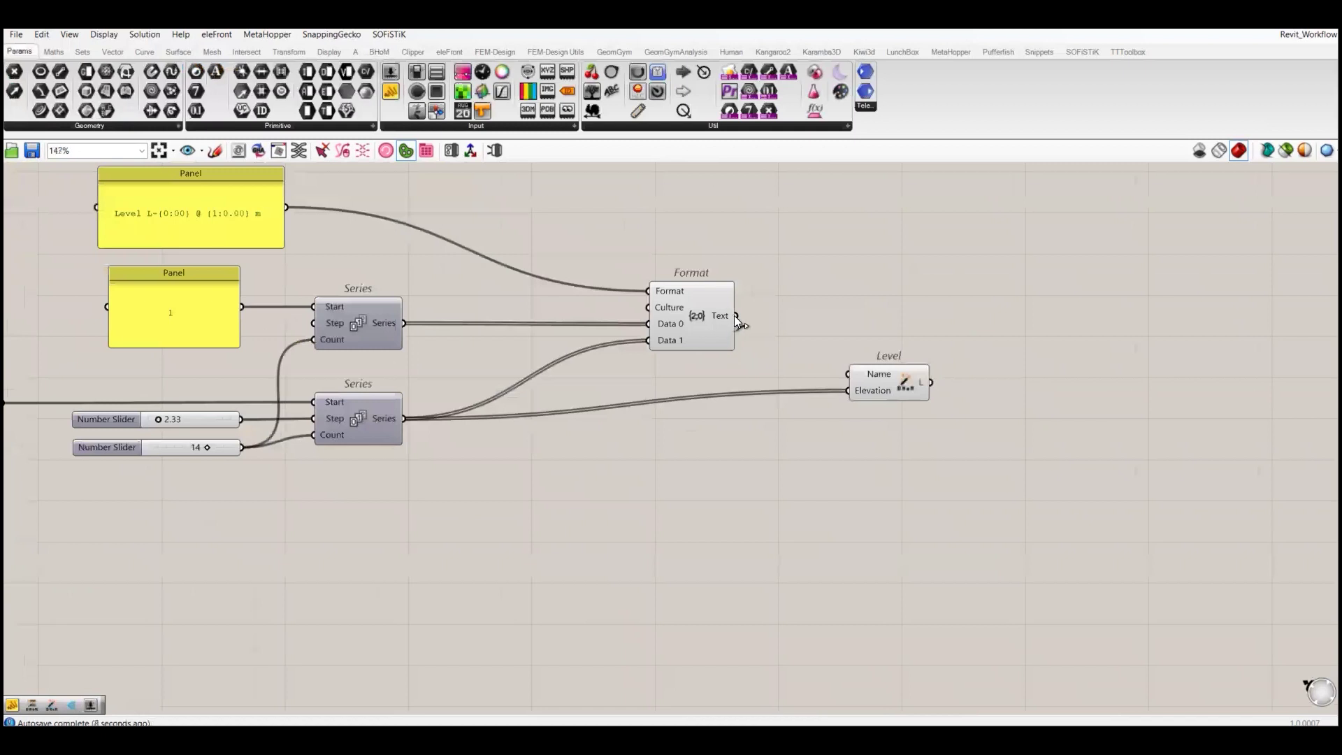
left_click_drag(886, 386, 895, 411)
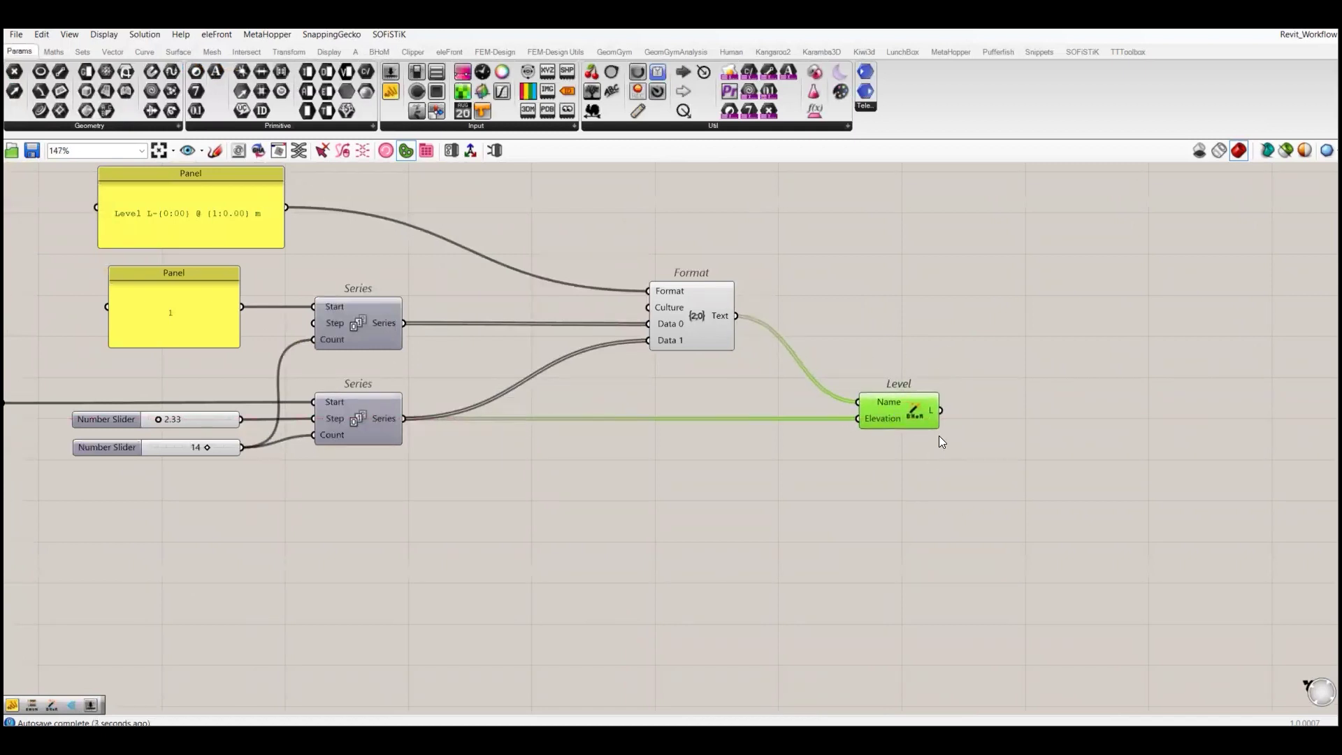
- Add a BHoM Push component and place it to the right of the RevitAdapter
scroll(938, 435, "down", 3)
right_click_drag(937, 434, 744, 486)
right_click_drag(767, 434, 743, 468)
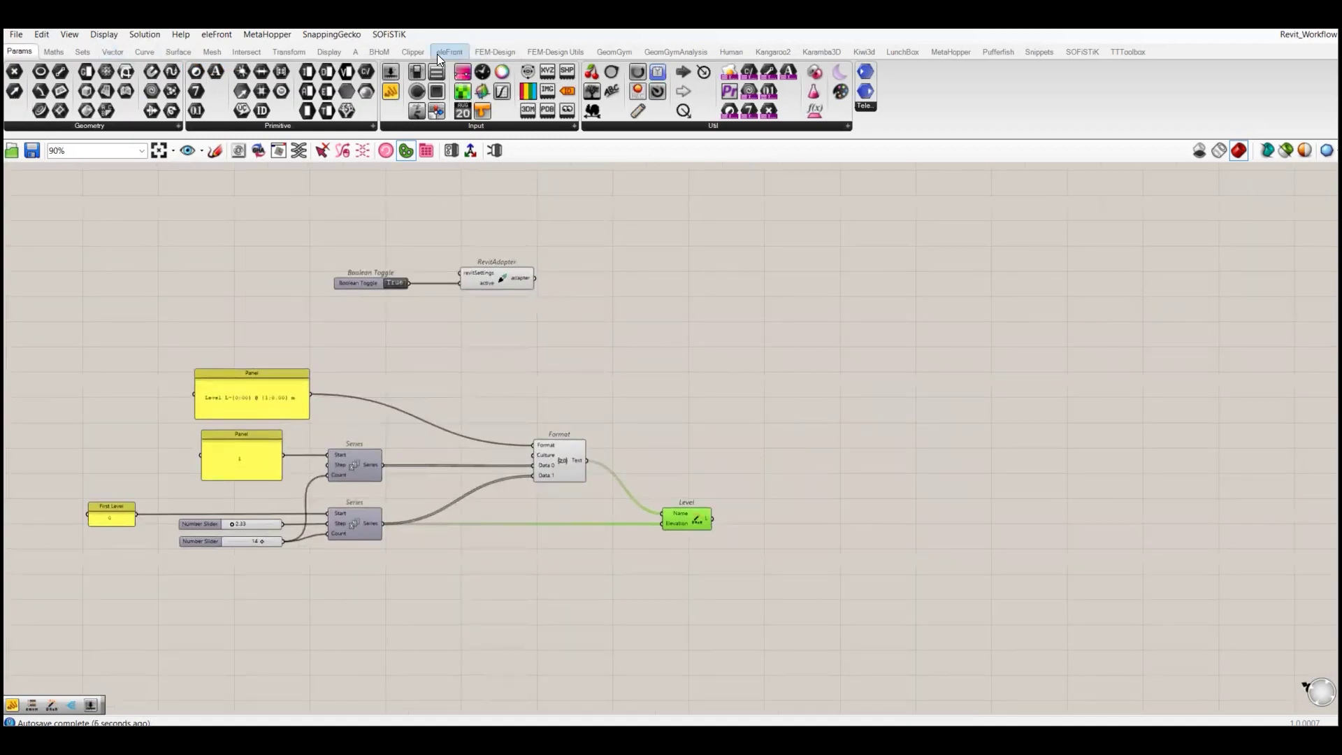
left_click(390, 52)
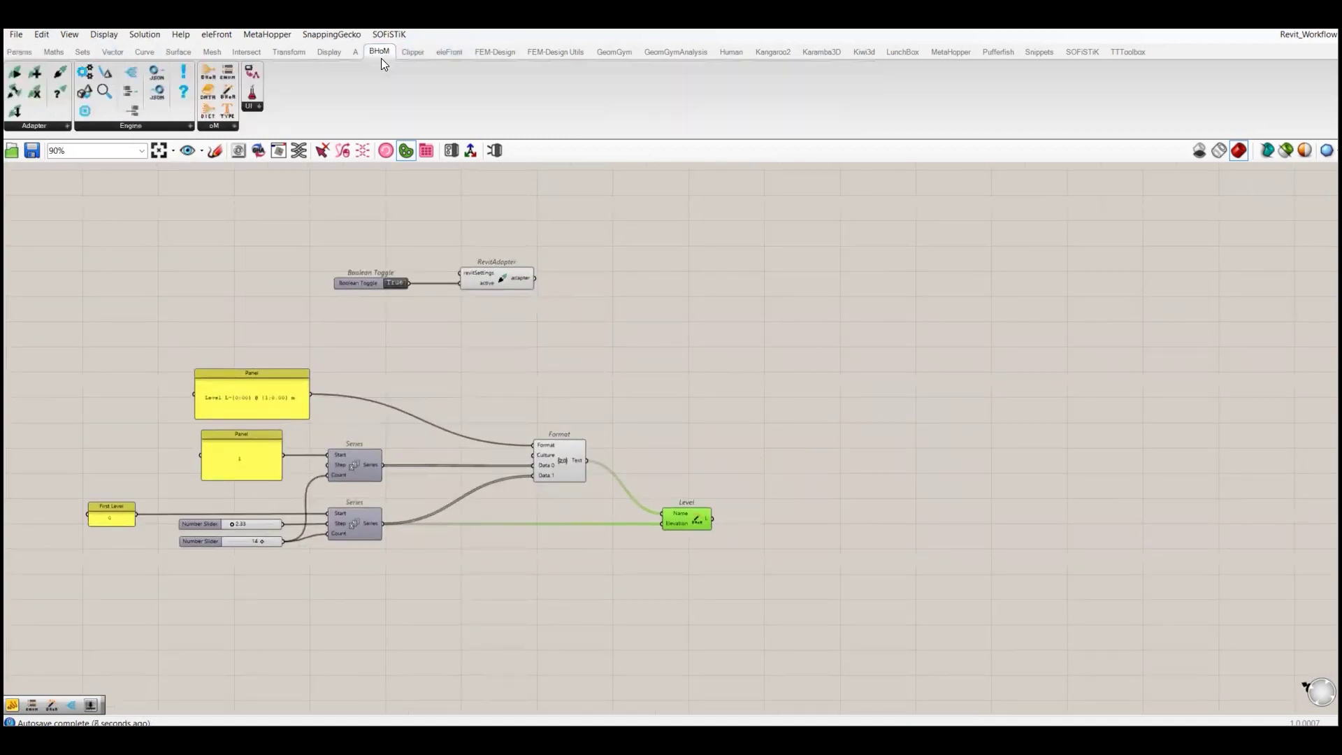
left_click(59, 124)
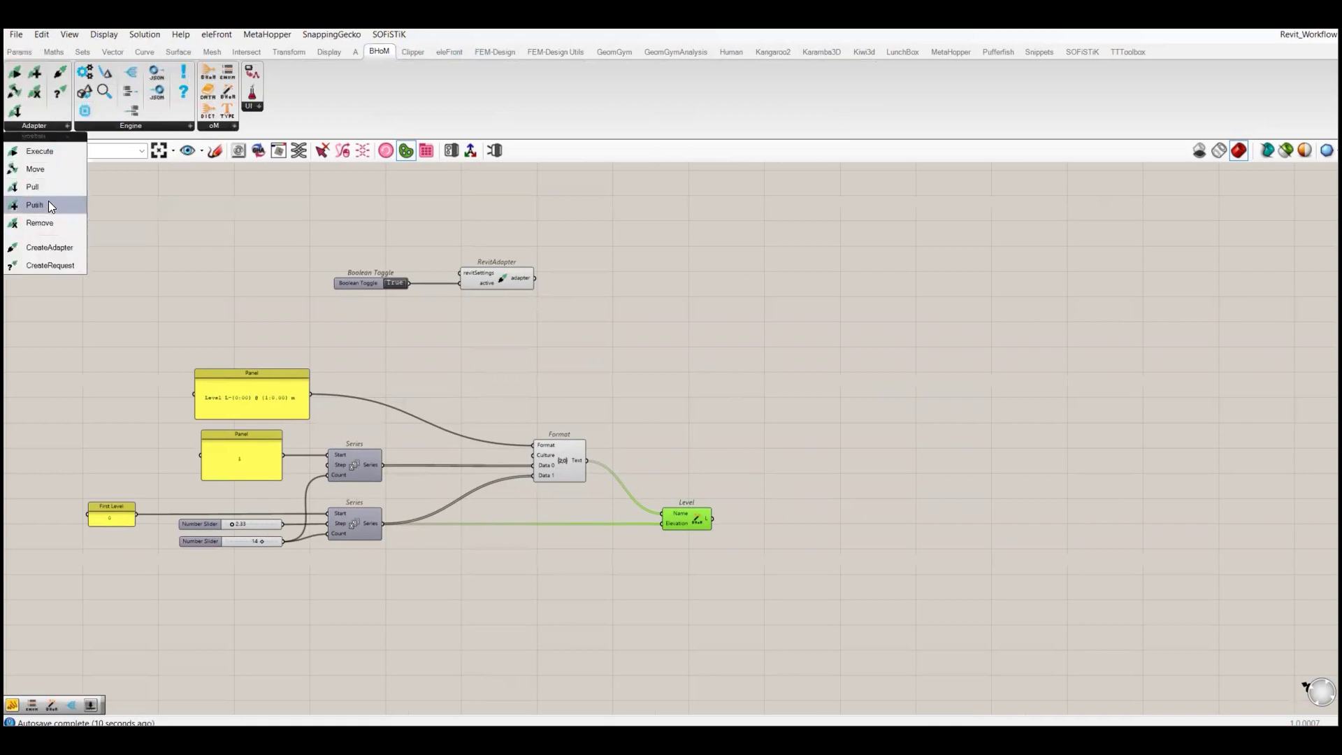
left_click_drag(48, 204, 866, 317)
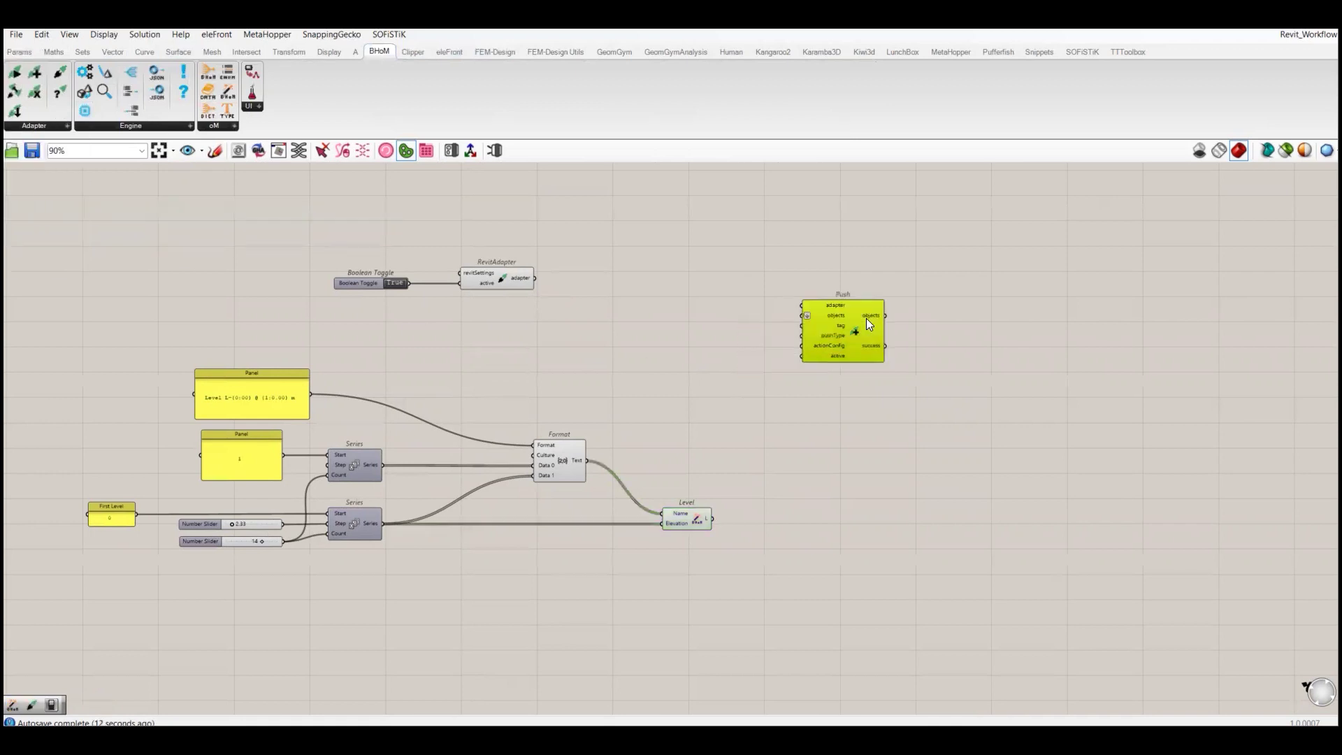
scroll(544, 287, "up", 3)
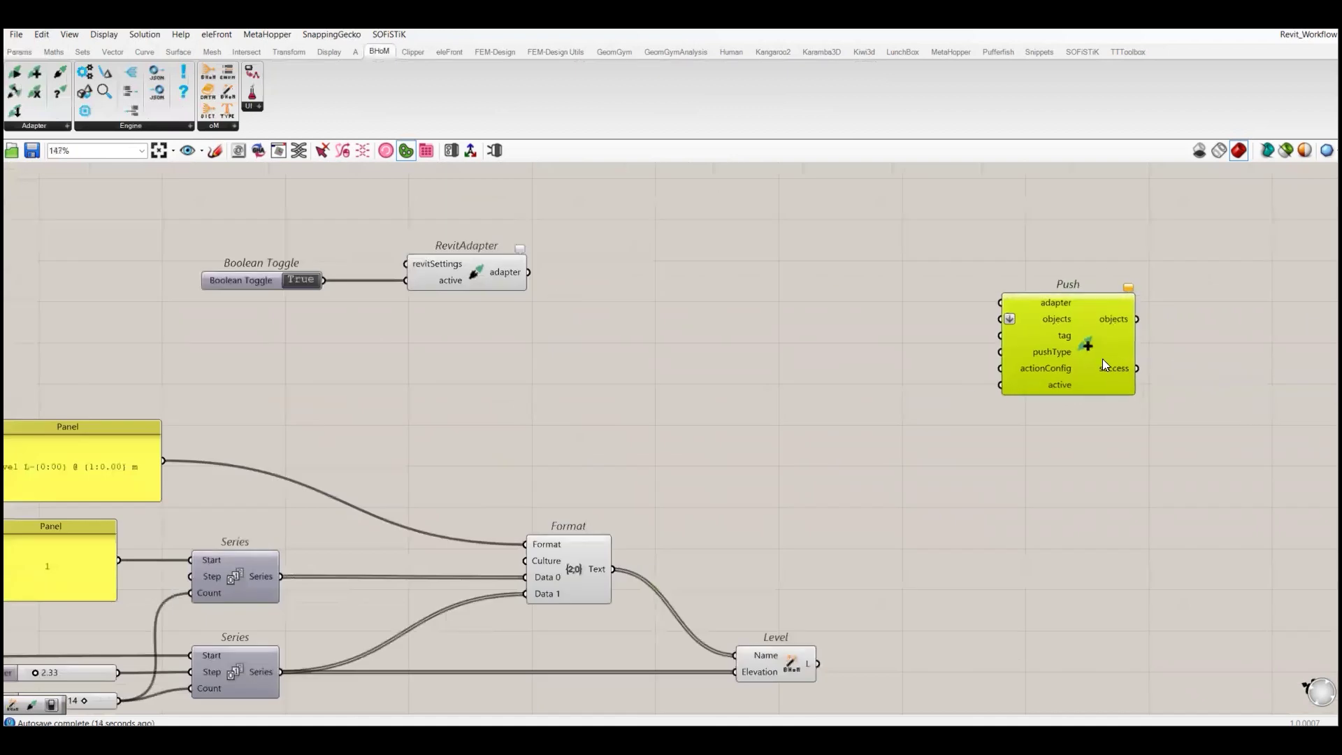
left_click_drag(1105, 364, 1094, 329)
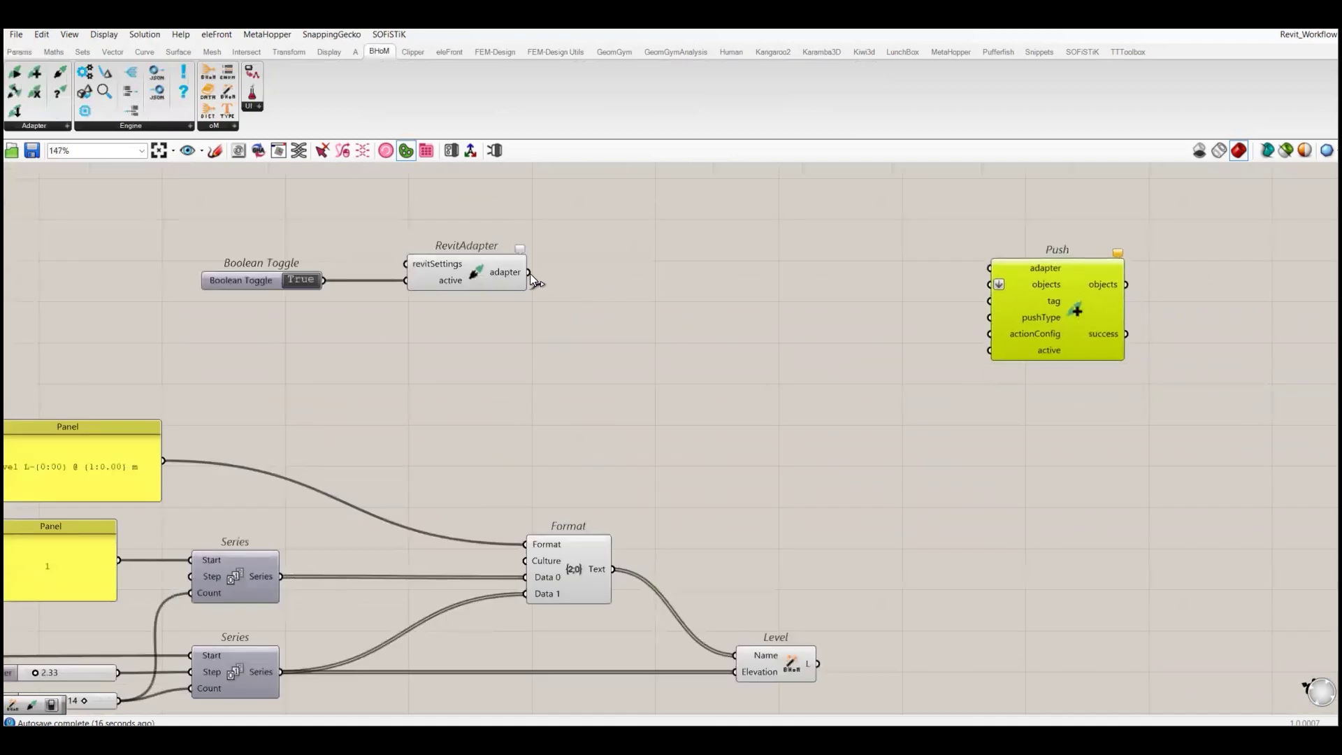
- Connect the RevitAdapter output to the Push component's adapter input and the Level output to its objects input
left_click_drag(548, 278, 1060, 305)
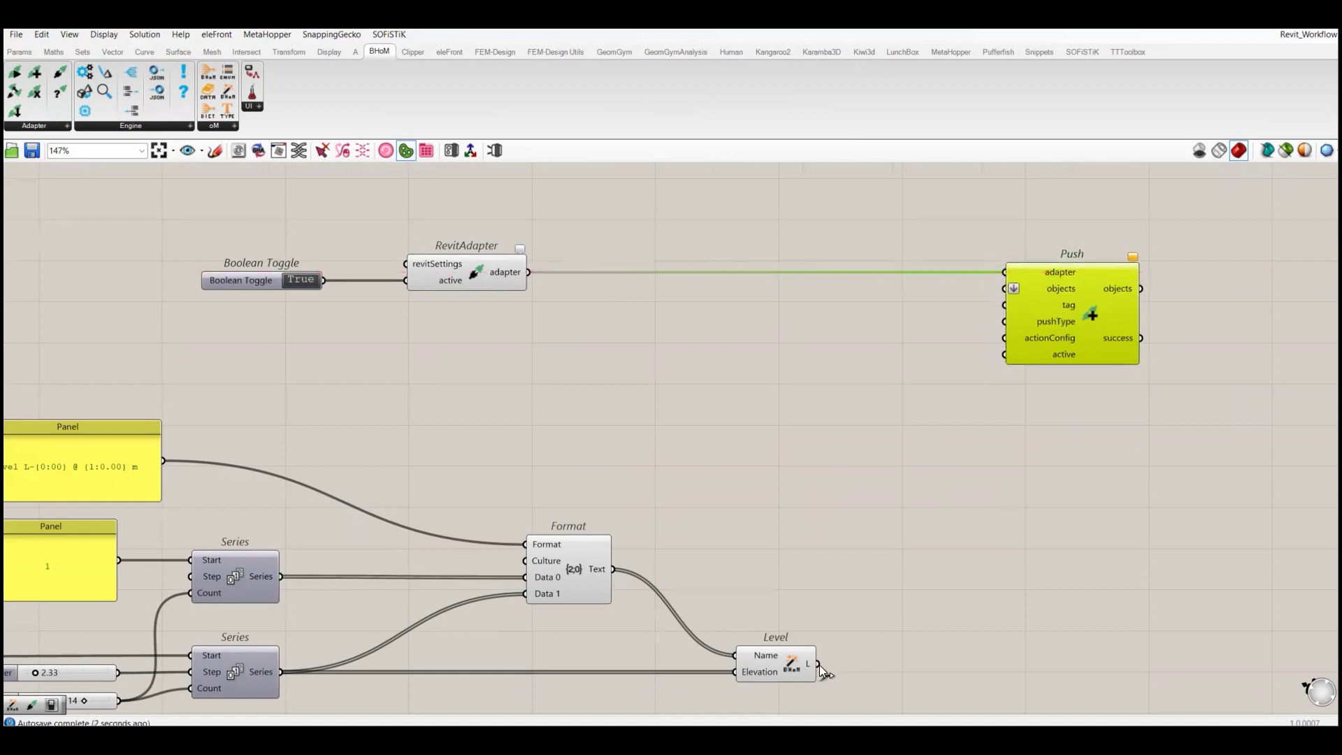
left_click_drag(819, 664, 1001, 288)
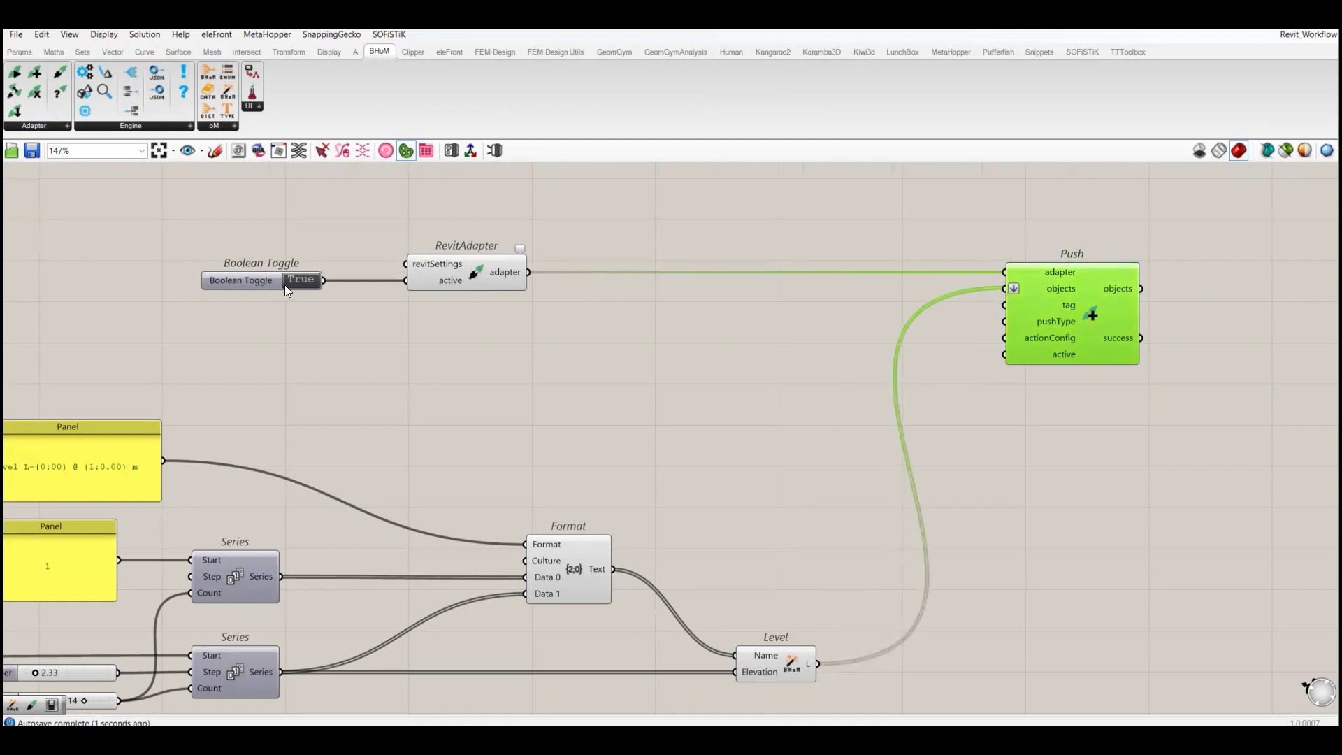
- Connect a copy of the adapter's Boolean Toggle to the Push component's active input and set it to True to push the levels
left_click(265, 282)
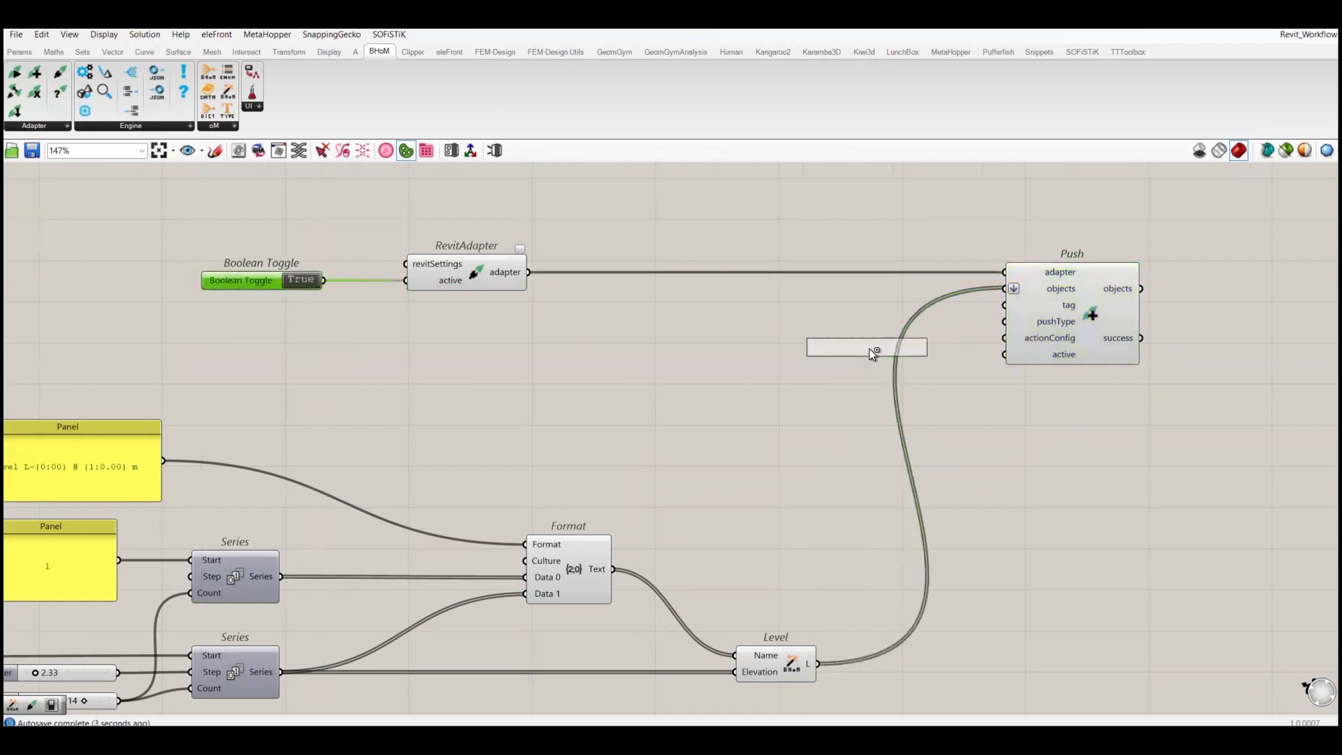
key("ctrl+v")
left_click_drag(929, 346, 1004, 354)
left_click_drag(862, 354, 863, 361)
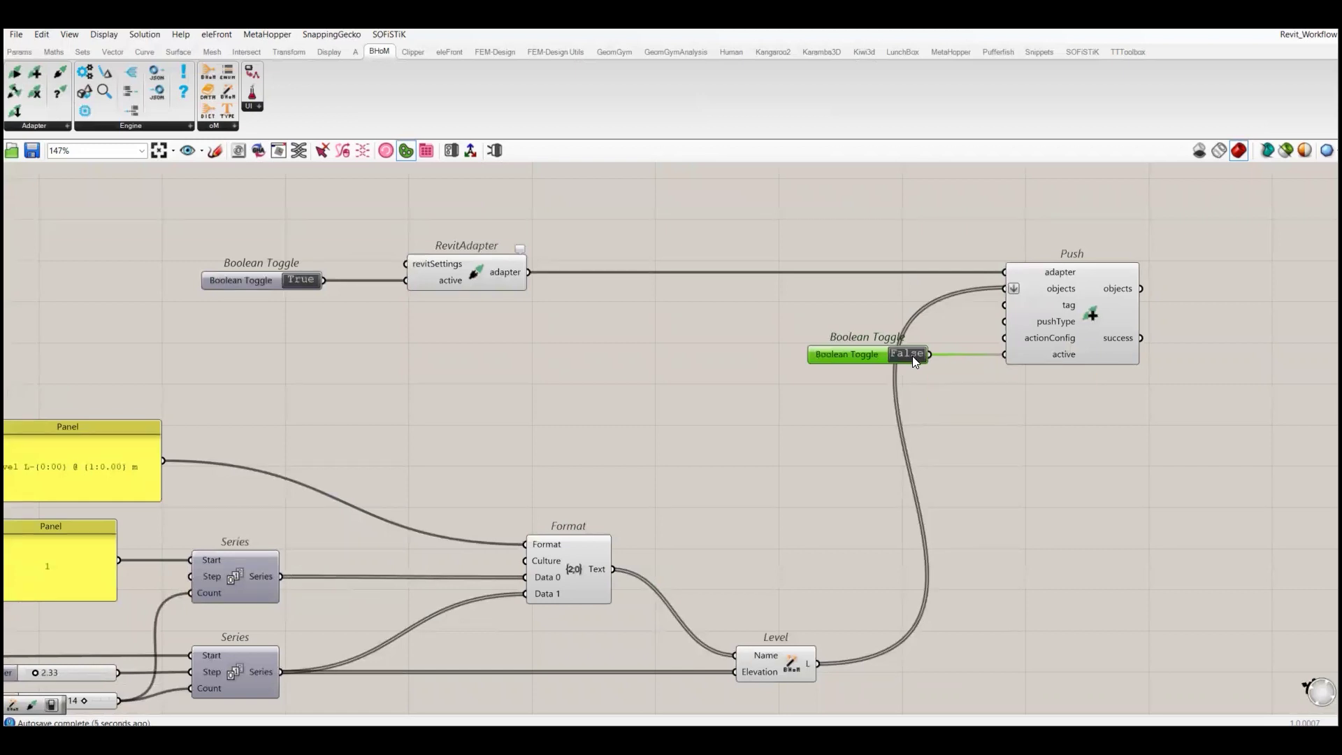
double_click(912, 355)
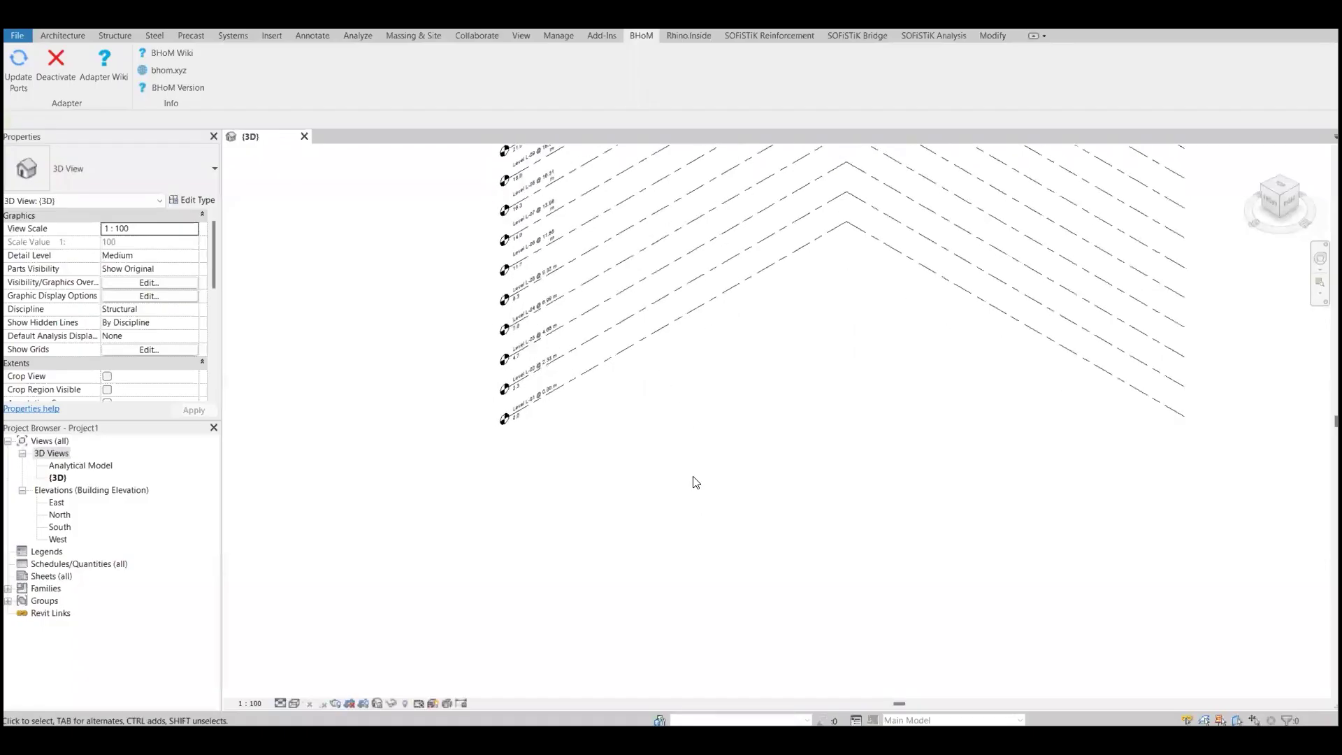
- Switch to Revit and examine the names, elevations and number of the pushed levels in the 3D view
scroll(690, 481, "down", 4)
scroll(585, 337, "up", 5)
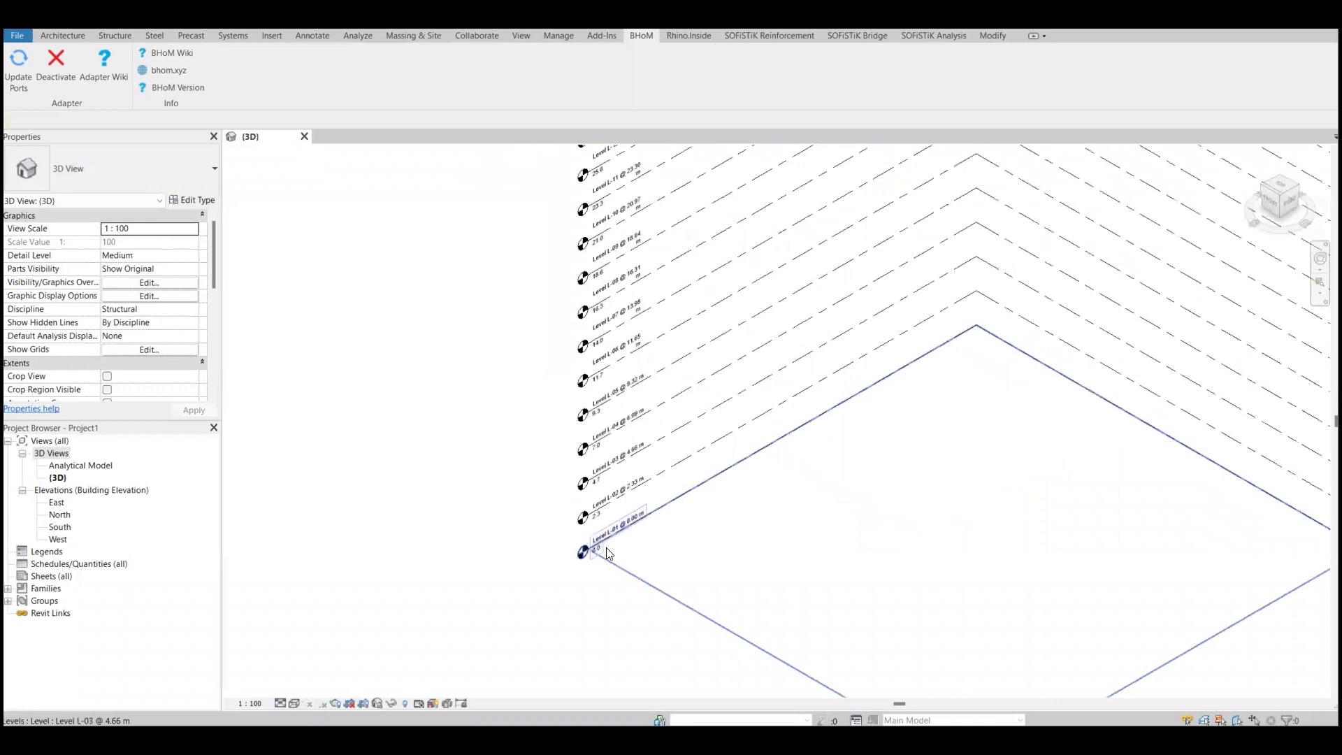
scroll(607, 553, "up", 5)
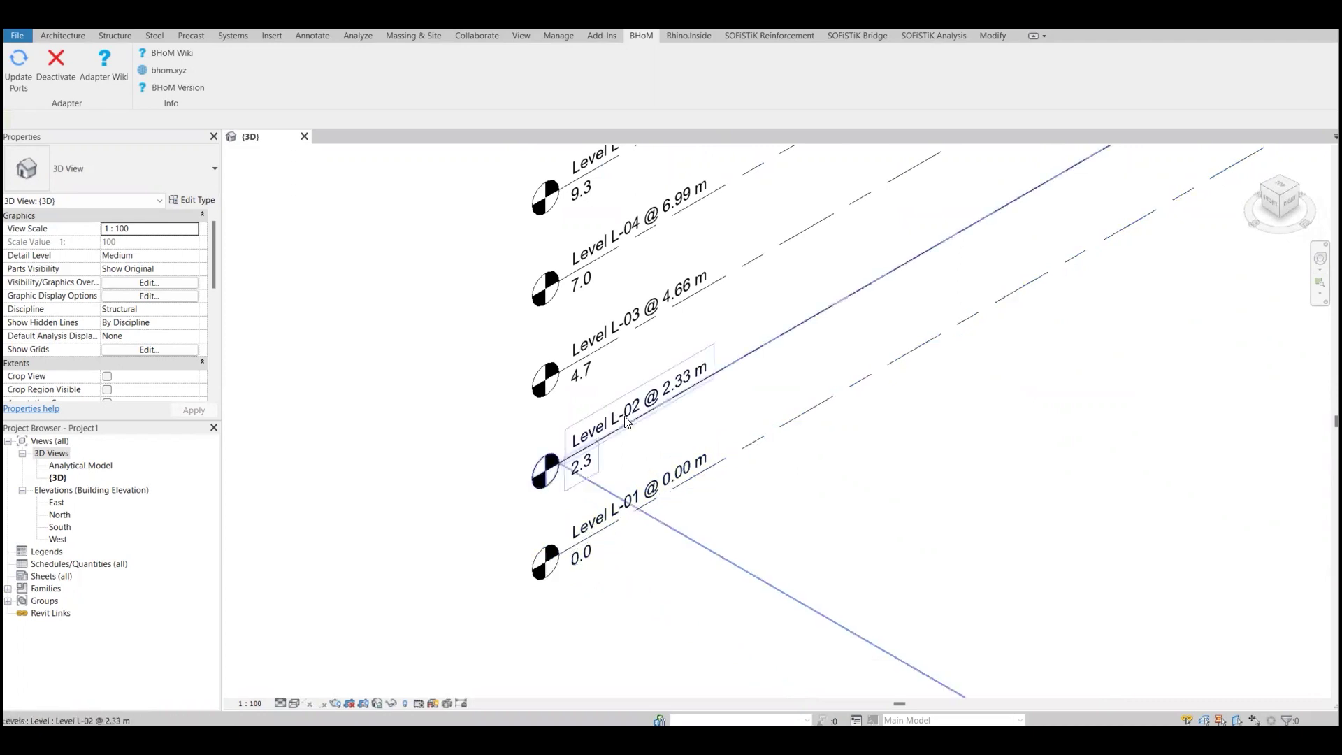
scroll(687, 393, "down", 2)
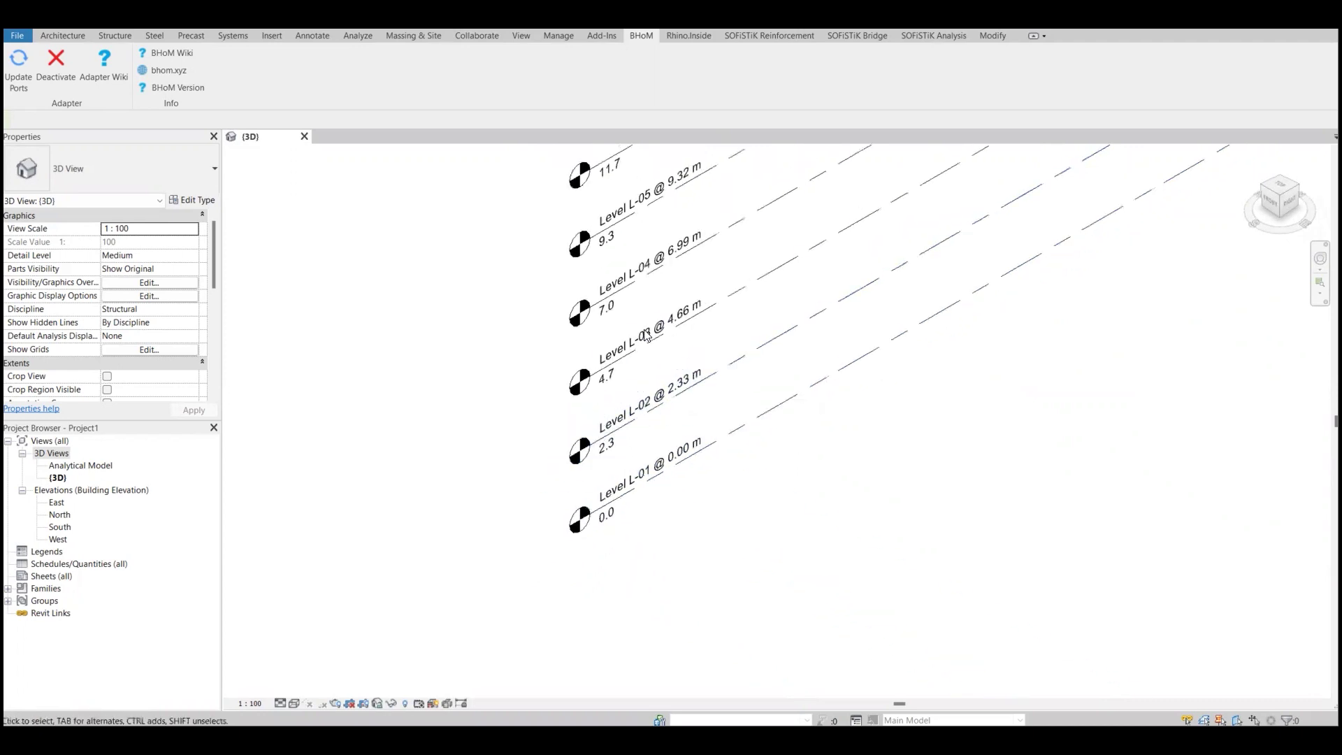
scroll(643, 347, "down", 5)
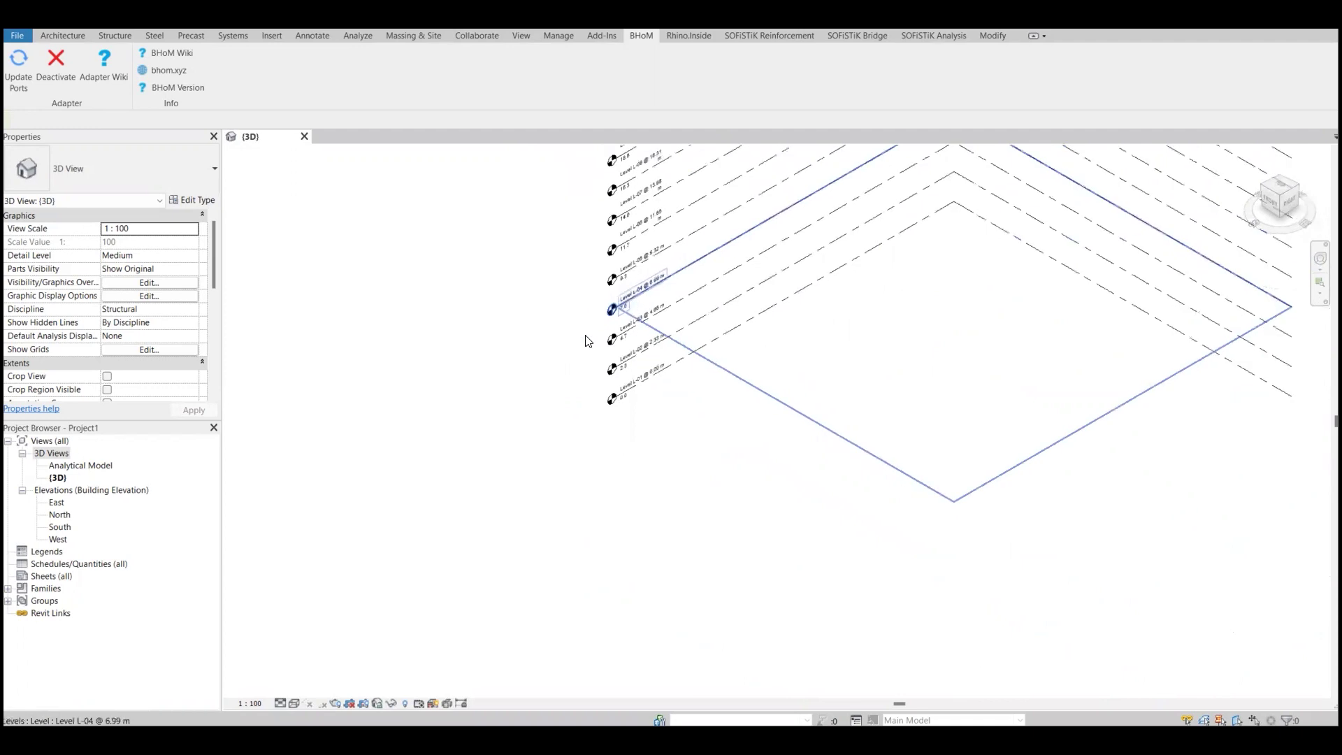
middle_click_drag(536, 303, 559, 495)
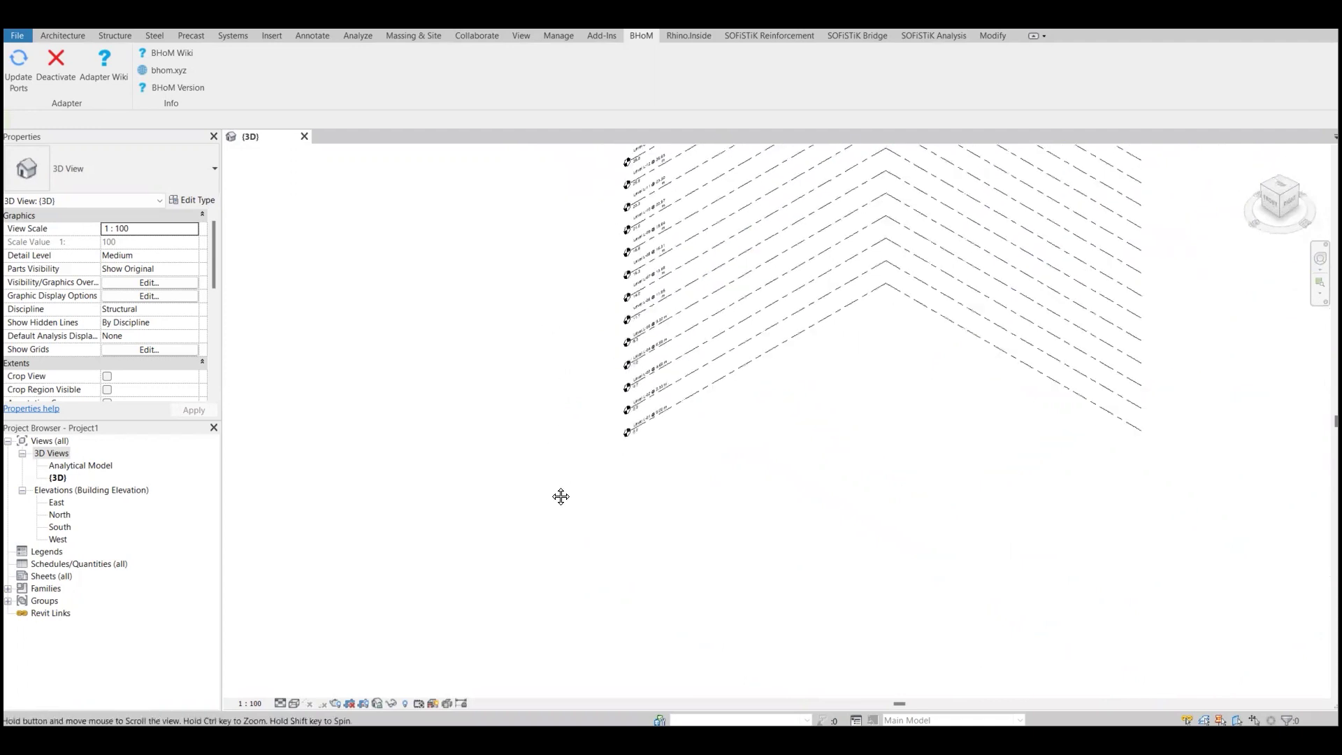
scroll(713, 499, "down", 3)
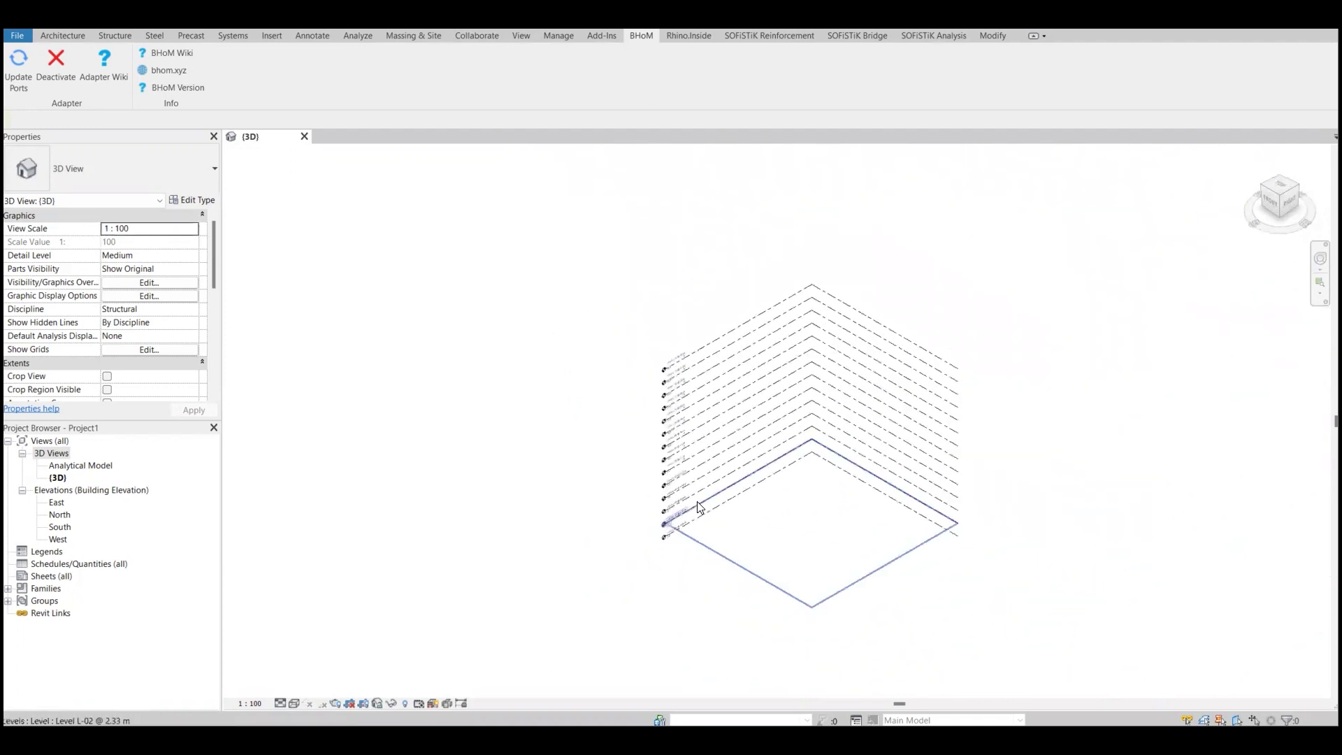
left_click_drag(1088, 231, 543, 622)
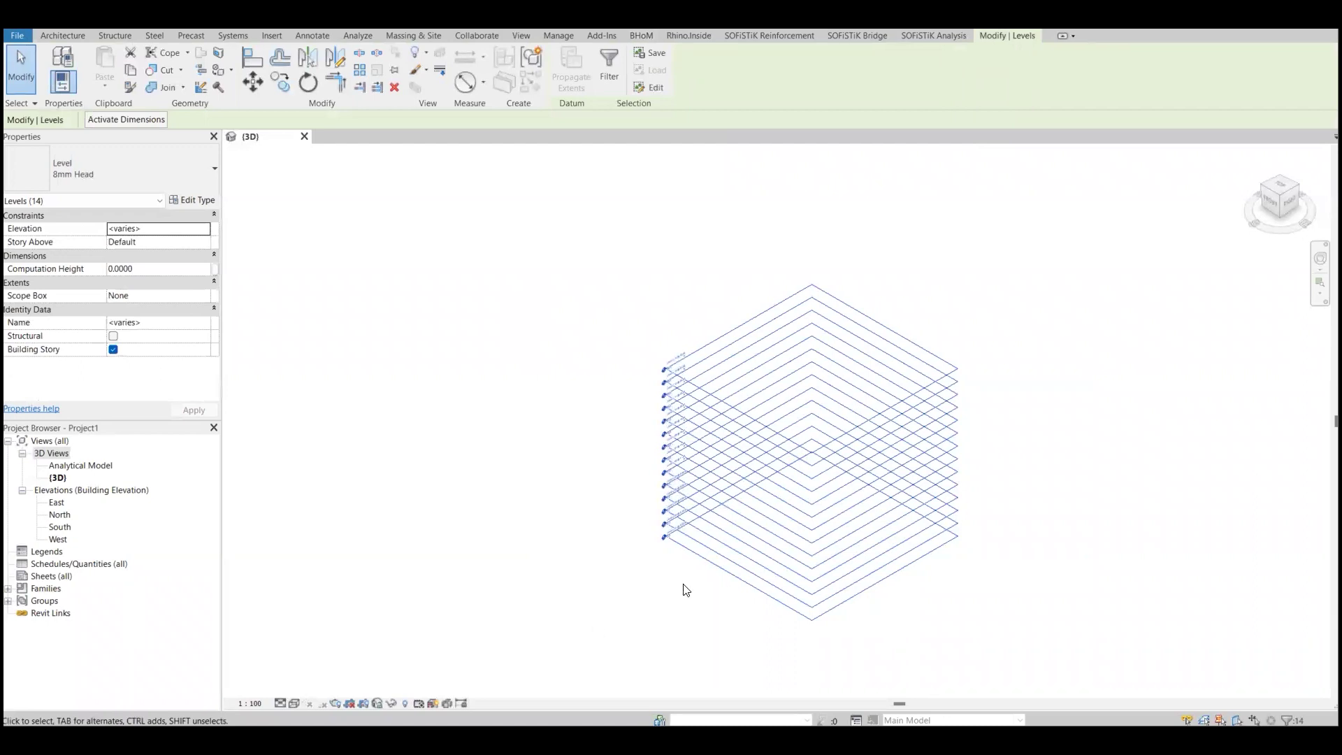
left_click(783, 644)
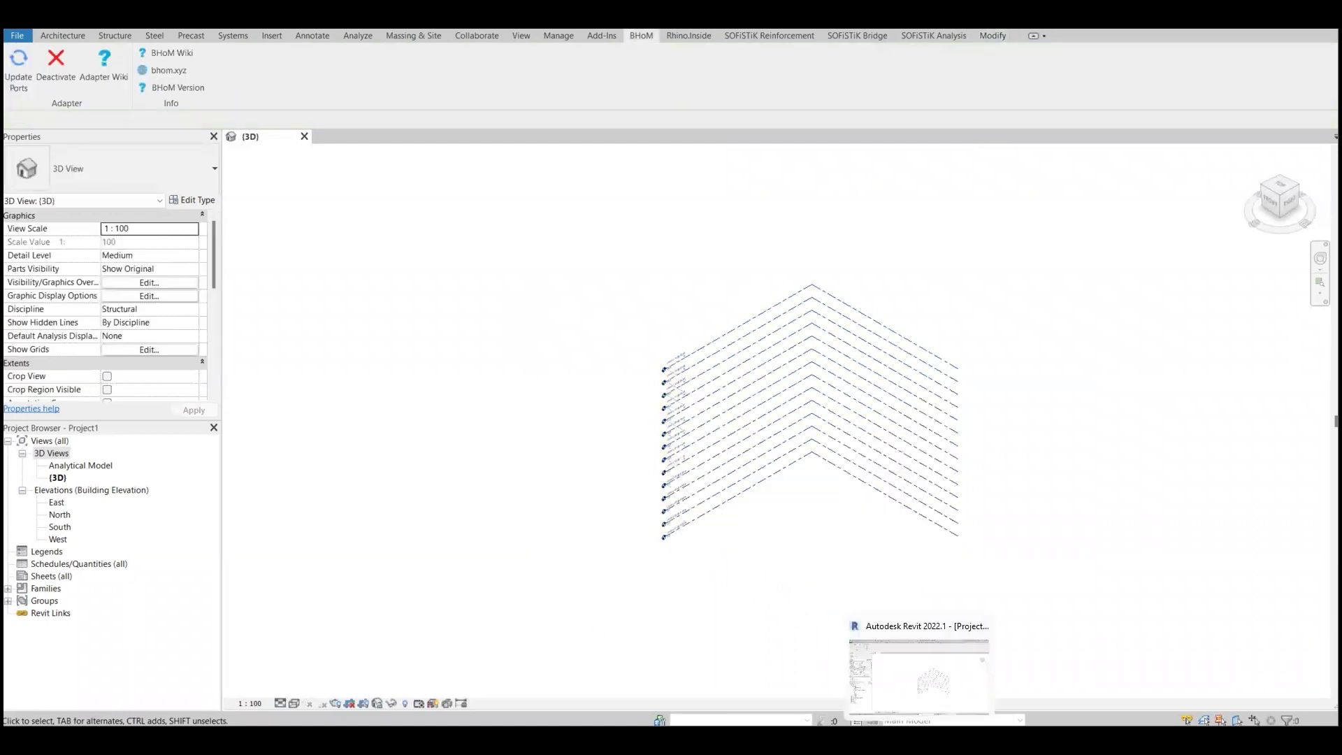
- Switch to Grasshopper and set the slider for the number of levels to 20, pushing the larger set to Revit
left_click(919, 740)
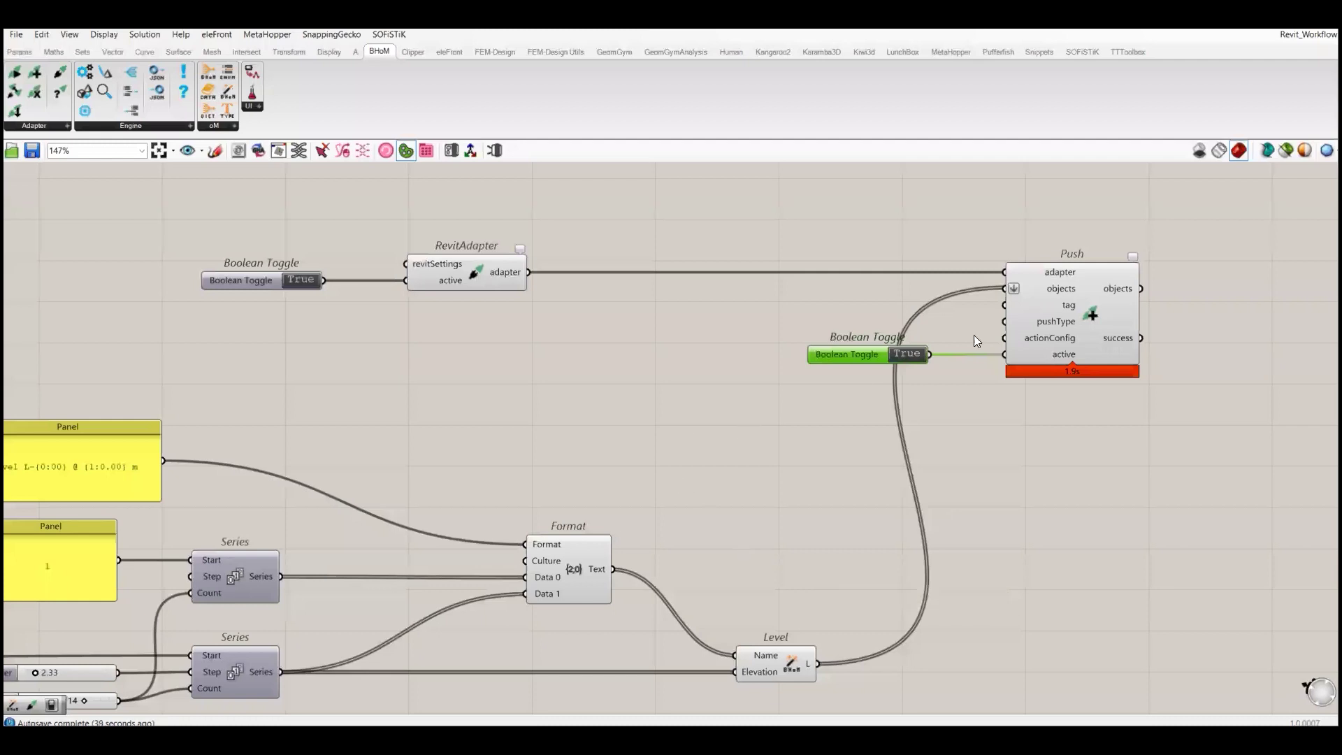
scroll(568, 425, "down", 4)
scroll(288, 571, "up", 5)
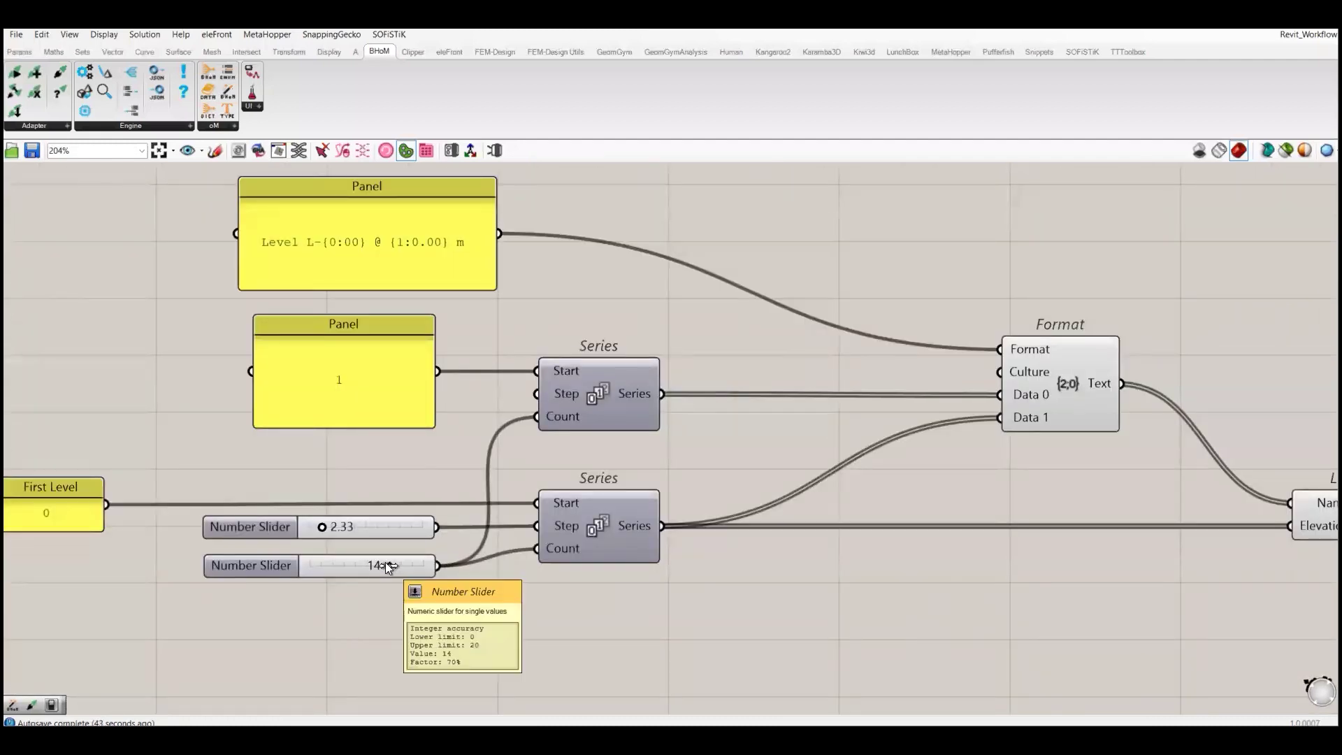
scroll(388, 606, "down", 5)
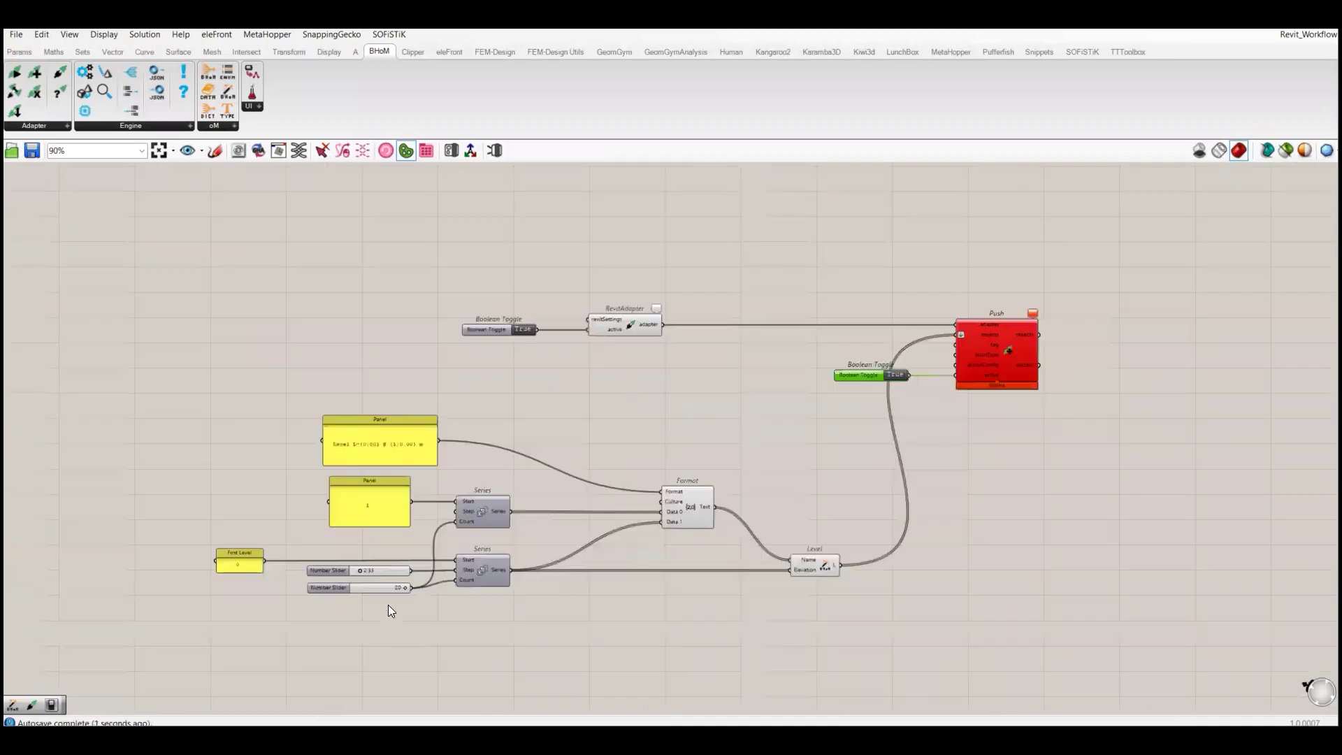
scroll(937, 358, "up", 5)
mouse_move(932, 375)
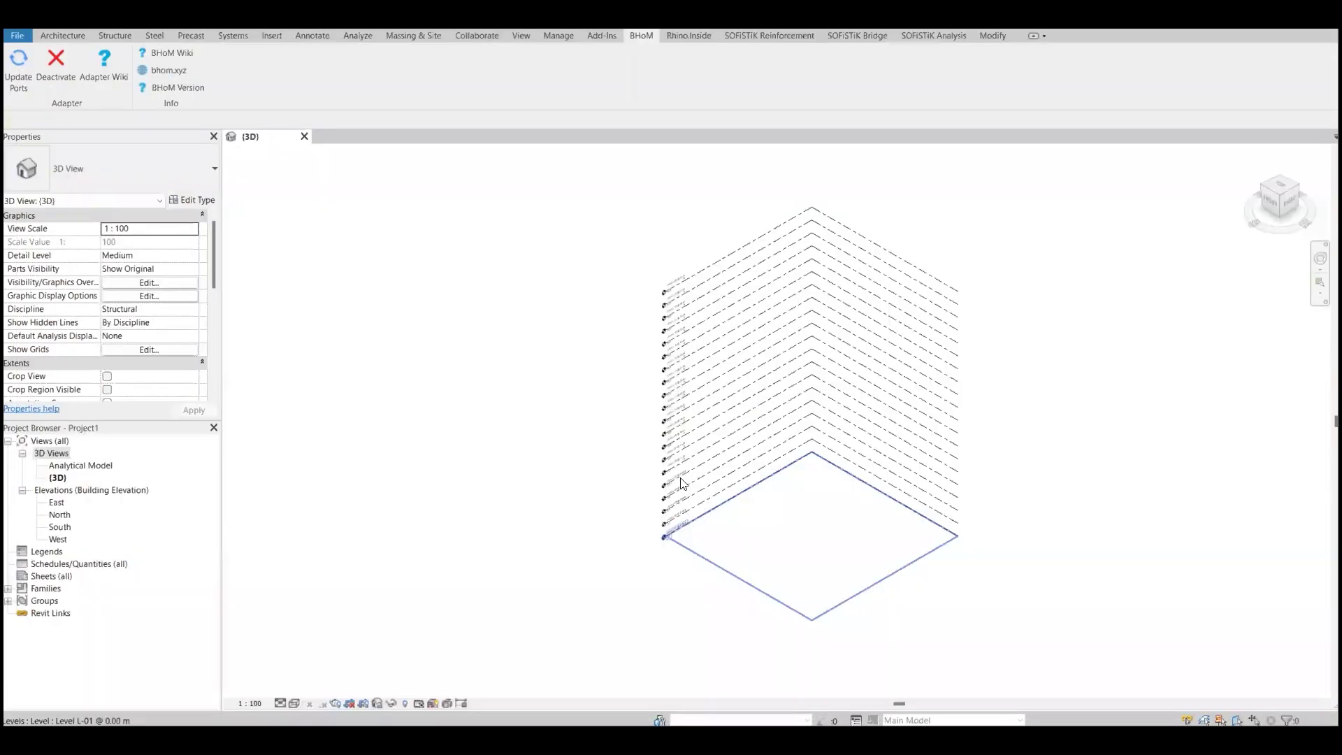
- In Revit's 3D view, select all the pushed levels and delete them
scroll(660, 224, "up", 5)
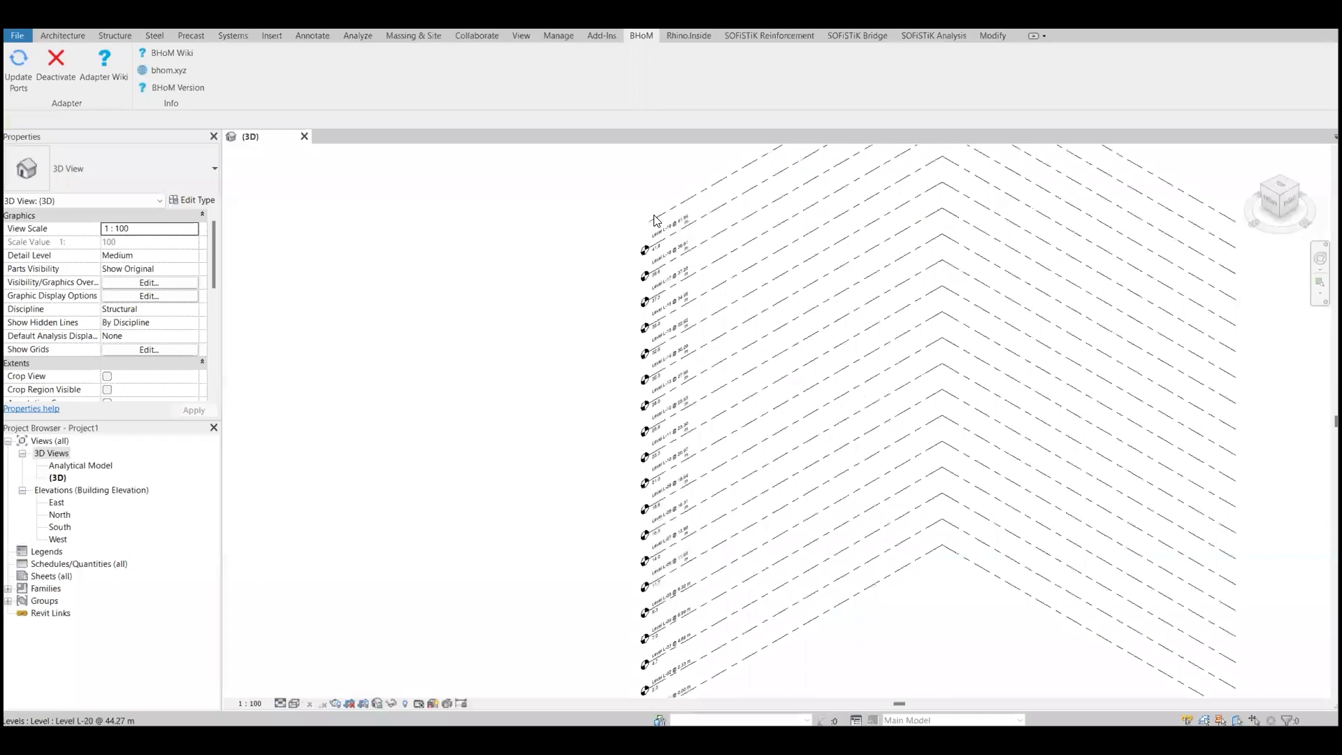
scroll(657, 220, "down", 6)
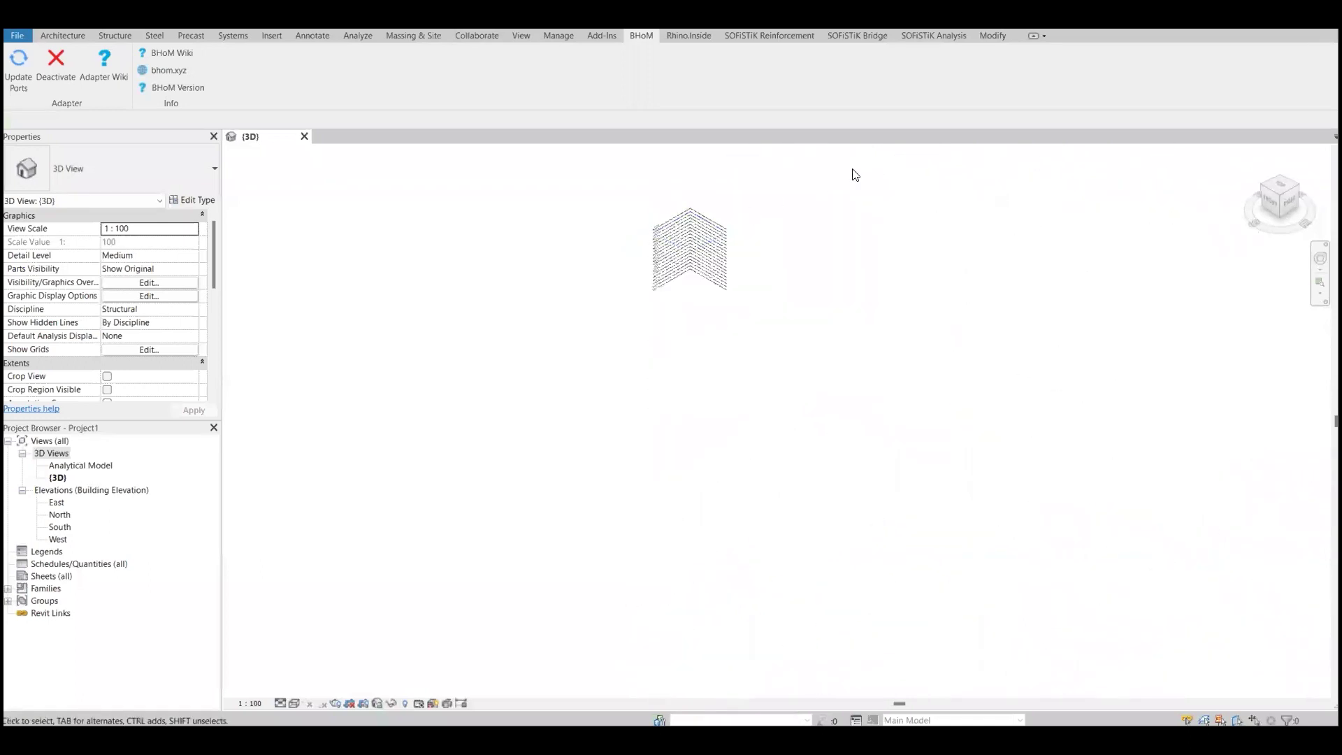
left_click_drag(819, 160, 551, 353)
key("Delete")
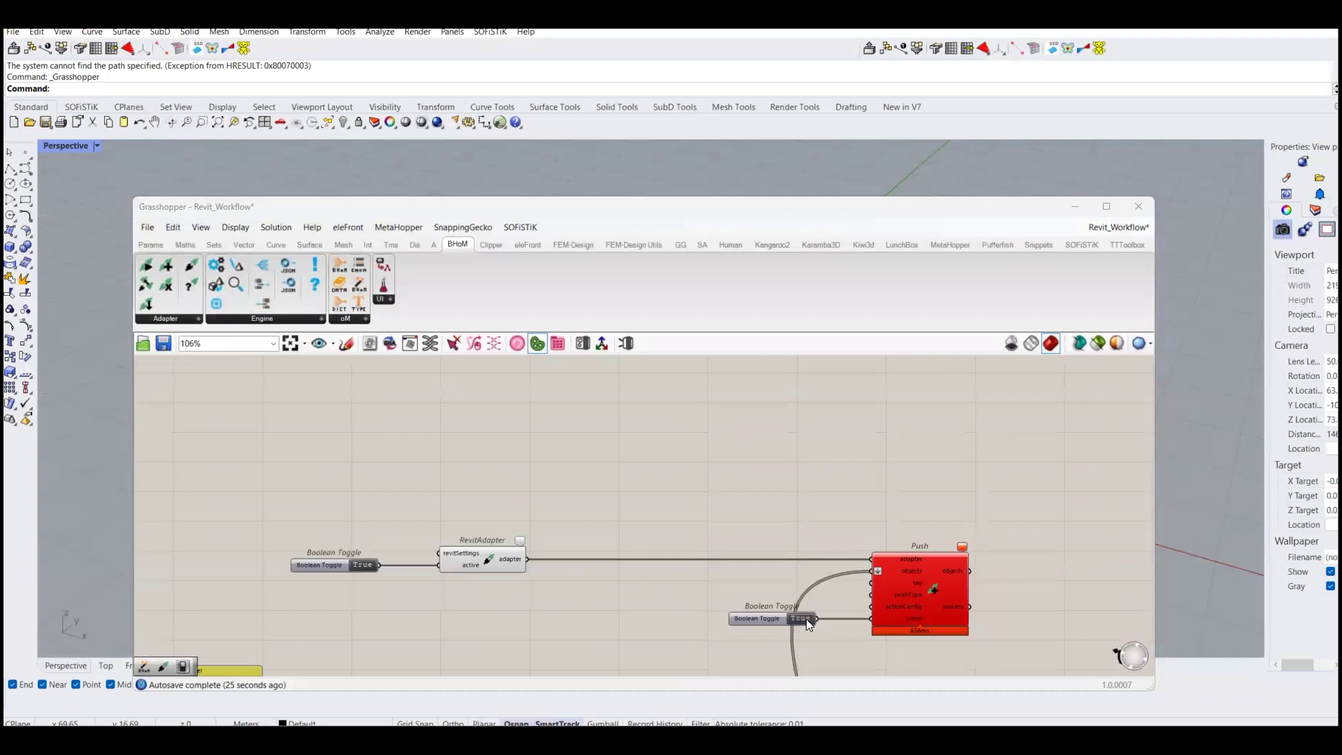
- Switch to Grasshopper, set the Push component's Boolean Toggle to False and maximise the Grasshopper window
double_click(806, 619)
left_click(1106, 206)
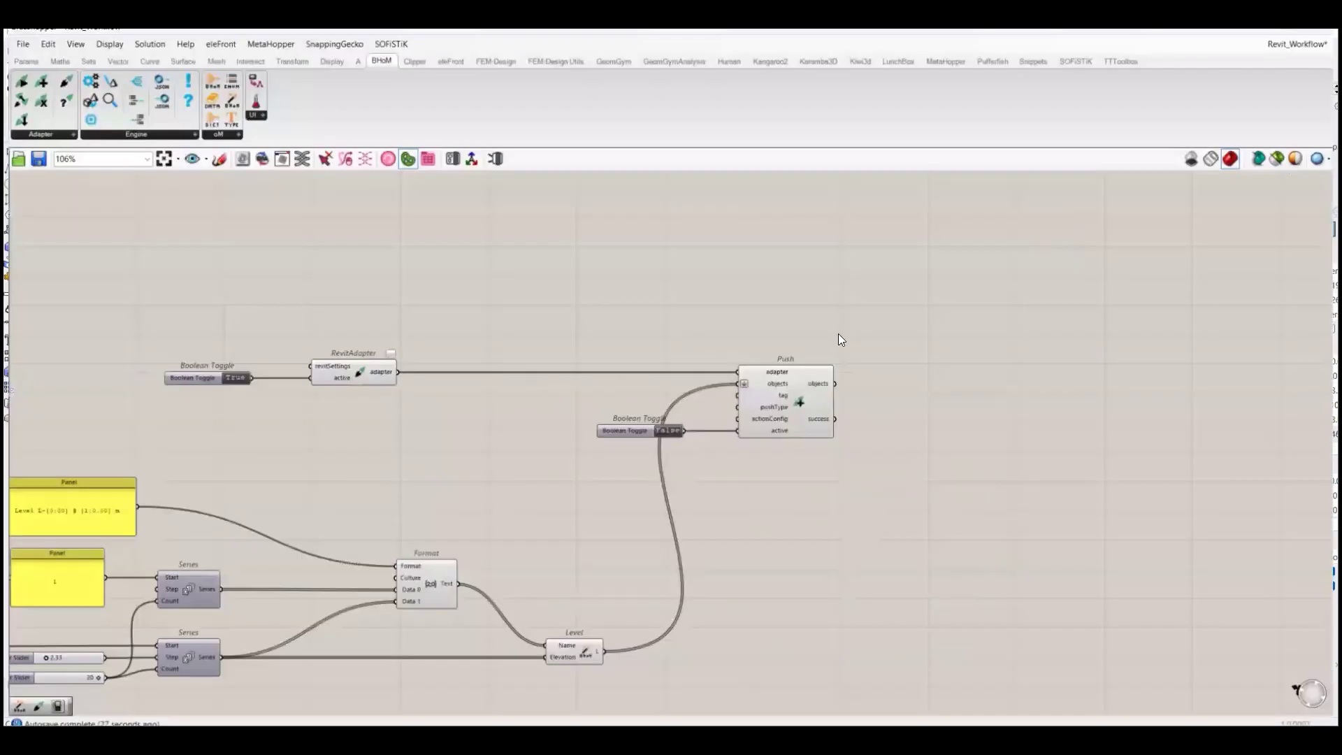
scroll(509, 459, "down", 5)
scroll(464, 513, "up", 7)
right_click_drag(1195, 297, 816, 478)
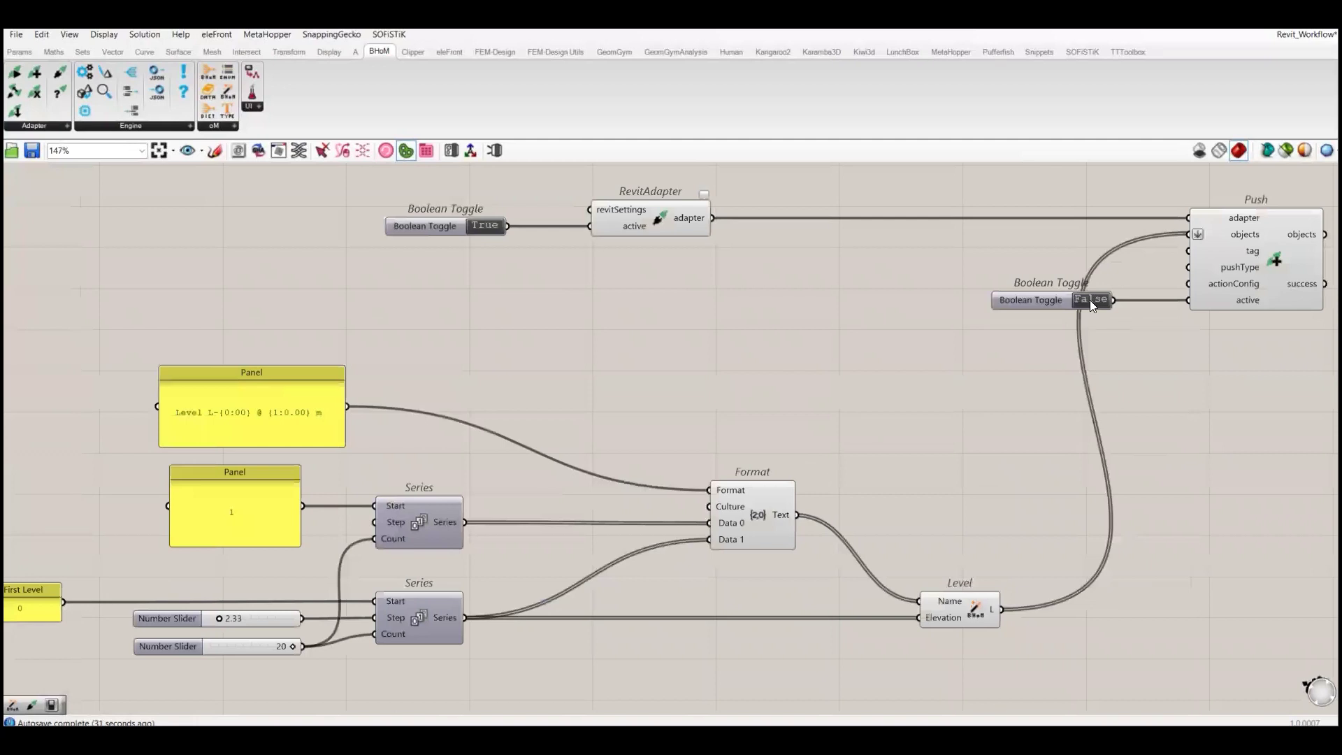
- Set the Push component's Boolean Toggle to True to push the levels, and switch to Revit
double_click(1089, 300)
right_click_drag(924, 415, 639, 478)
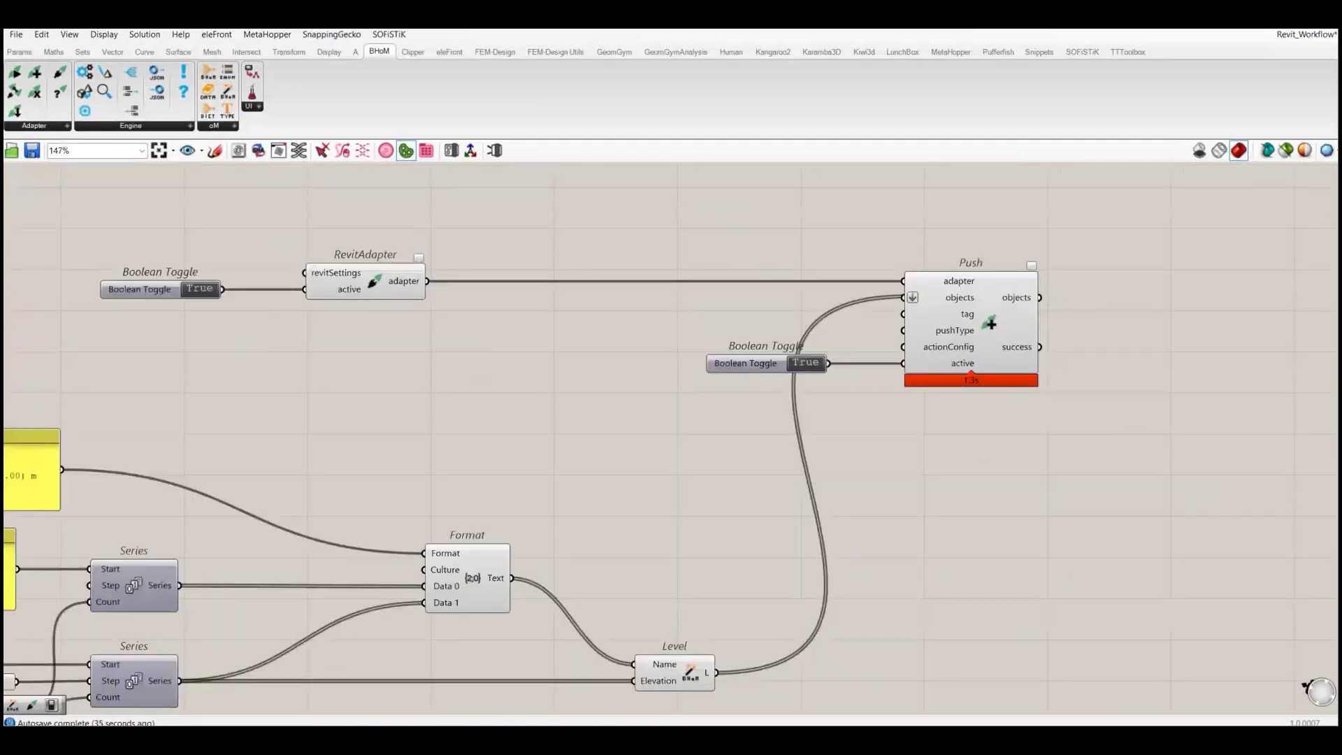
left_click(887, 738)
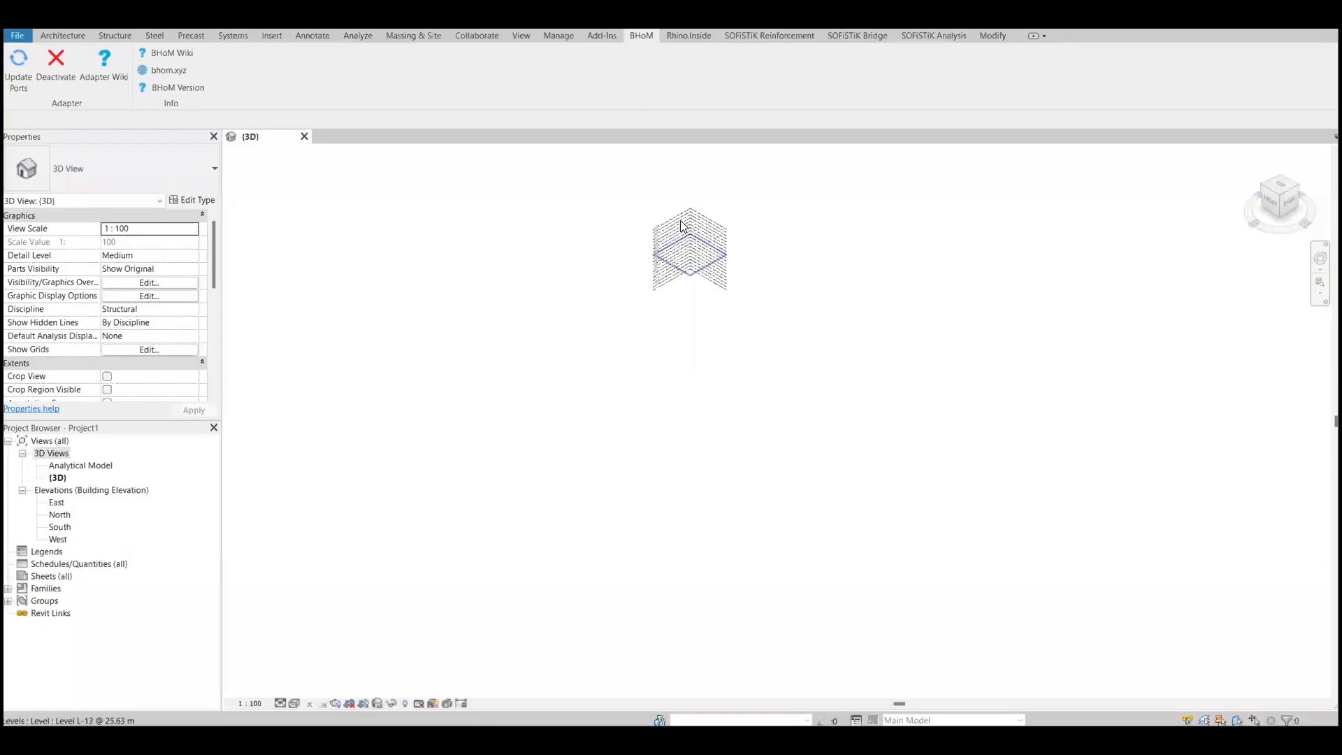
- Examine the names and elevations of the pushed levels in the 3D view, from the highest level to the lowest
scroll(683, 226, "up", 10)
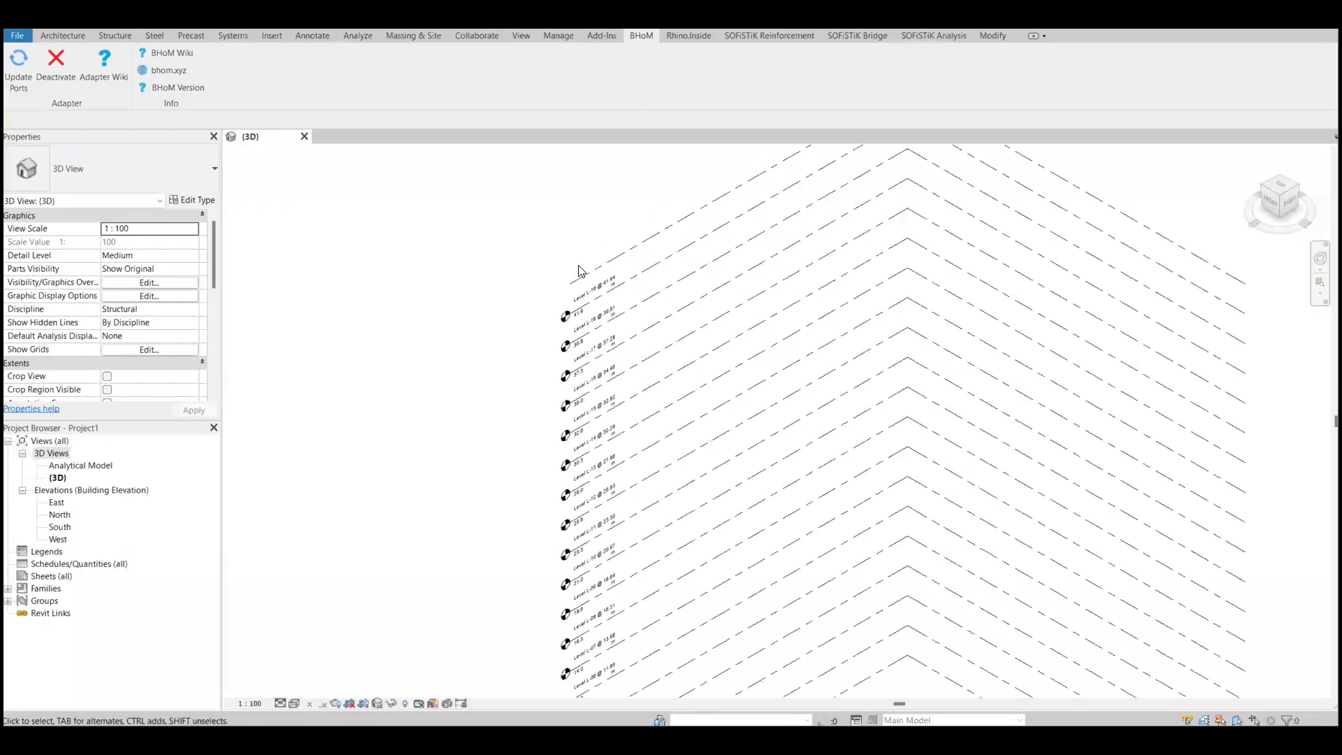
scroll(579, 271, "up", 3)
scroll(585, 279, "down", 6)
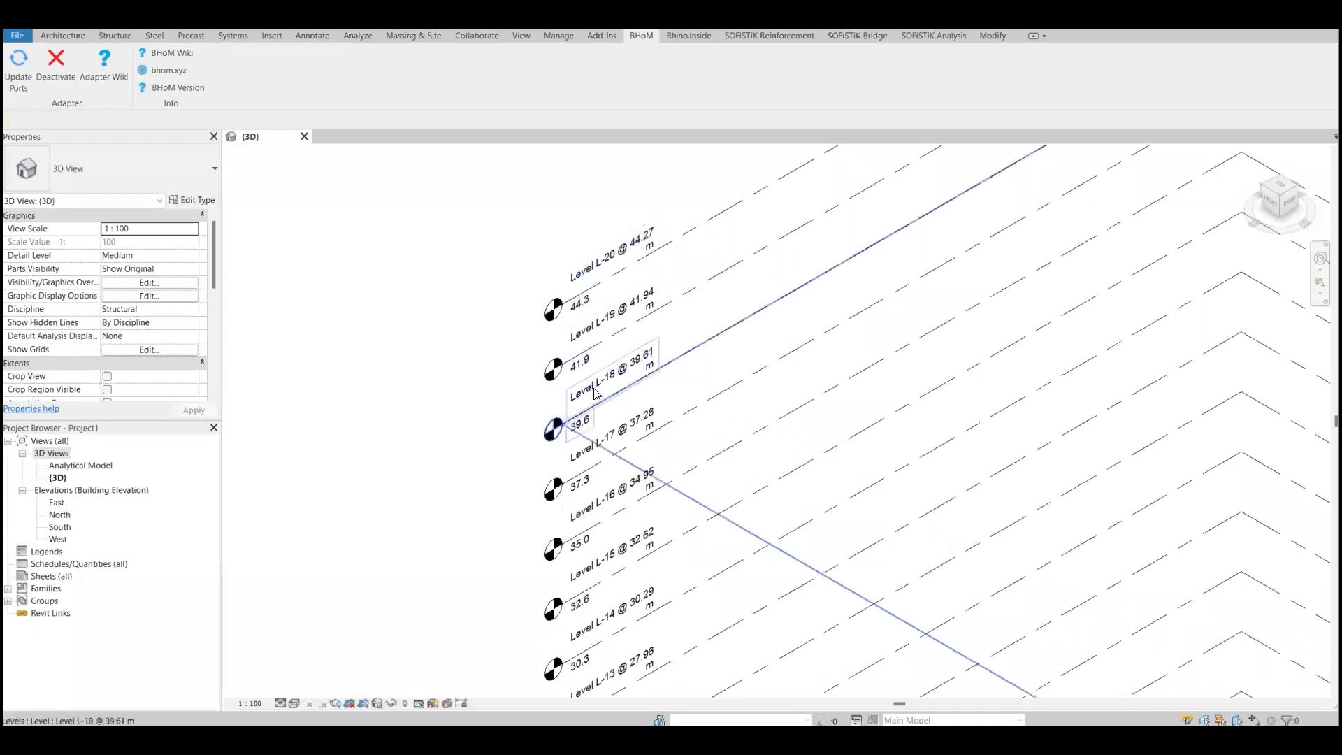
scroll(605, 493, "up", 5)
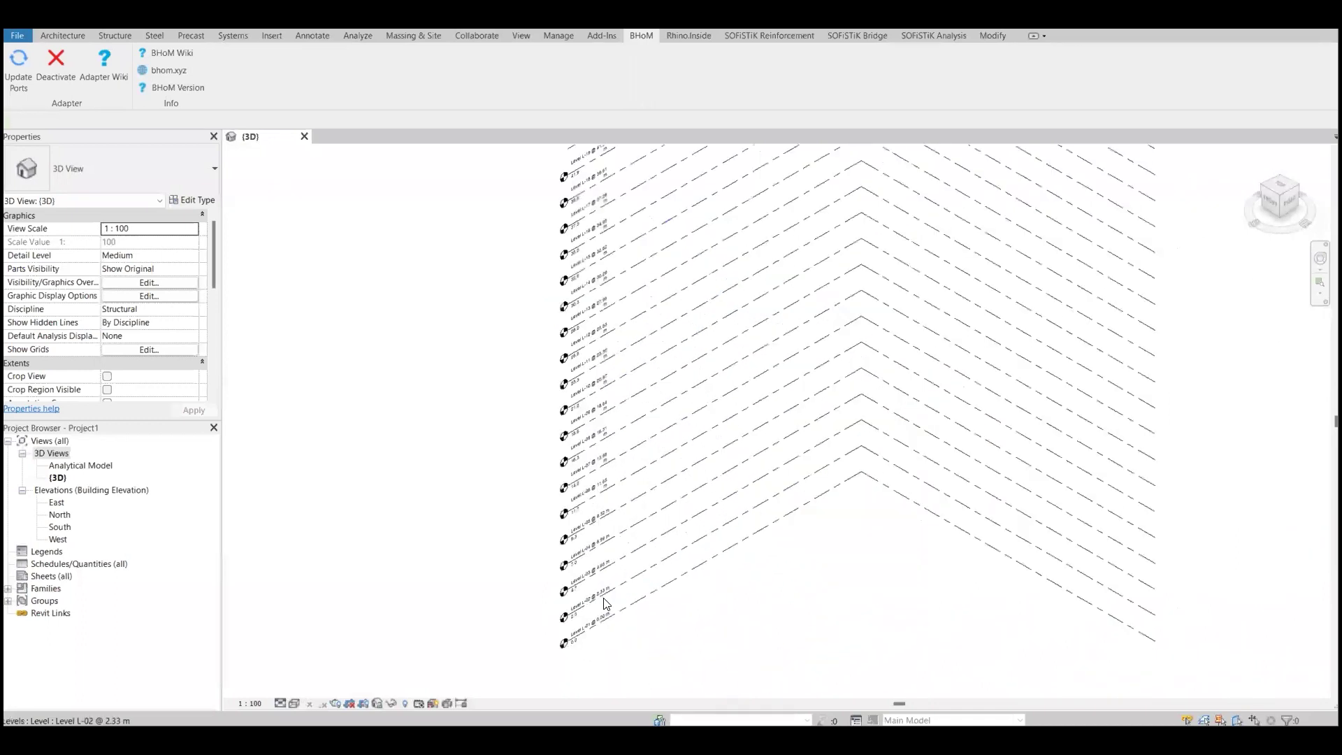
scroll(593, 354, "up", 3)
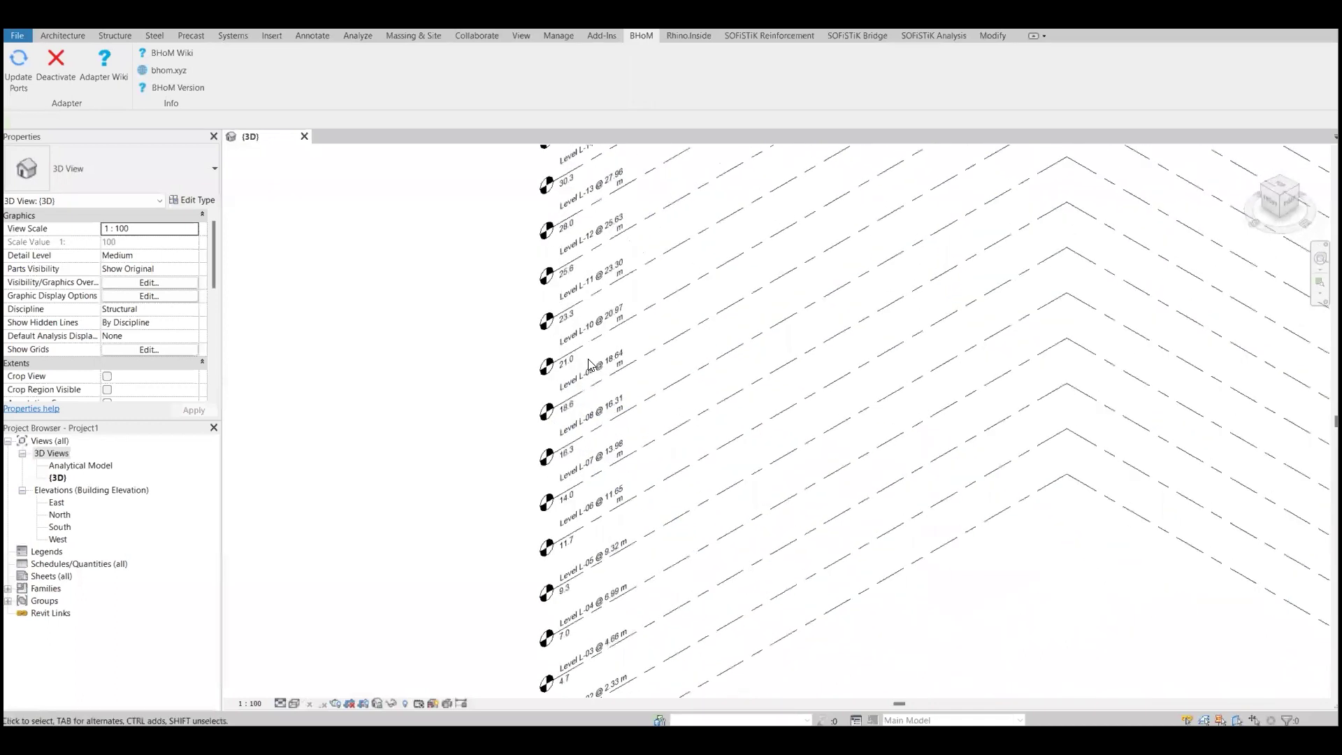
- Open the East elevation and examine the pushed levels' names, elevations and spacing
left_click(56, 503)
double_click(56, 503)
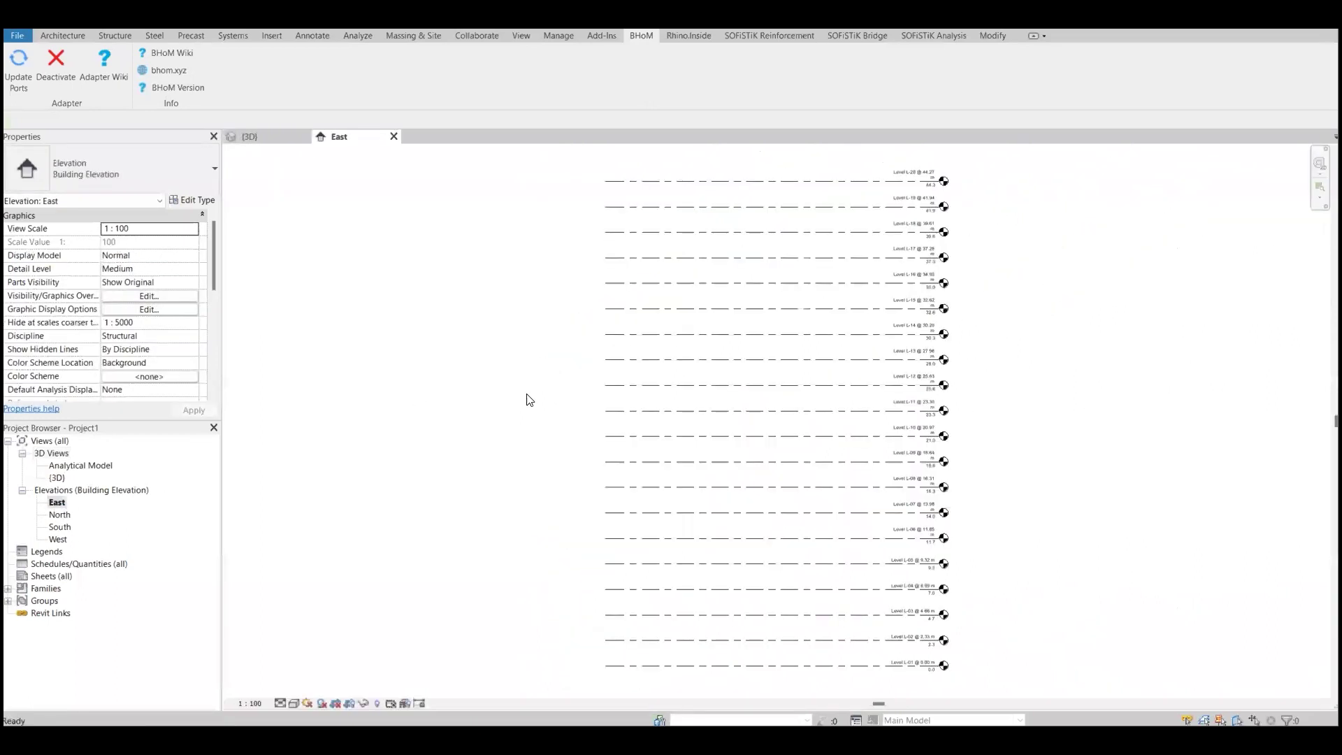
scroll(928, 181, "up", 3)
scroll(926, 179, "down", 3)
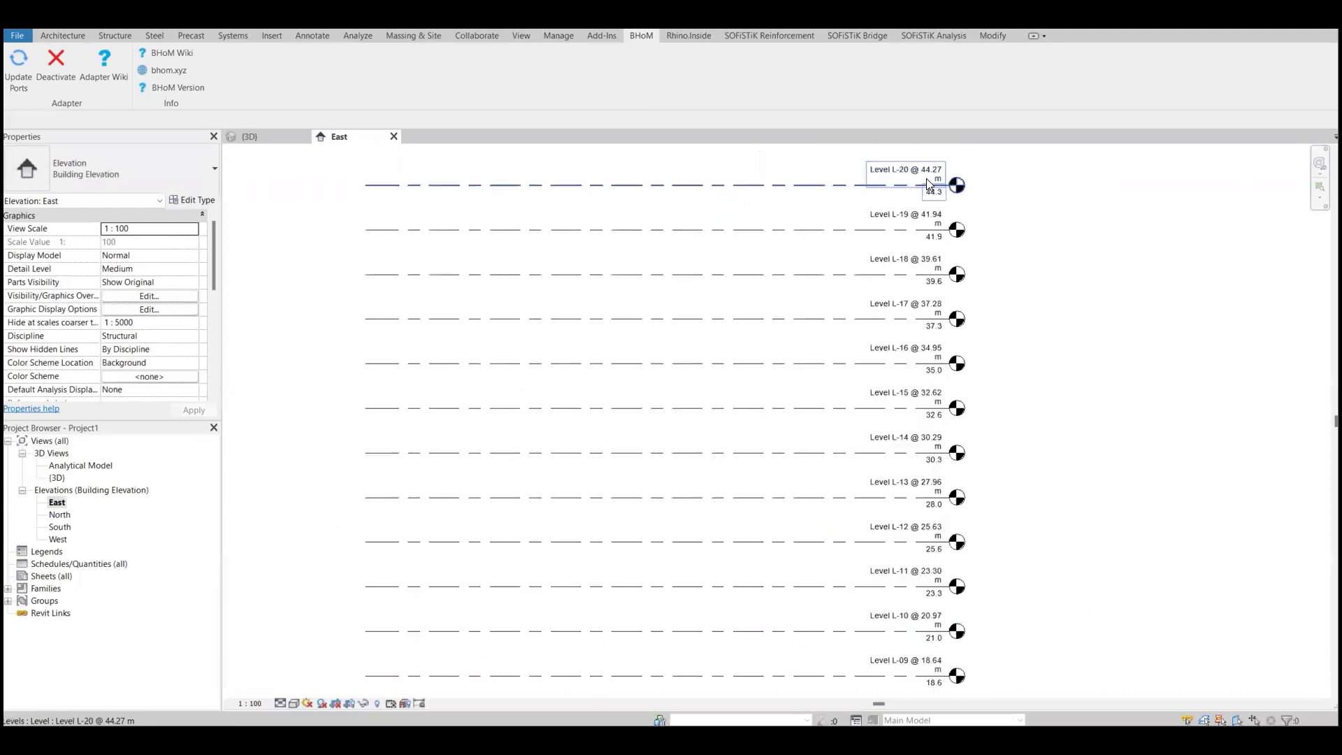
scroll(916, 518, "up", 2)
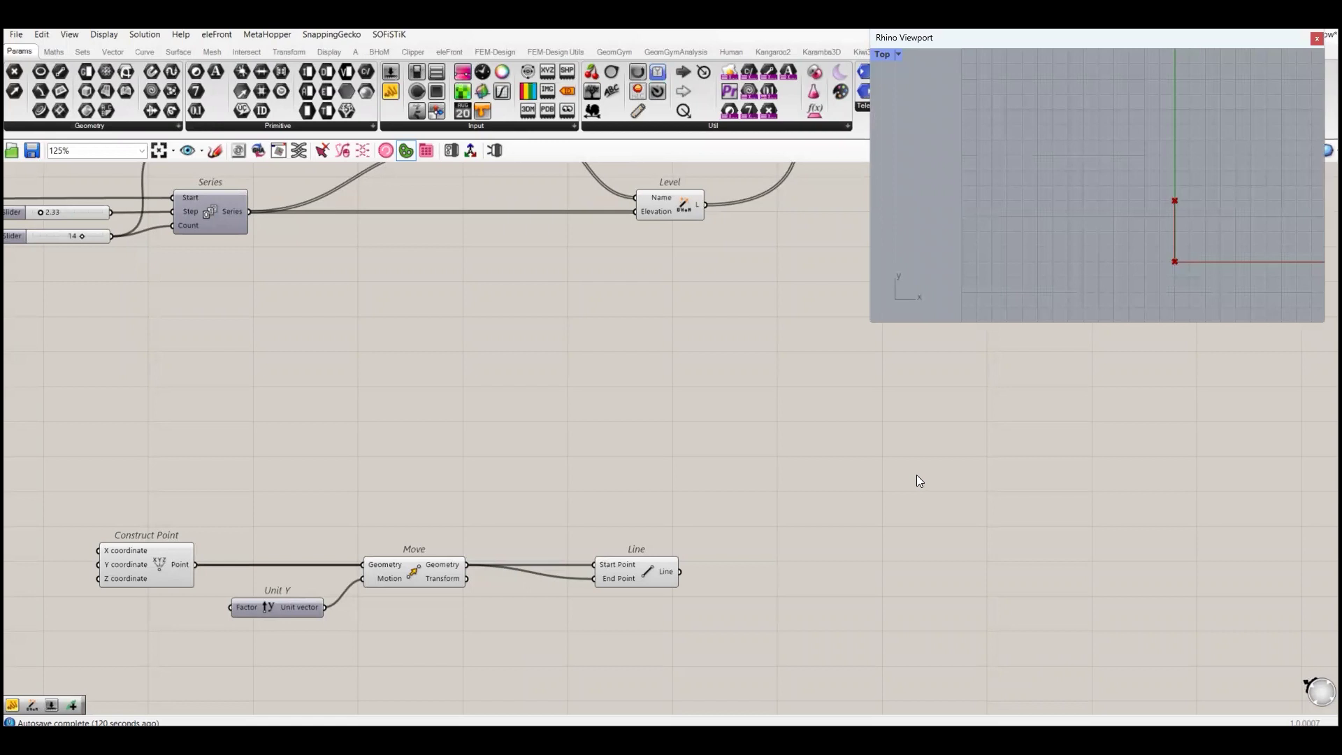
scroll(917, 481, "down", 3)
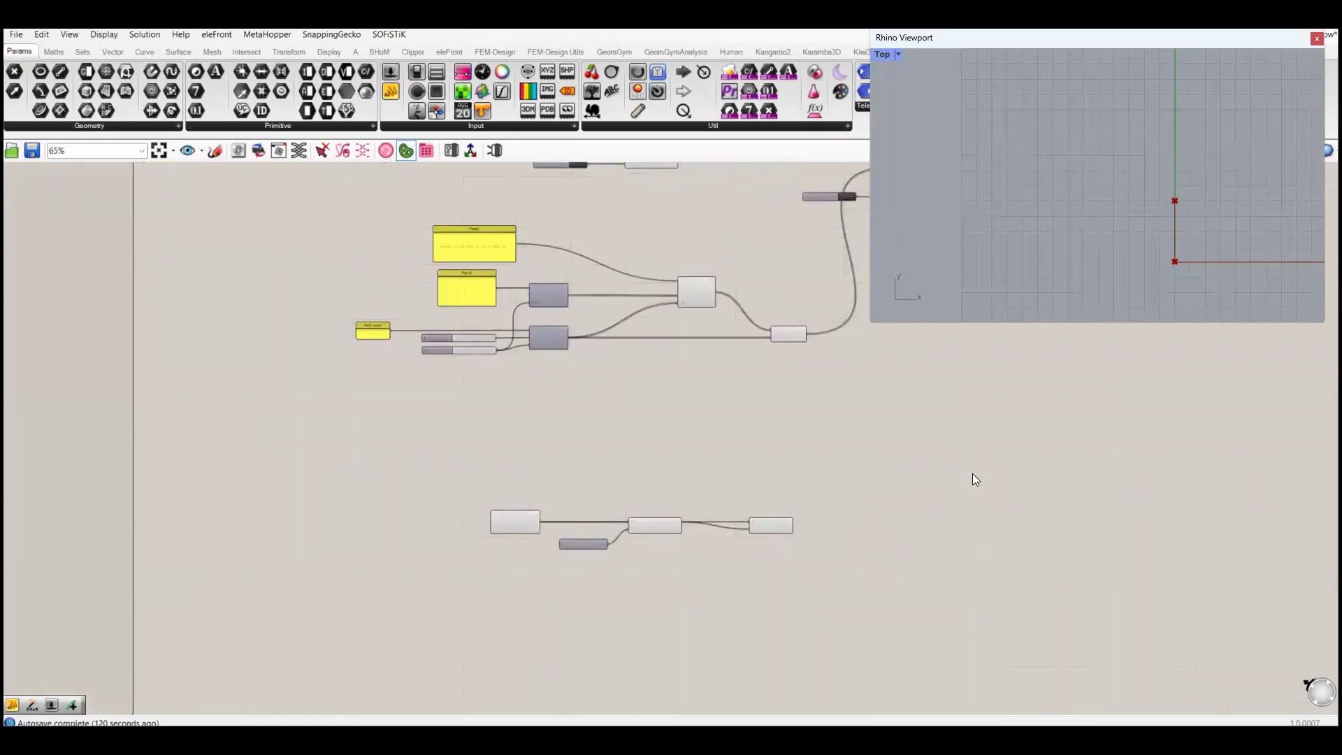
- In Grasshopper, examine the Construct Point, Unit Y, Move and Line components below the level definition, along with the Push component's toggle
right_click_drag(972, 476, 789, 527)
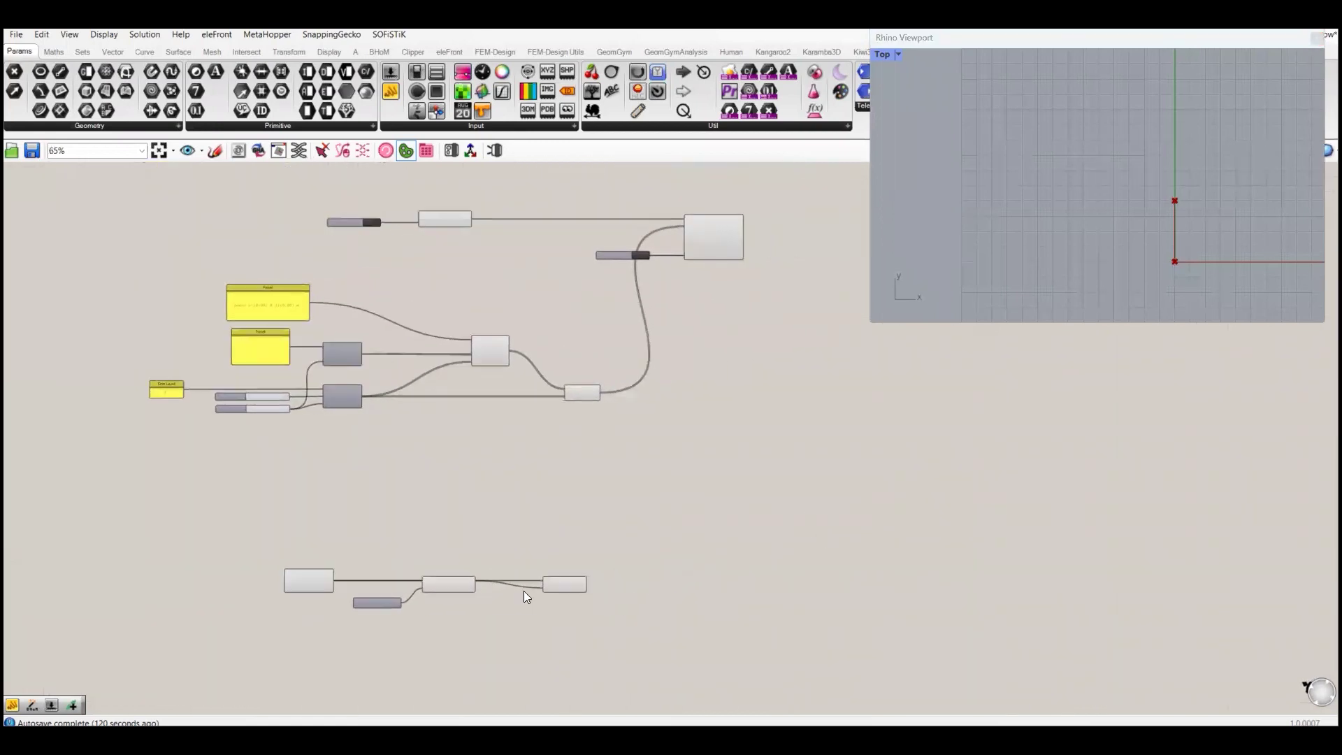
scroll(531, 594, "up", 3)
scroll(392, 612, "up", 1)
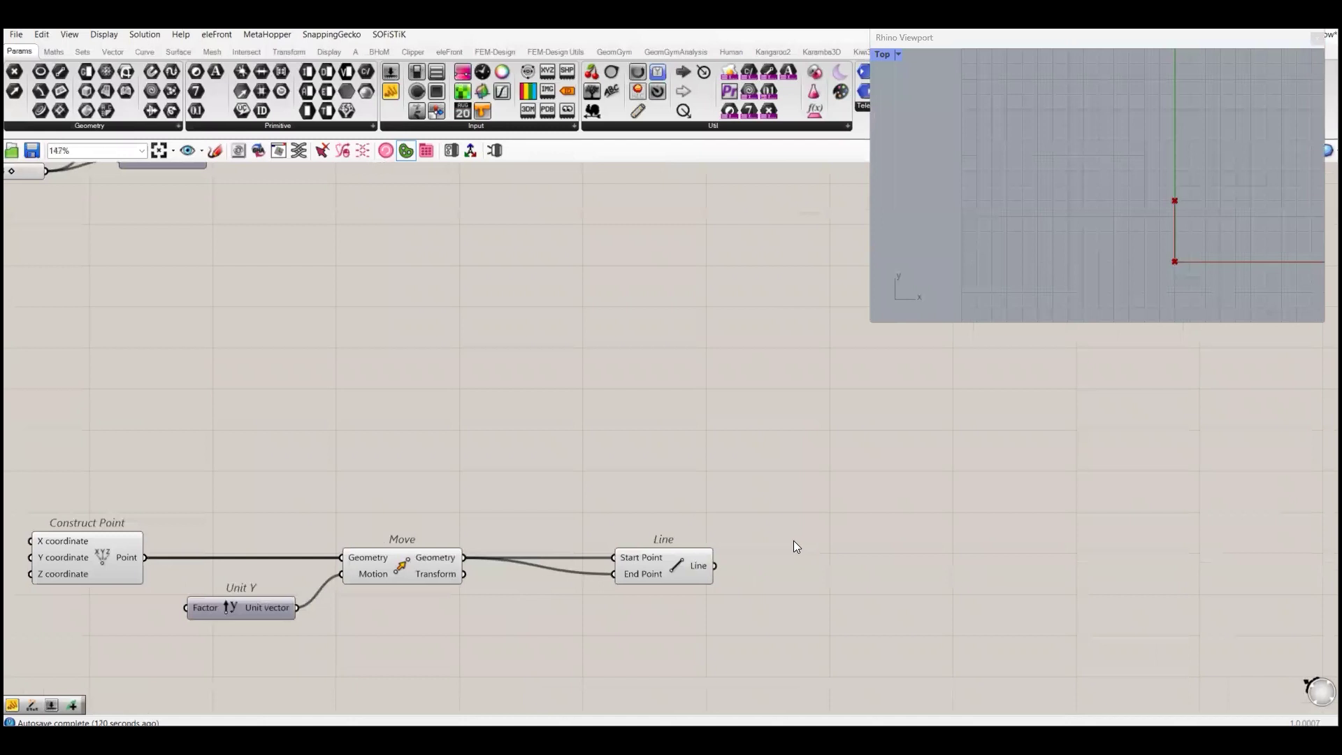
right_click_drag(809, 542, 689, 566)
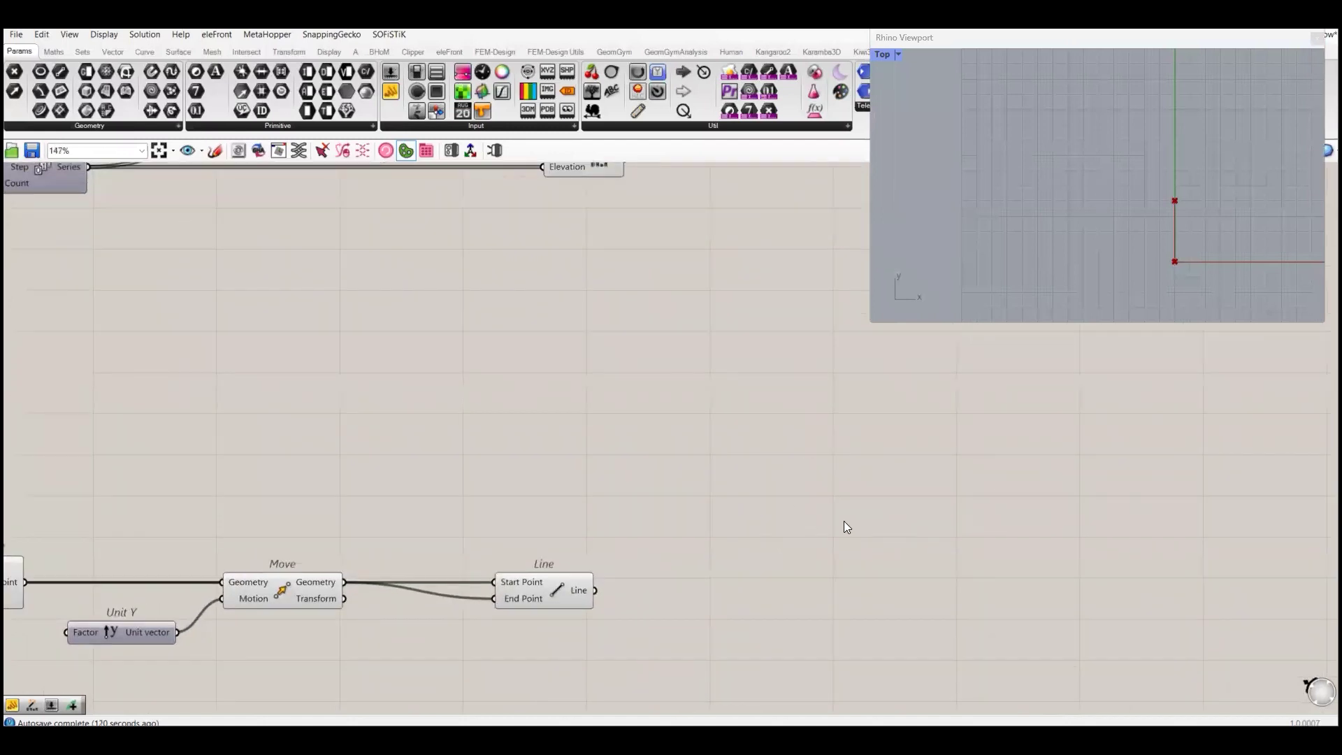
scroll(844, 527, "down", 3)
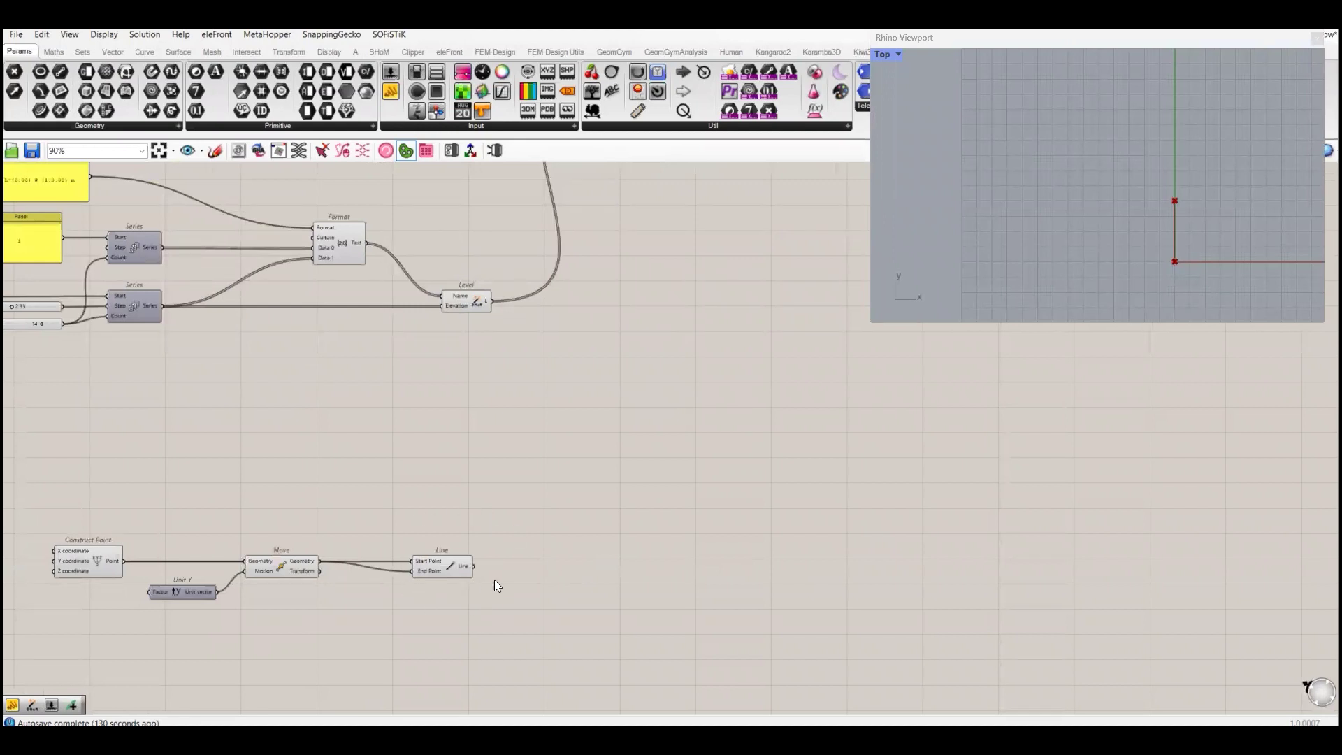
scroll(526, 536, "down", 2)
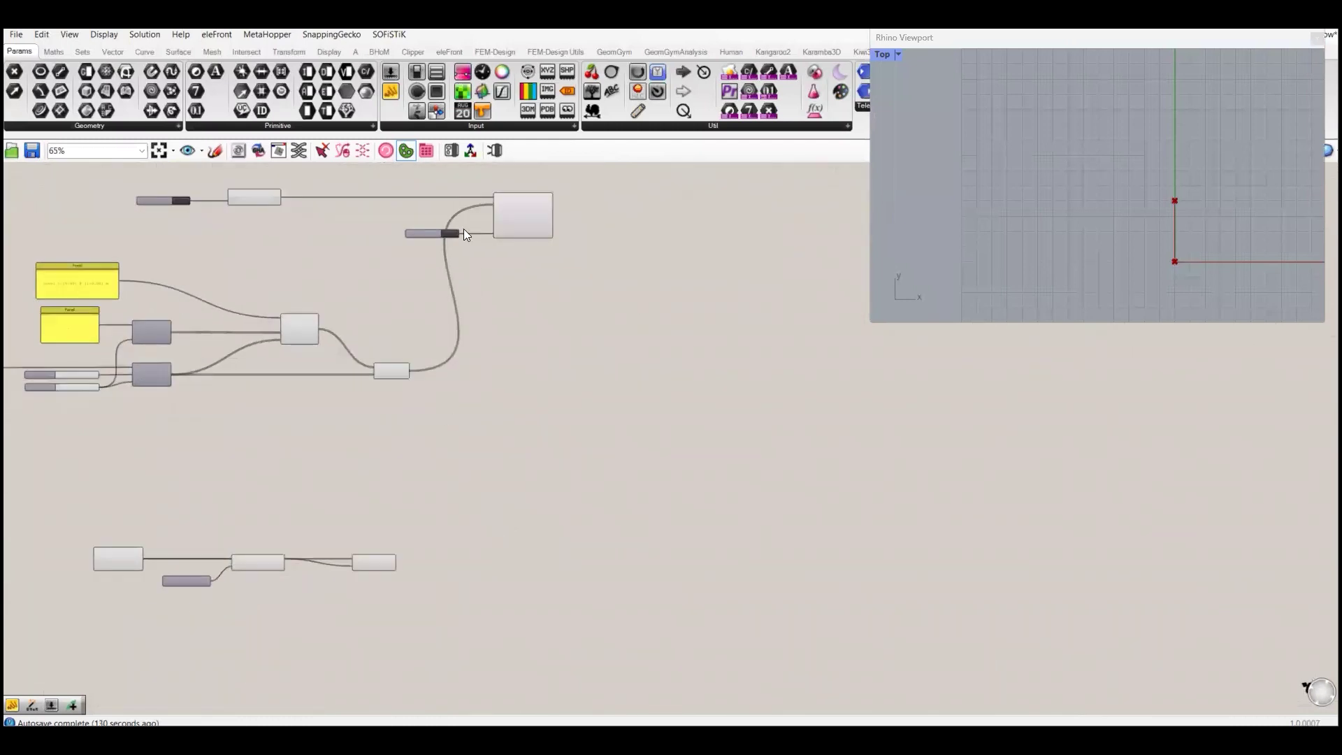
scroll(456, 234, "up", 2)
left_click(446, 233)
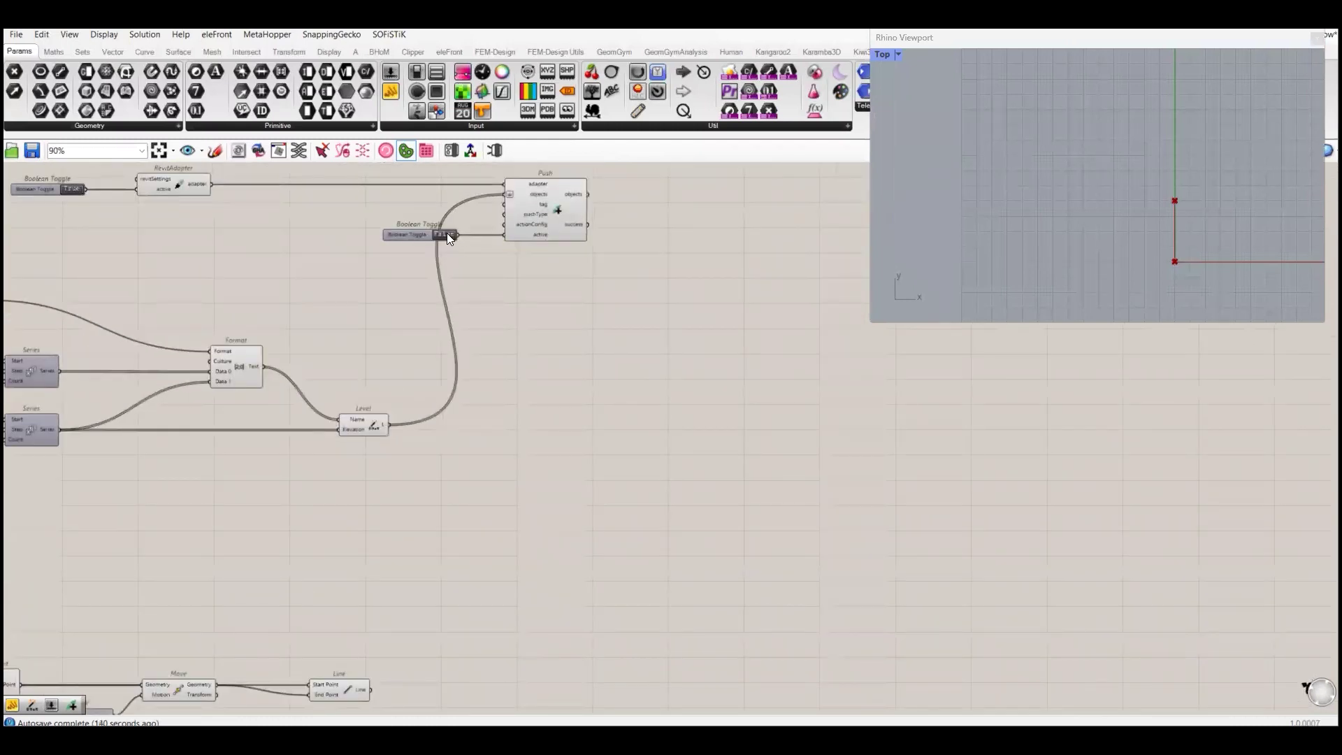
right_click_drag(570, 424, 592, 348)
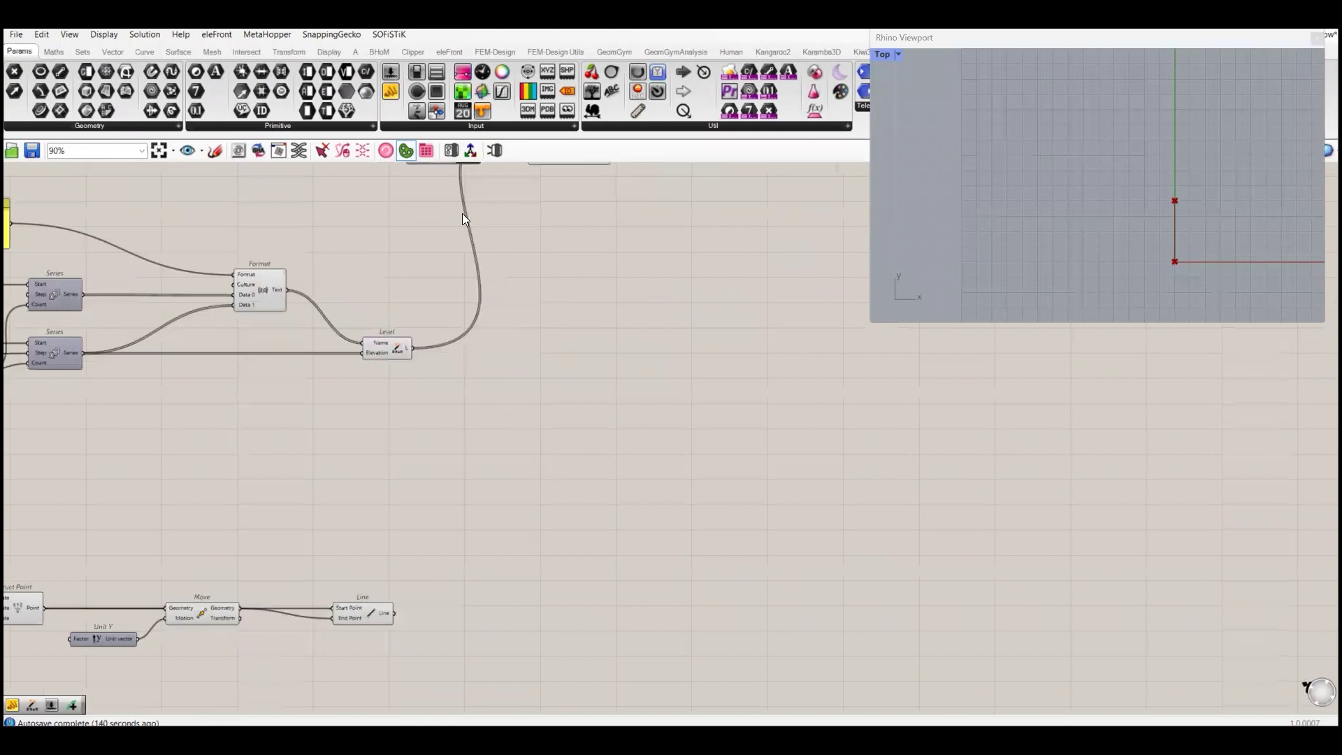
- Add a BHoM CreateObject component below the Level component and set it to the Spatial SettingOut constructor Grid(ICurve curve, String name)
left_click(381, 52)
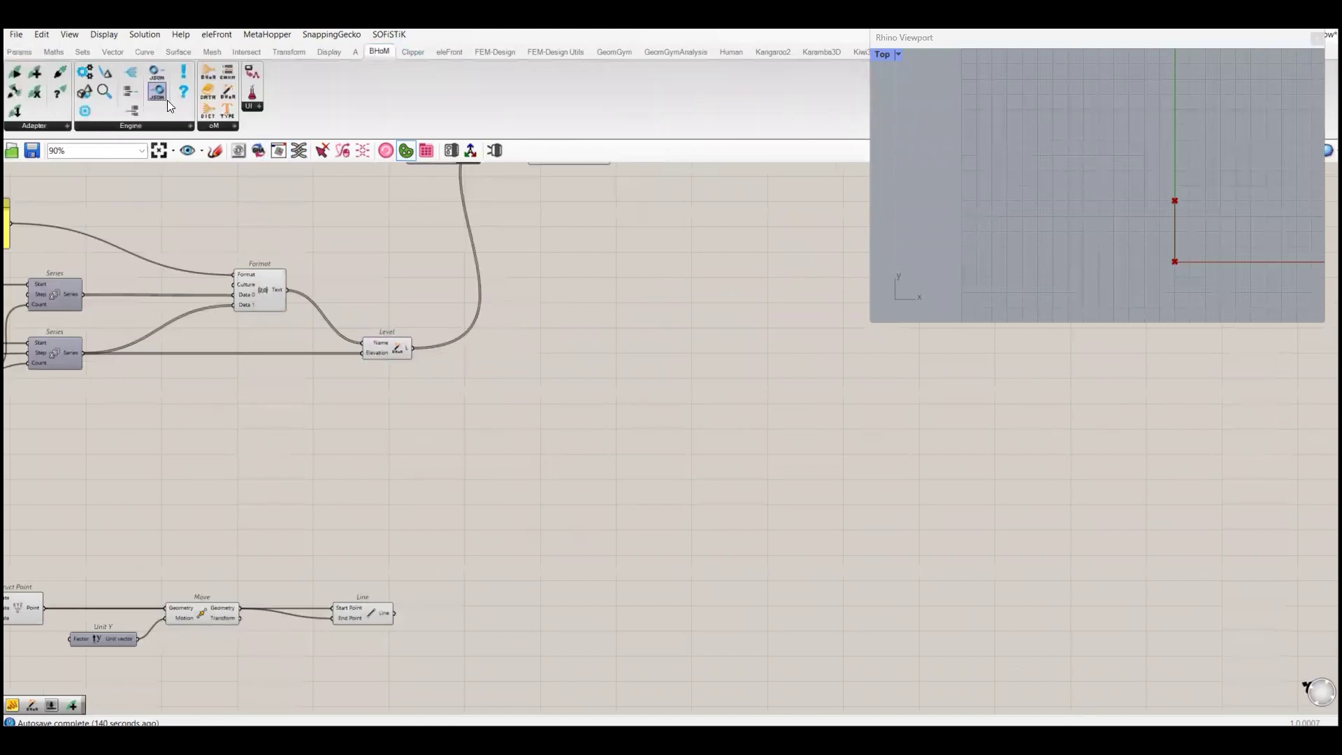
left_click_drag(224, 92, 376, 438)
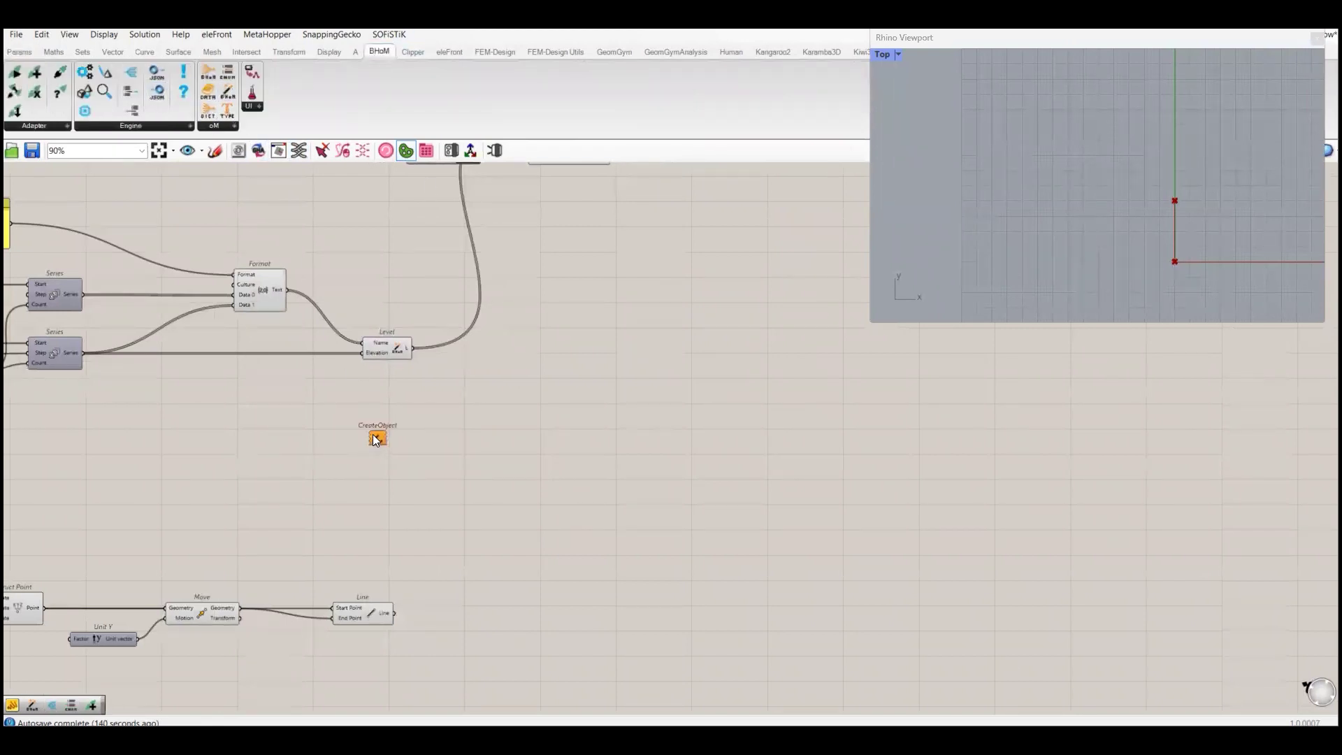
right_click(375, 439)
mouse_move(427, 505)
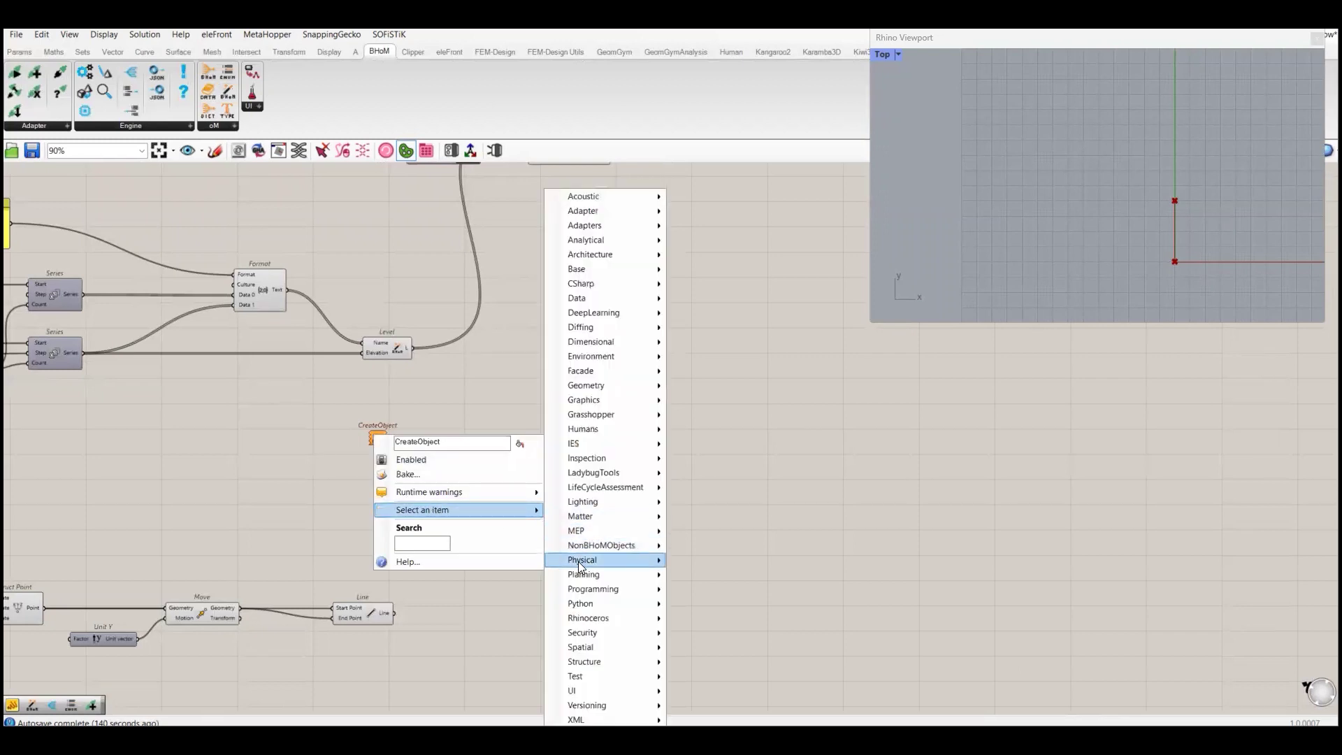
mouse_move(601, 646)
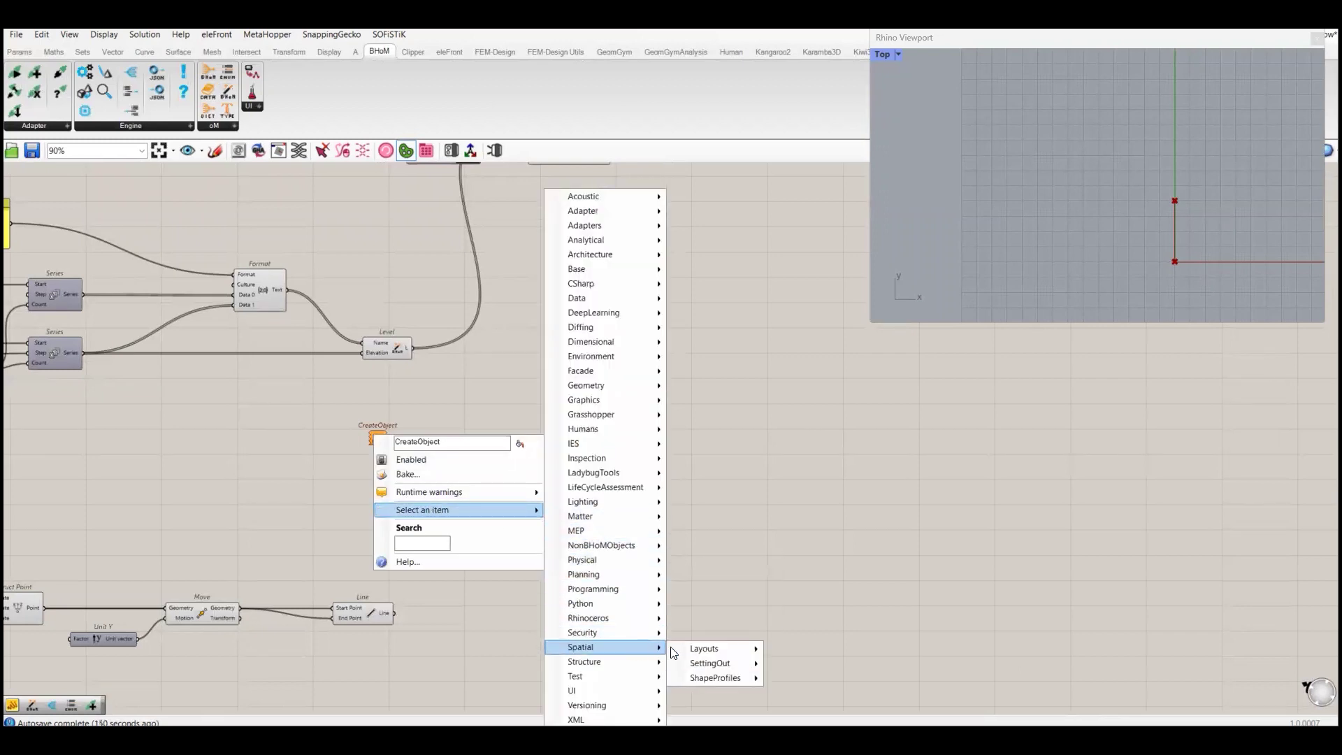
mouse_move(715, 661)
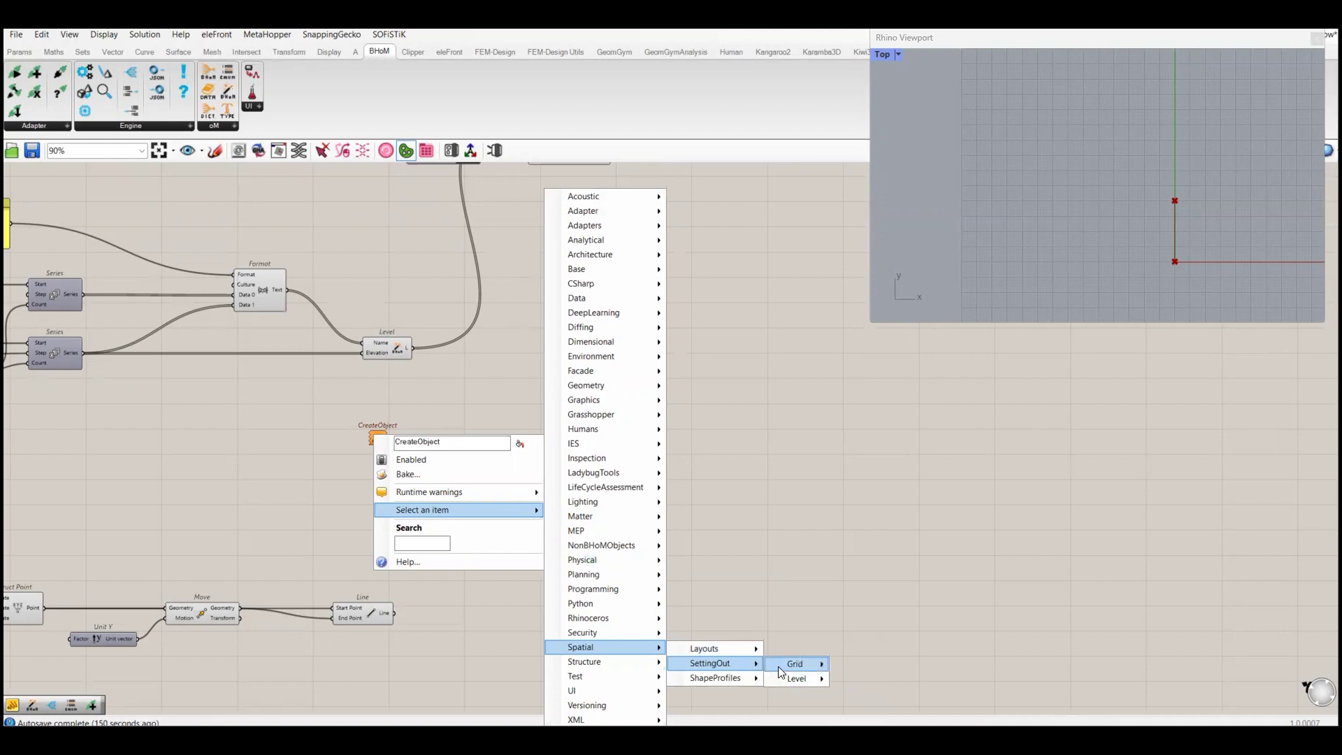
mouse_move(784, 669)
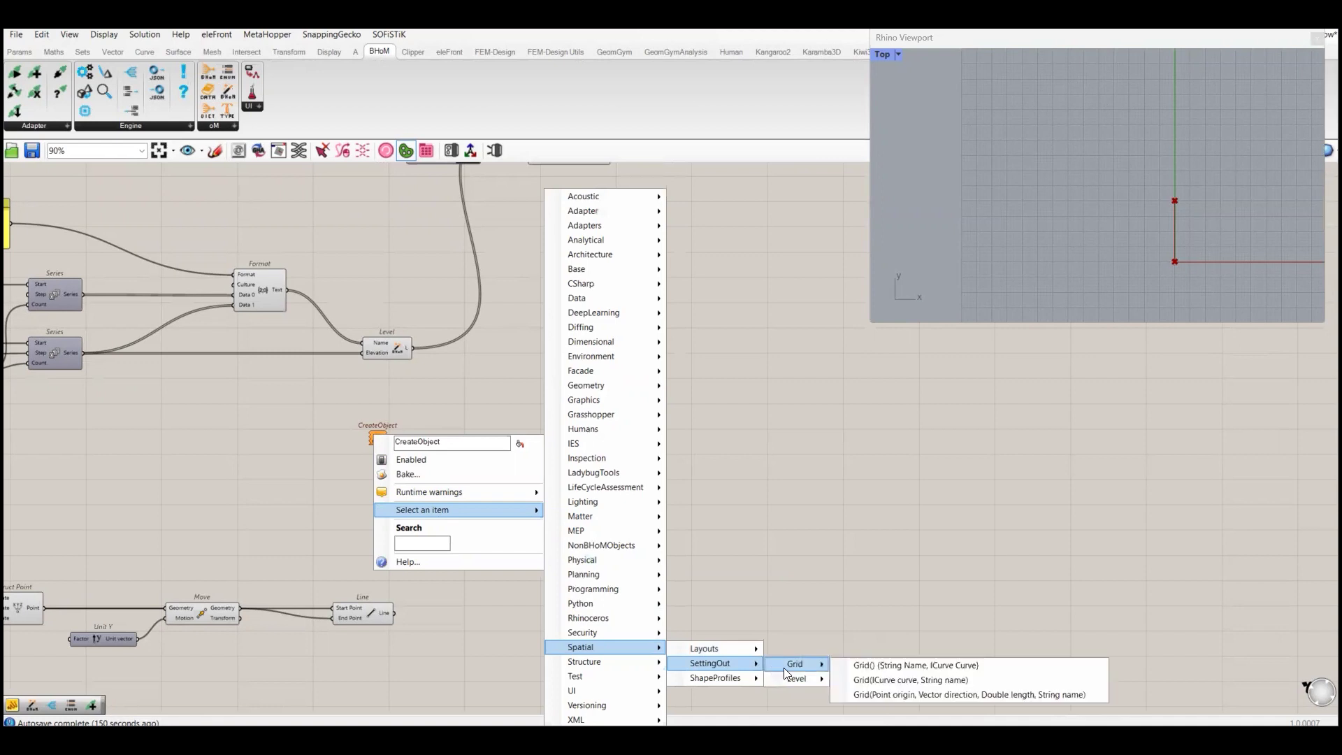
left_click(892, 679)
- Place the Grid component above and beyond the Line component, and connect the Line output to its curve input
scroll(613, 426, "up", 4)
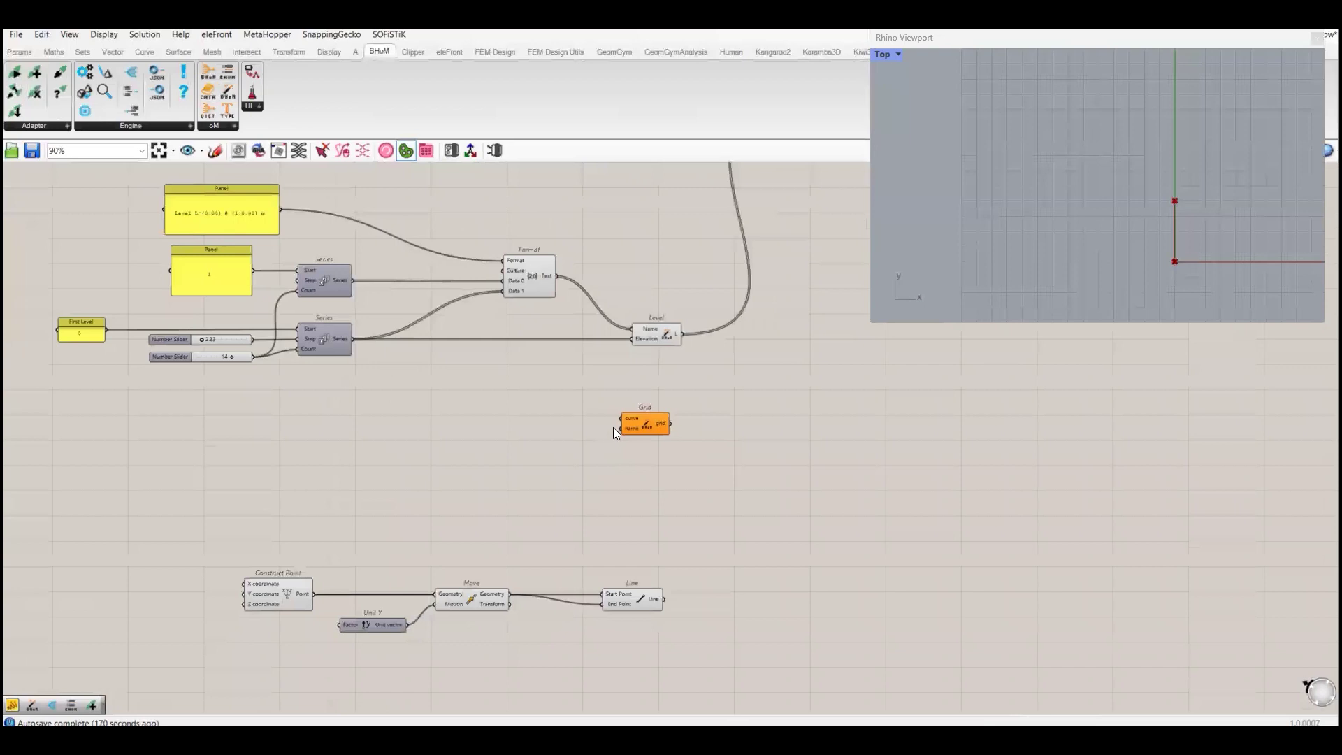
scroll(654, 421, "up", 2)
left_click_drag(655, 422, 825, 492)
scroll(820, 490, "down", 4)
right_click_drag(821, 489, 754, 471)
scroll(707, 454, "up", 1)
scroll(707, 454, "up", 3)
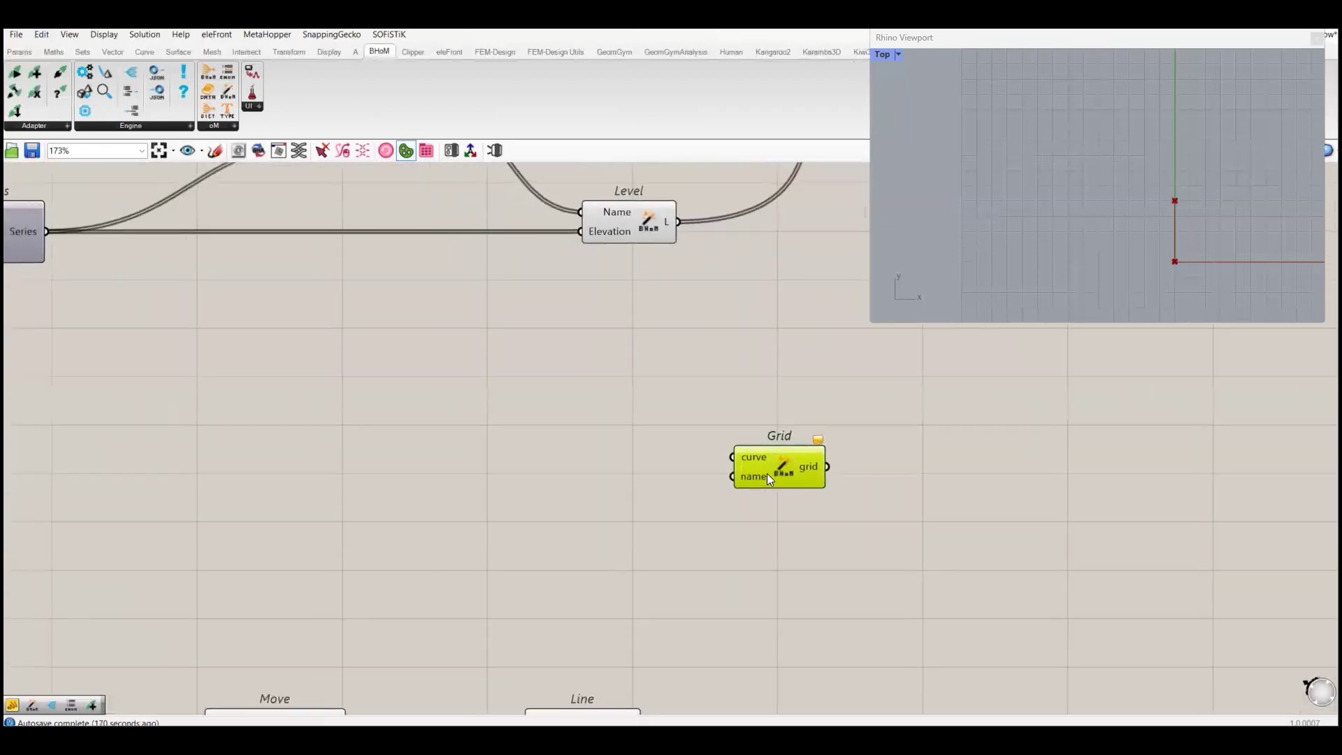
right_click_drag(745, 534, 648, 442)
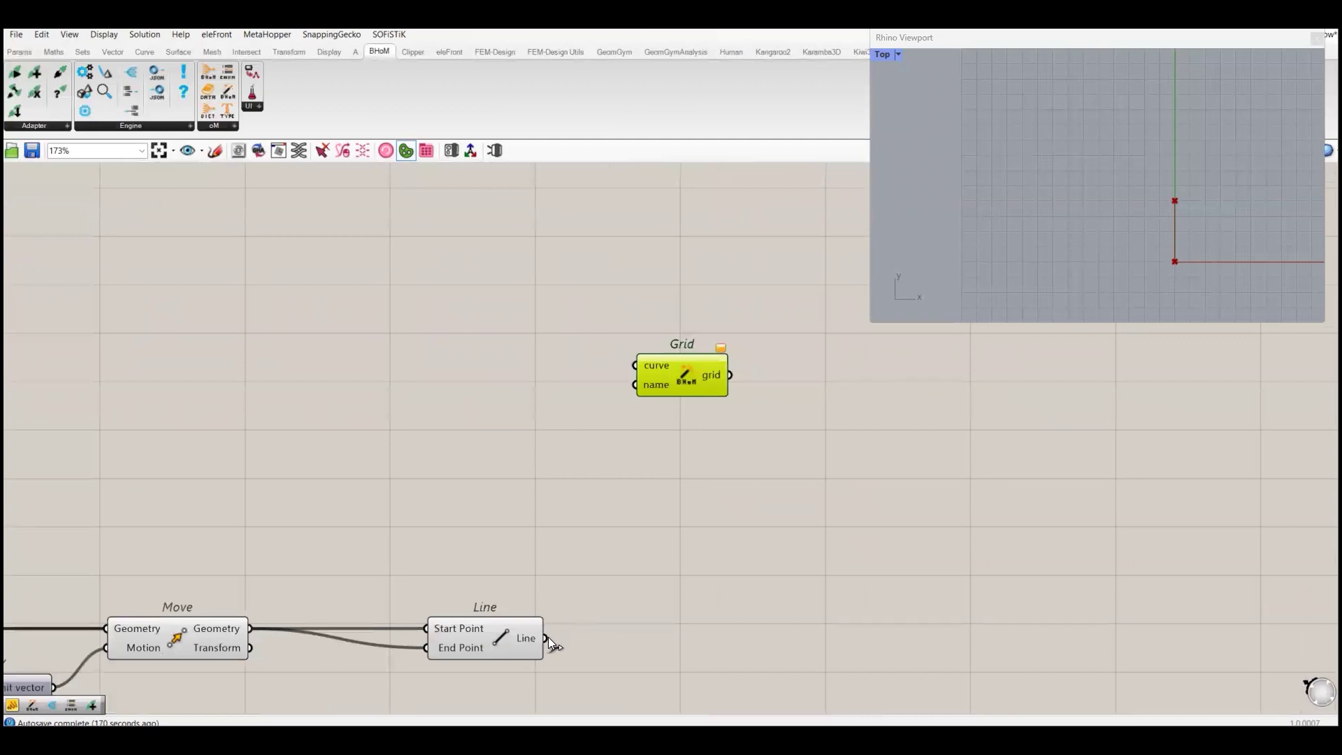
left_click_drag(548, 636, 632, 367)
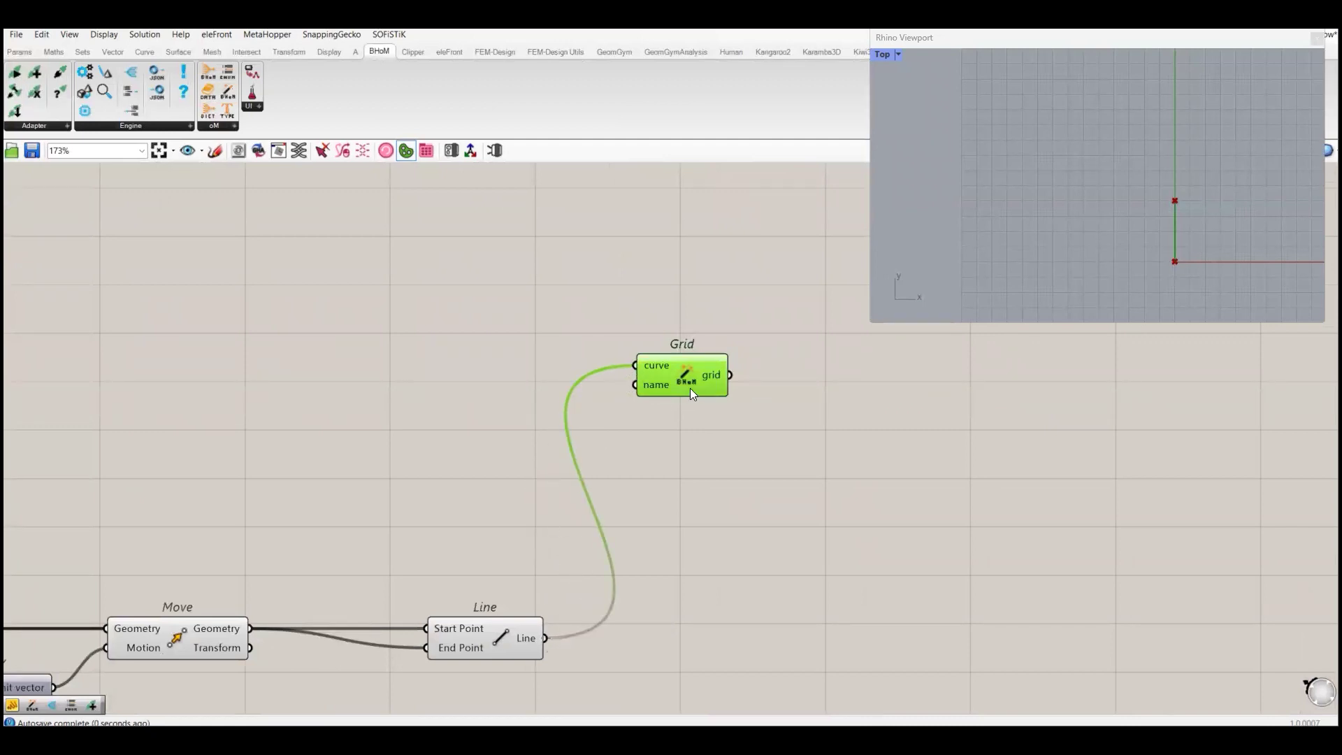
- Create a panel containing 100 beside the Grid component and connect it to the Grid's name input
right_click_drag(464, 406, 485, 422)
double_click(485, 422)
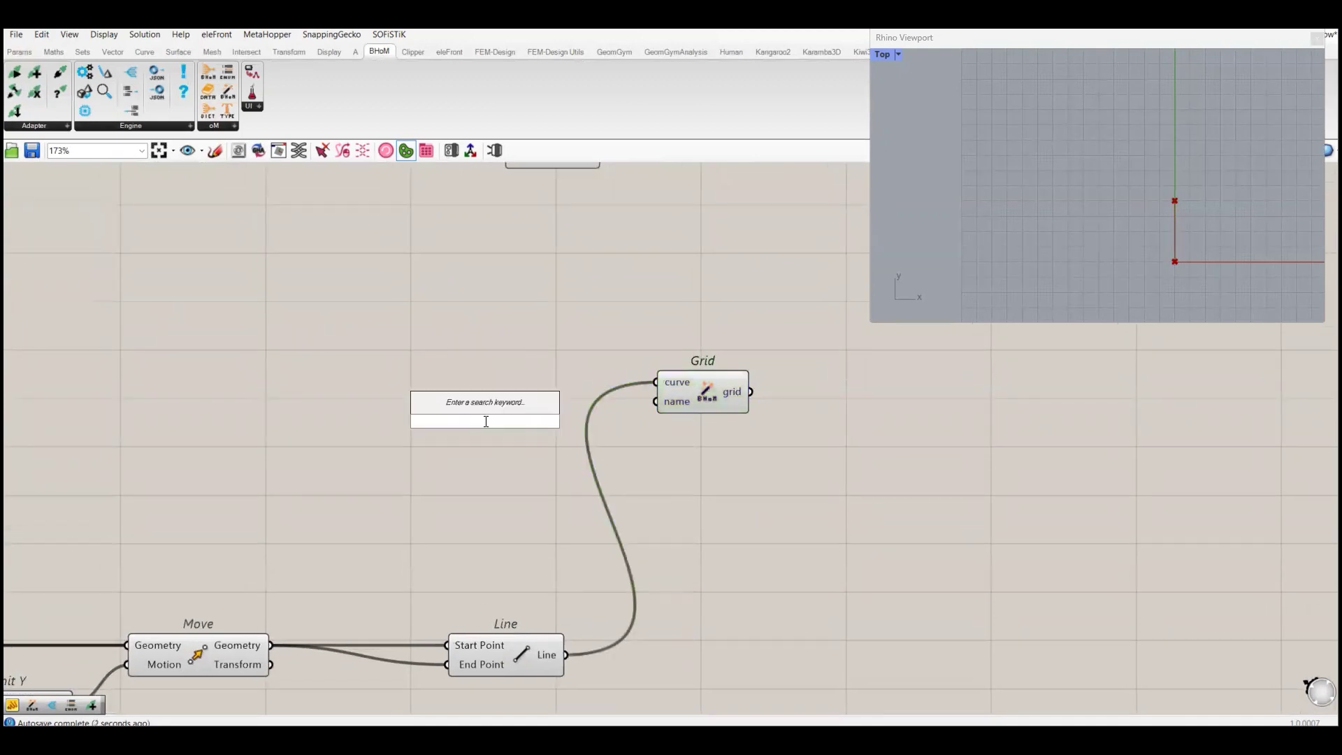
type("\"1")
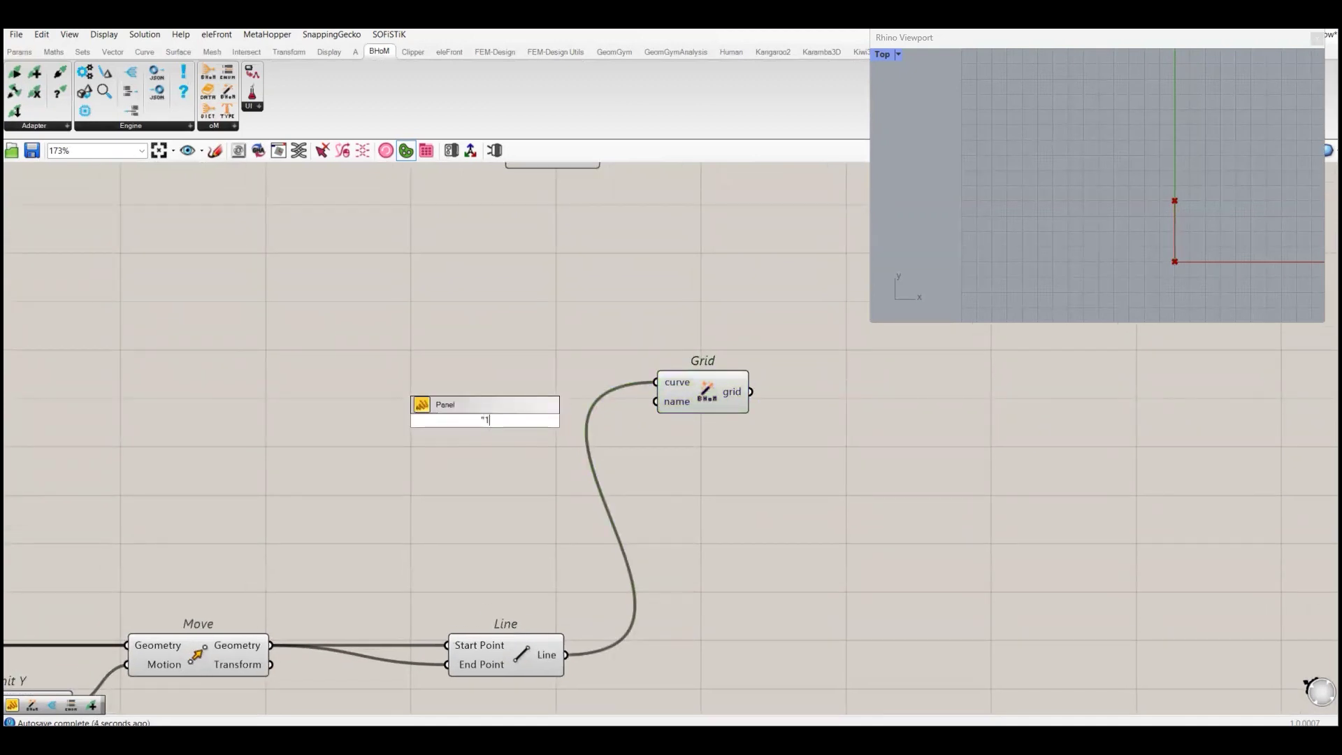
type("00")
key("Return")
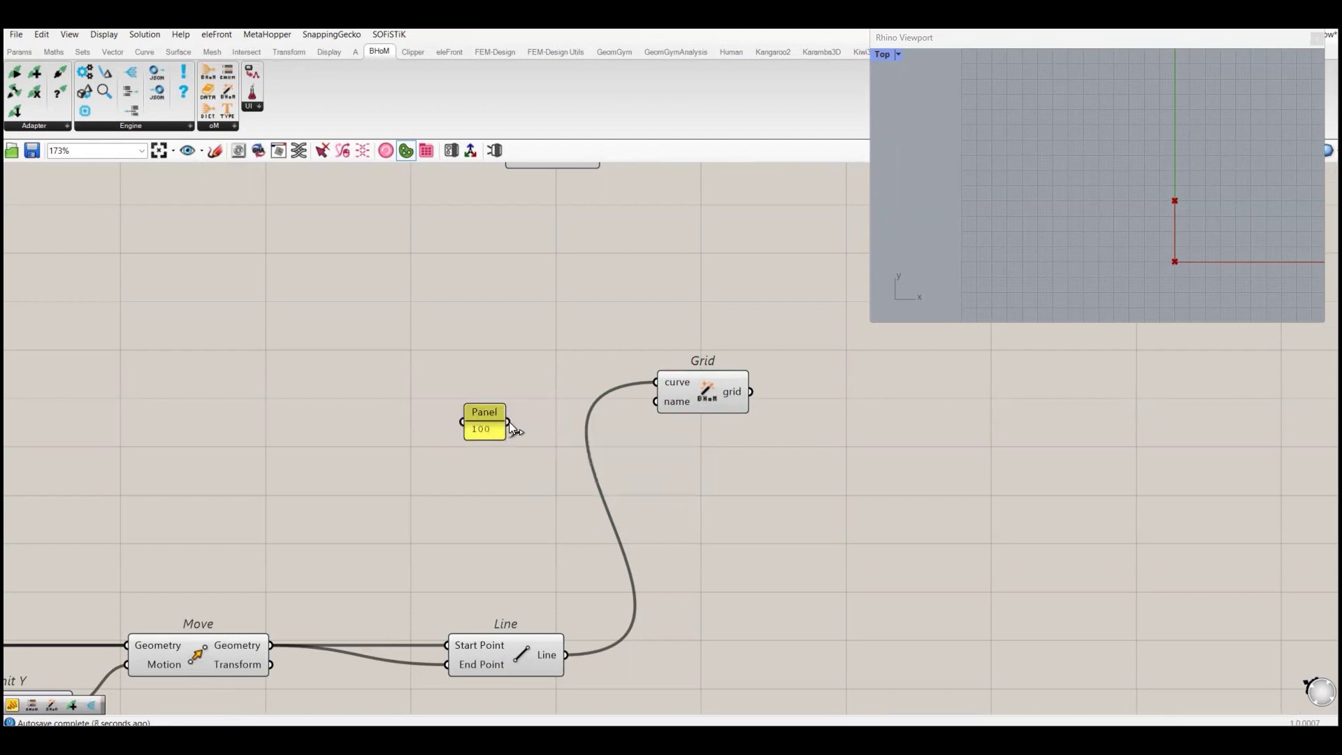
left_click_drag(508, 422, 655, 402)
- Connect the Grid output to the Push component's objects input, keeping the existing Level connection
scroll(656, 442, "down", 5)
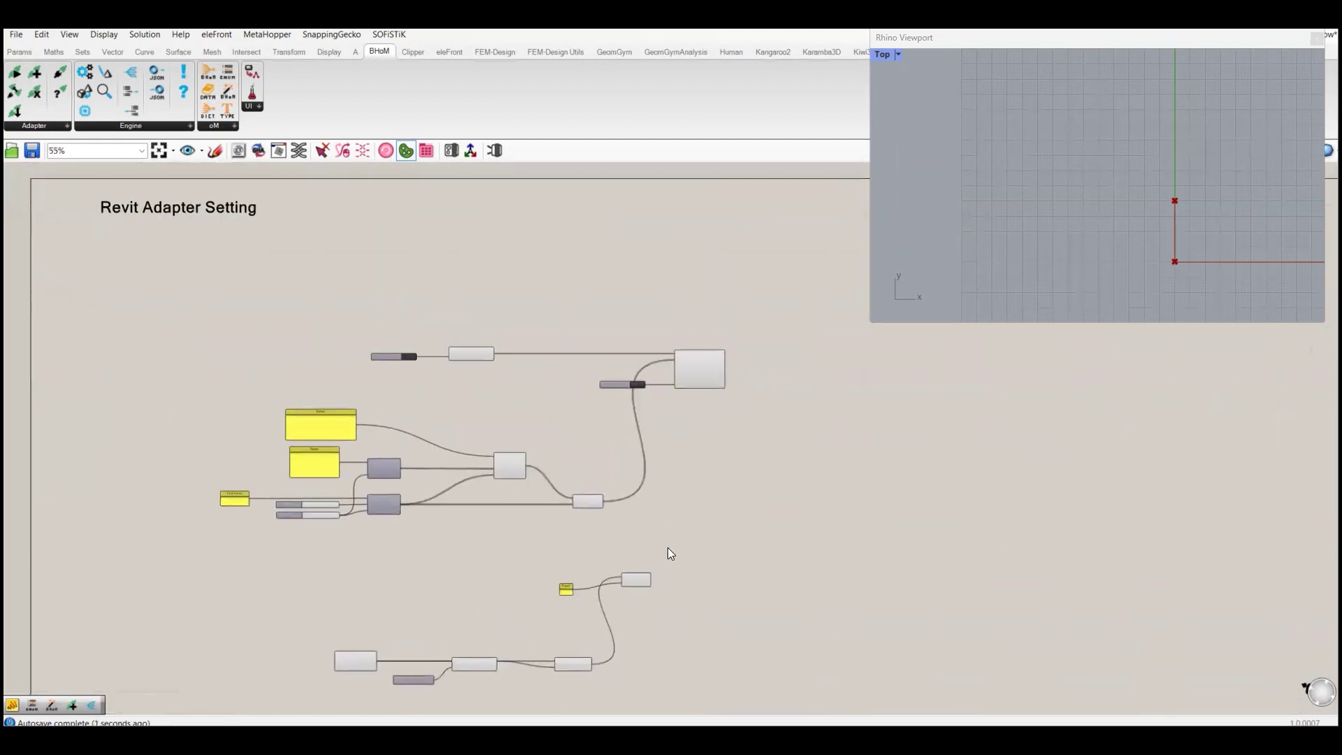
scroll(668, 548, "up", 3)
left_click_drag(638, 567, 682, 202)
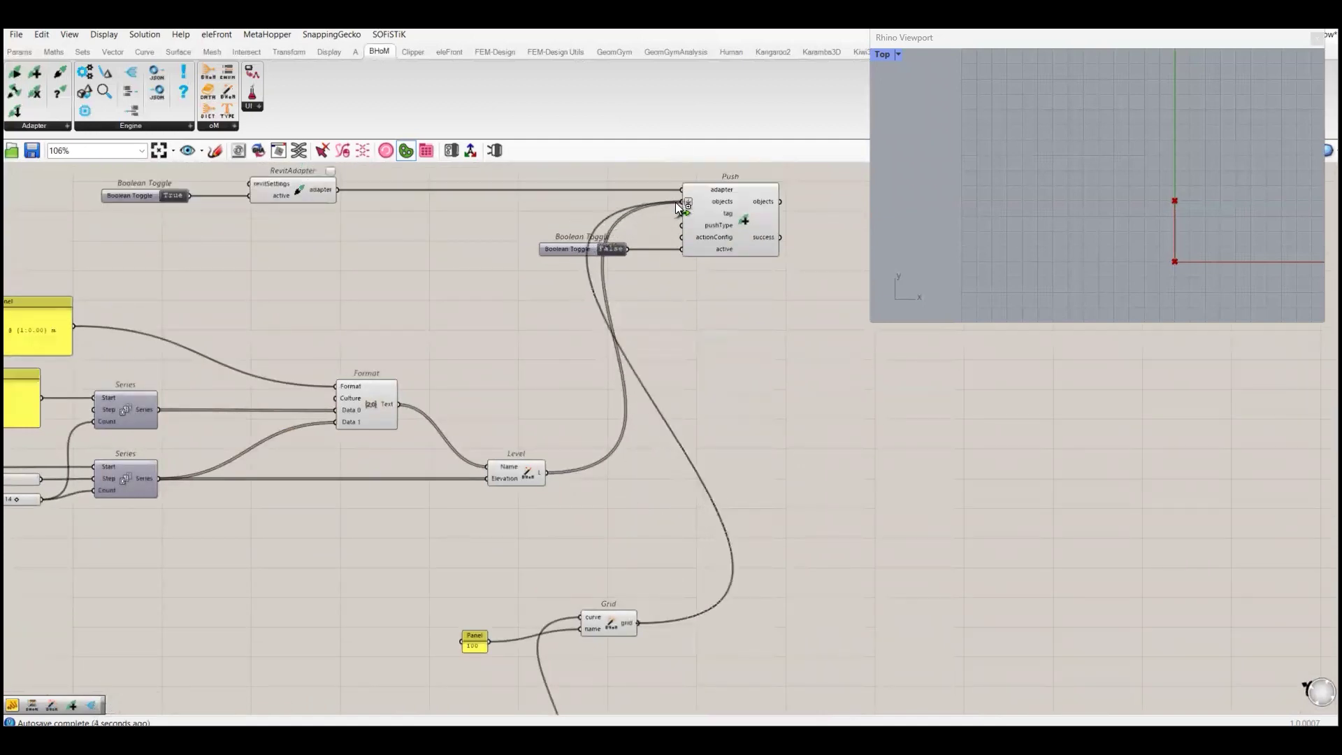
- Activate the Push component to push the levels and the grid to Revit, check its runtime message and switch its Boolean Toggle again
double_click(614, 250)
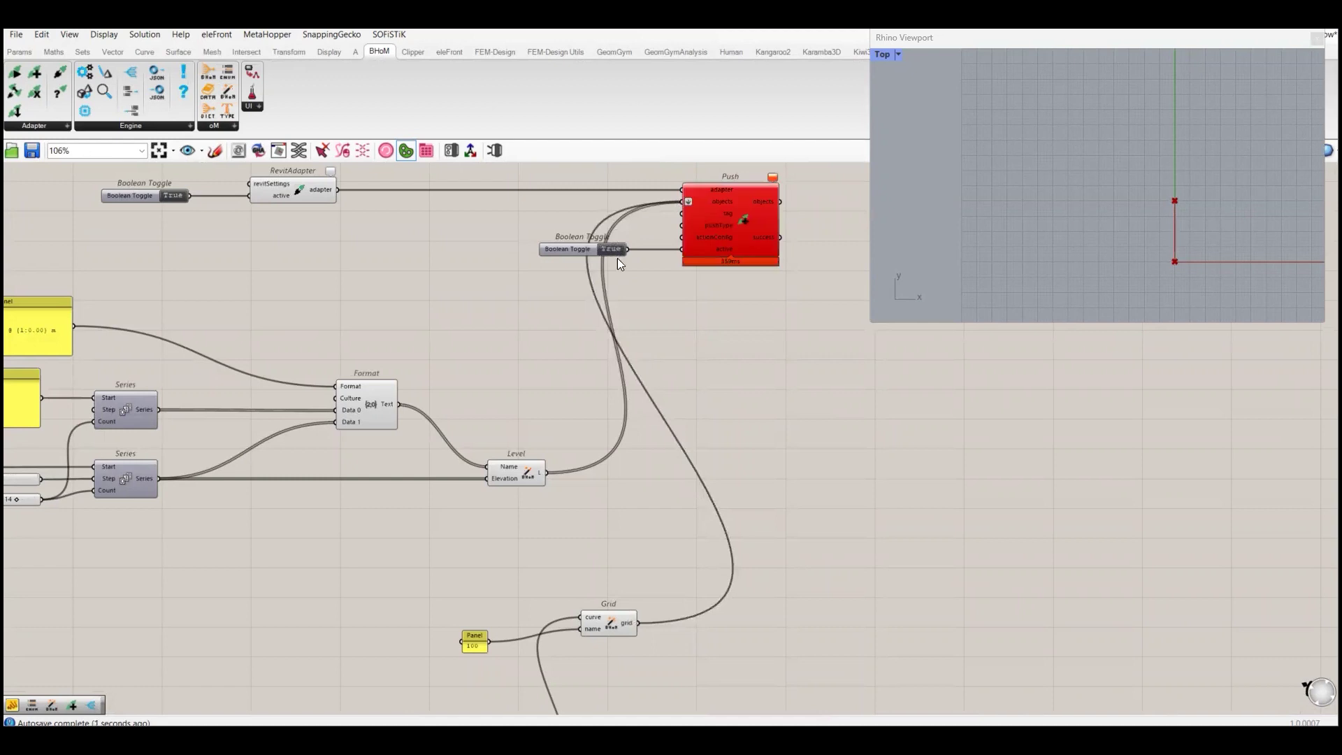
scroll(749, 182, "up", 2)
left_click(774, 182)
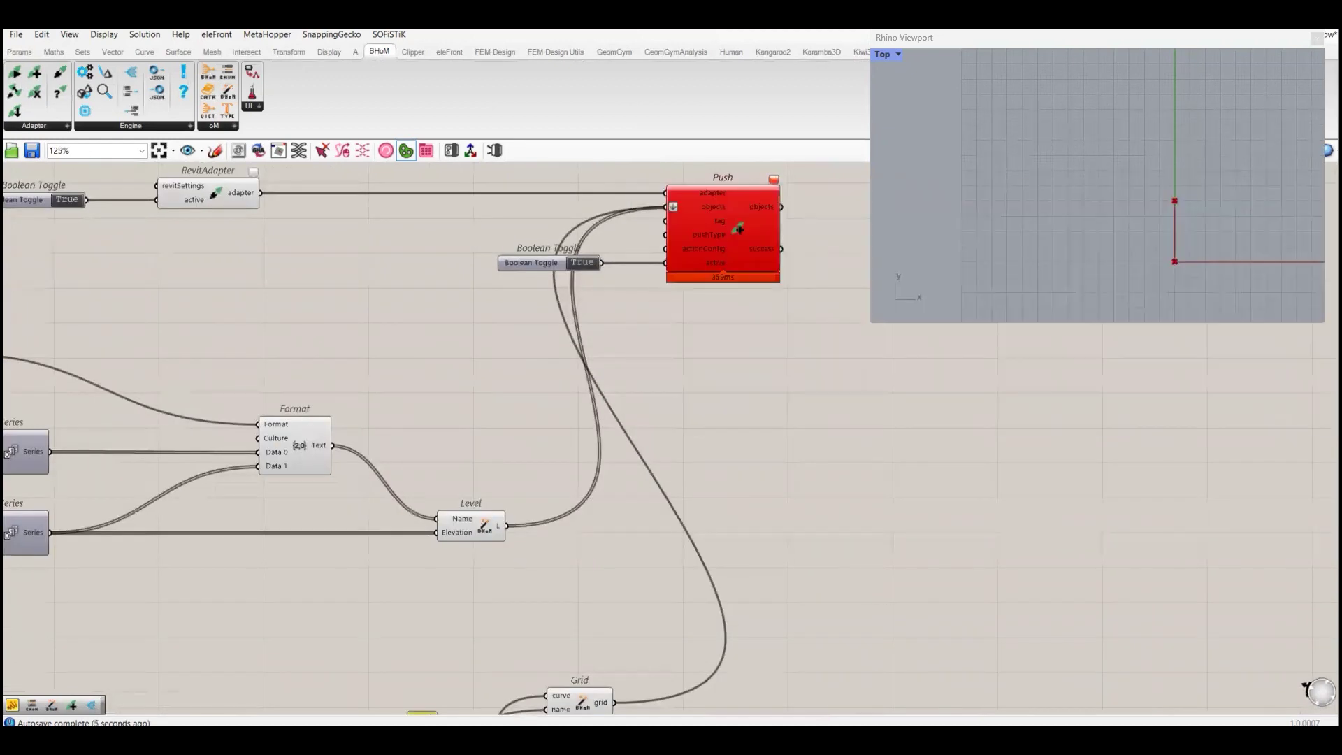
double_click(581, 260)
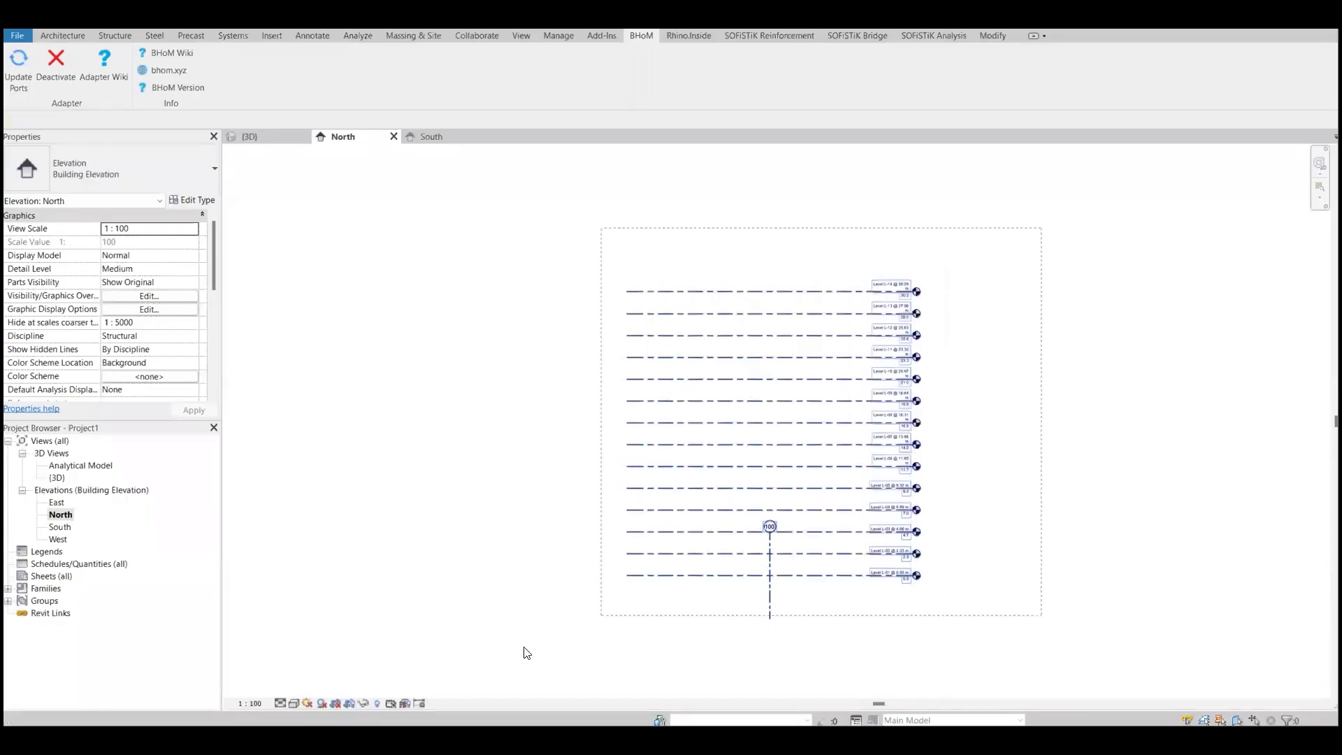
- Delete all levels and the grid from Revit's North elevation, and in Grasshopper set the Push component's Boolean Toggle to True to push them again
left_click_drag(520, 648, 519, 648)
key("Delete")
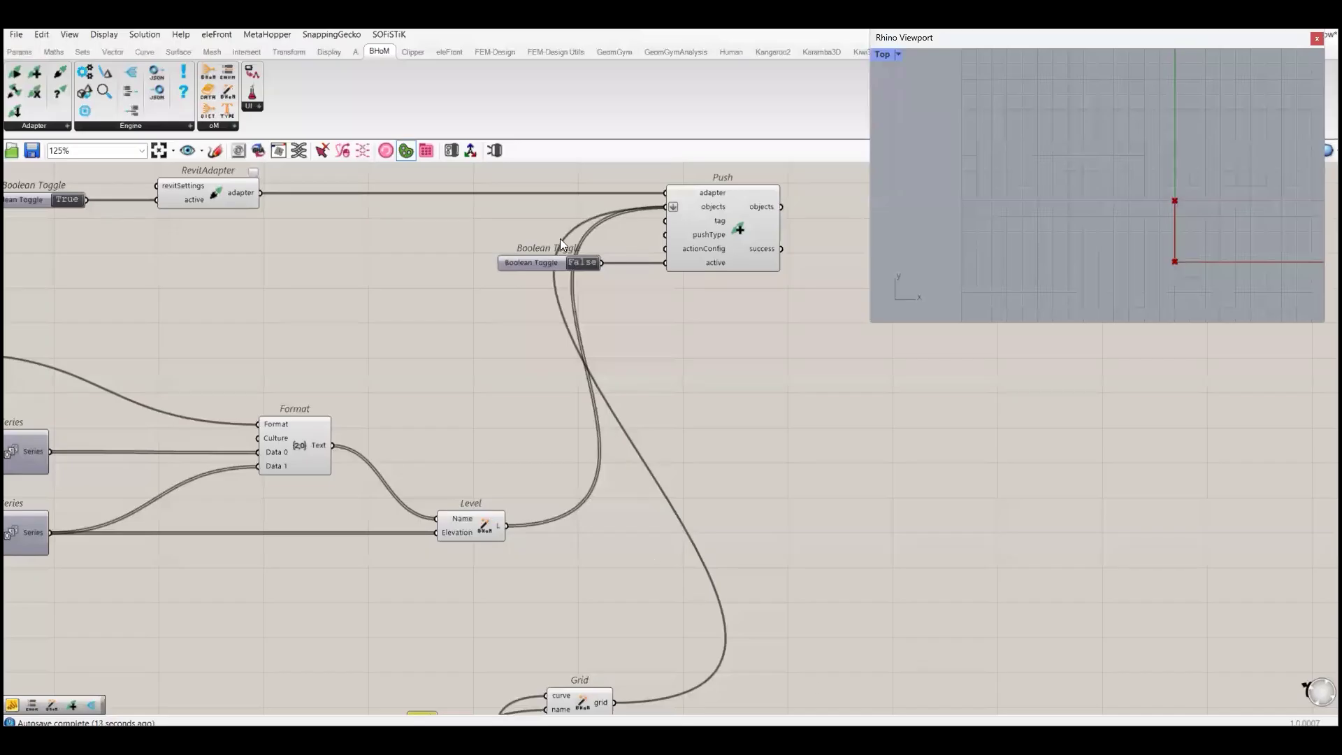
left_click(585, 262)
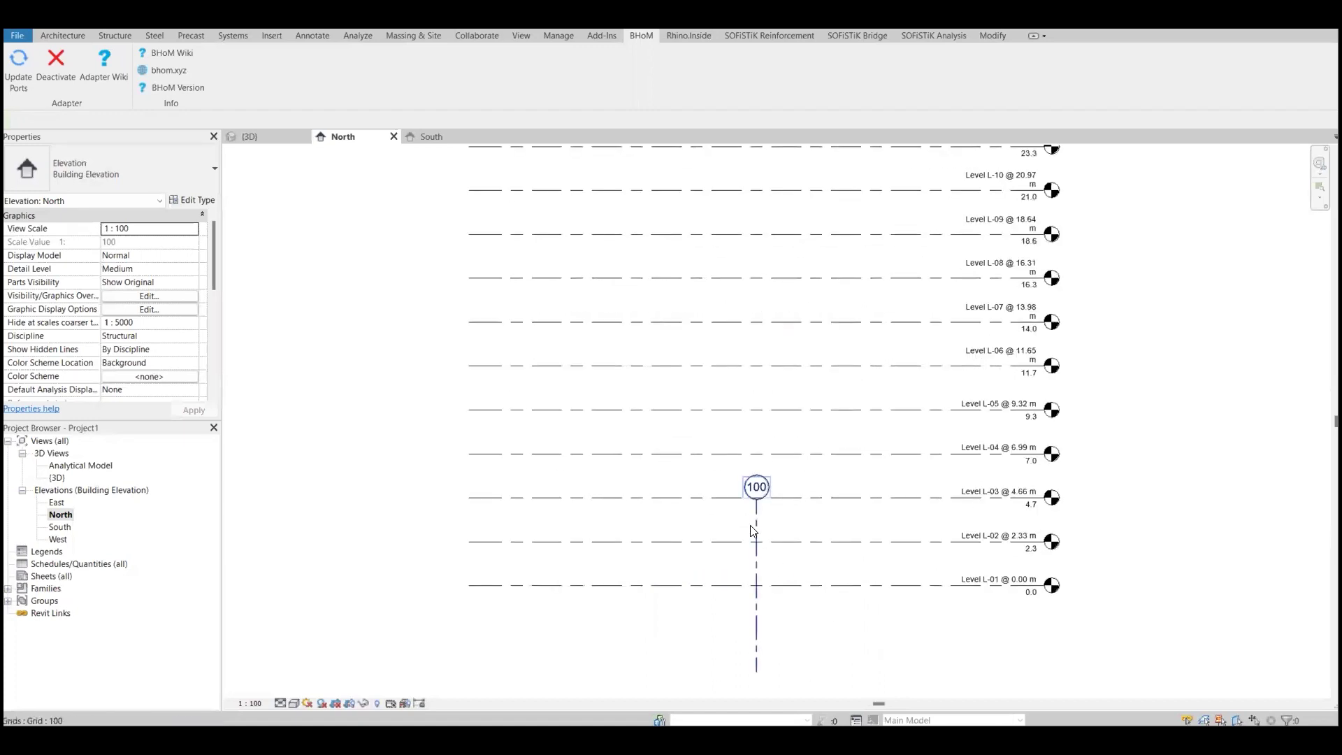
- Extend grid line 100 in Revit's North elevation upward so its bubble sits above the topmost level, and clear the selection
left_click(752, 531)
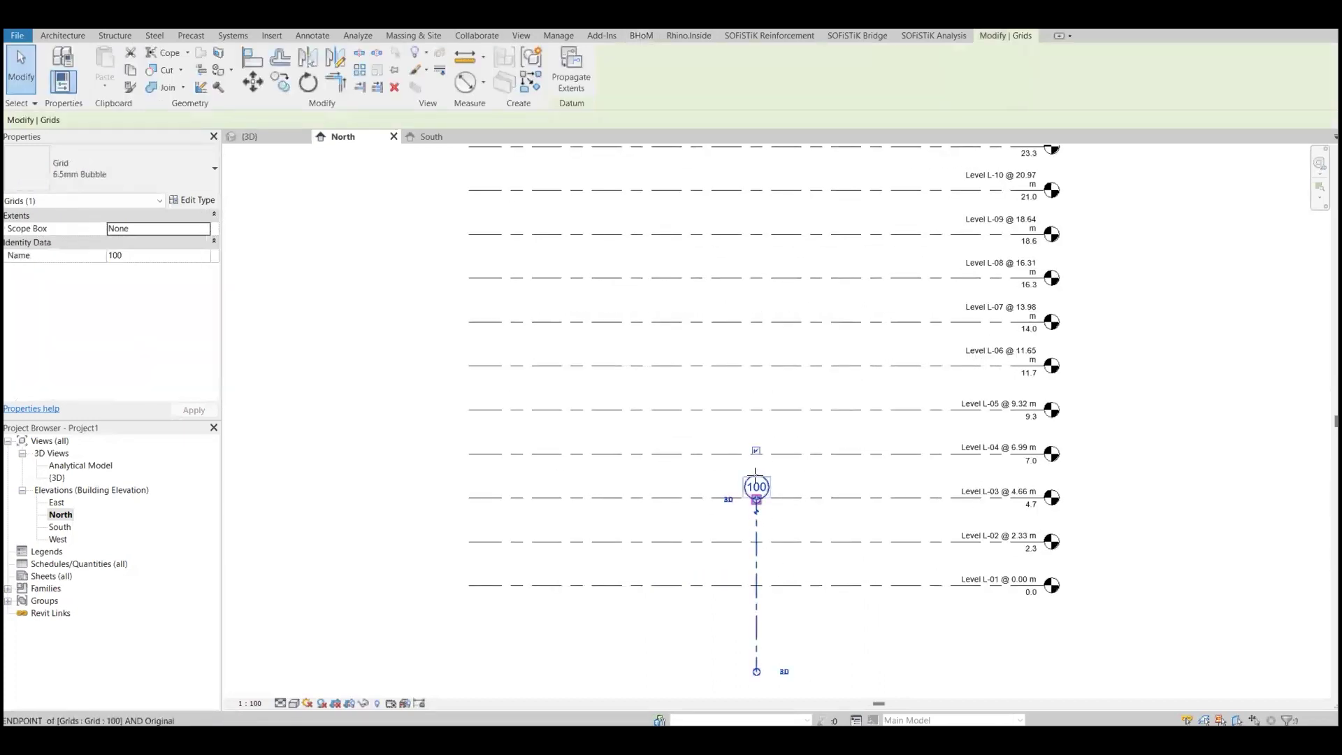
left_click_drag(755, 476, 716, 157)
scroll(712, 246, "down", 2)
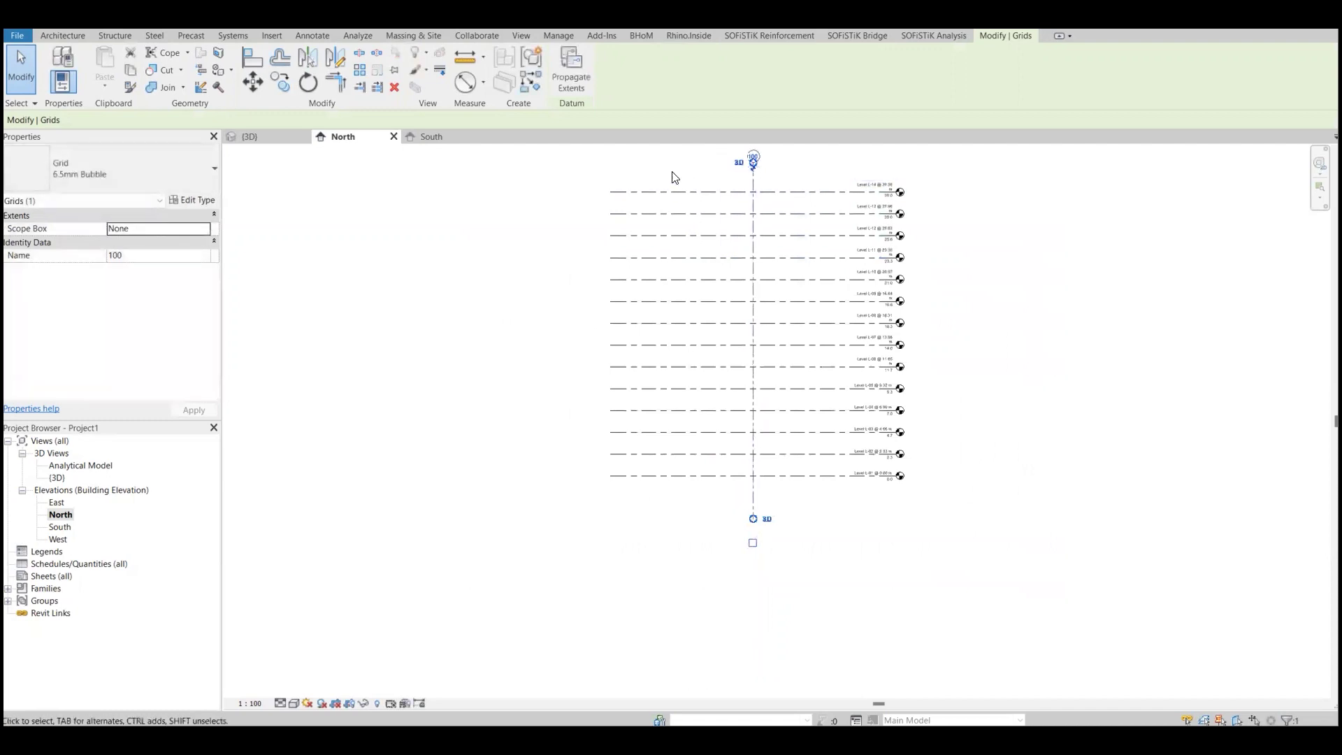
left_click(674, 177)
- Copy grid line 100 a short distance to its left along the top level and end the Copy command
left_click(753, 178)
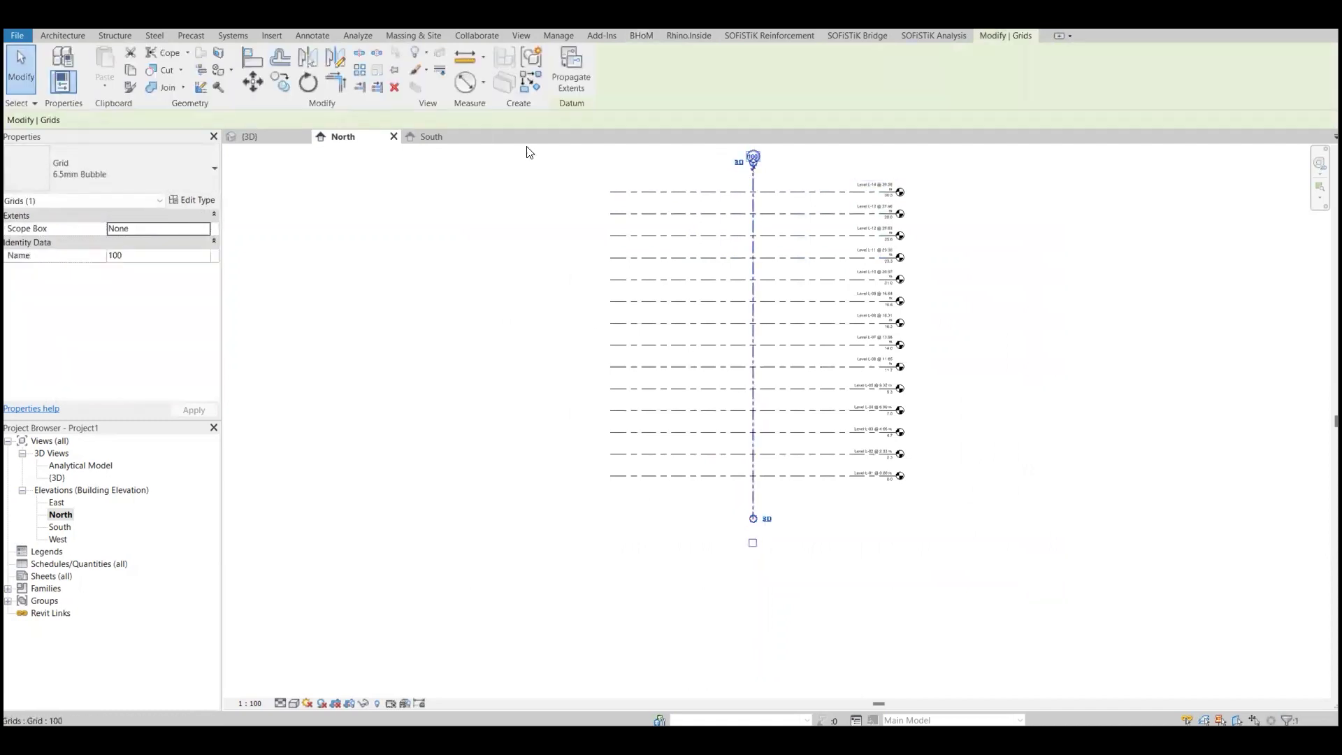
left_click(281, 82)
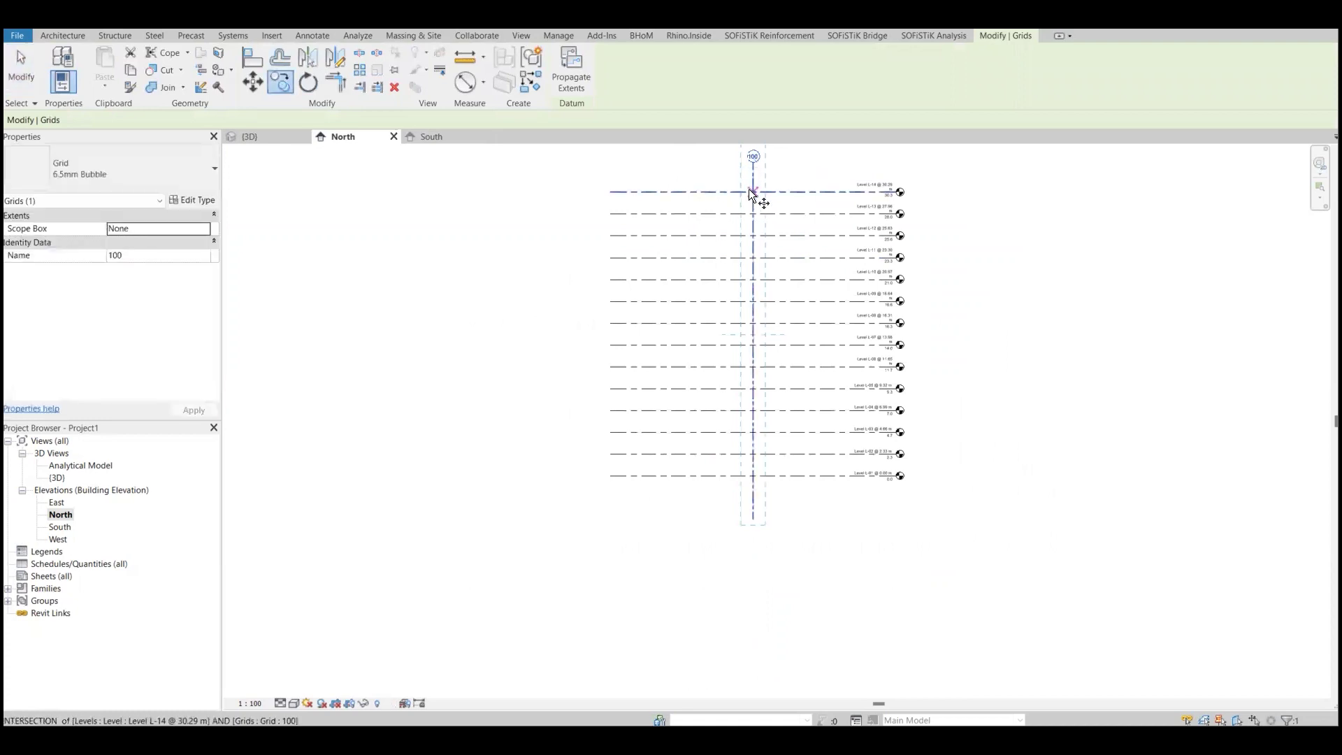
left_click(752, 191)
left_click(706, 190)
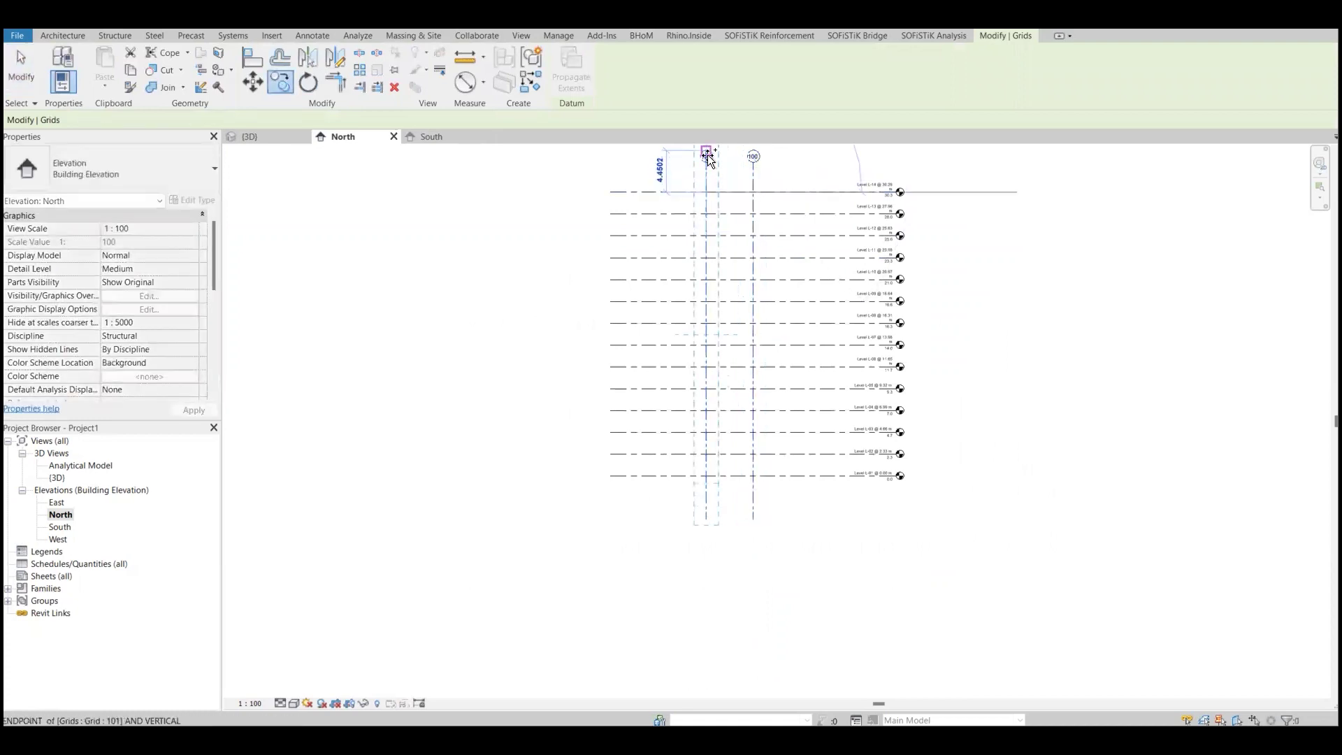
scroll(708, 156, "up", 8)
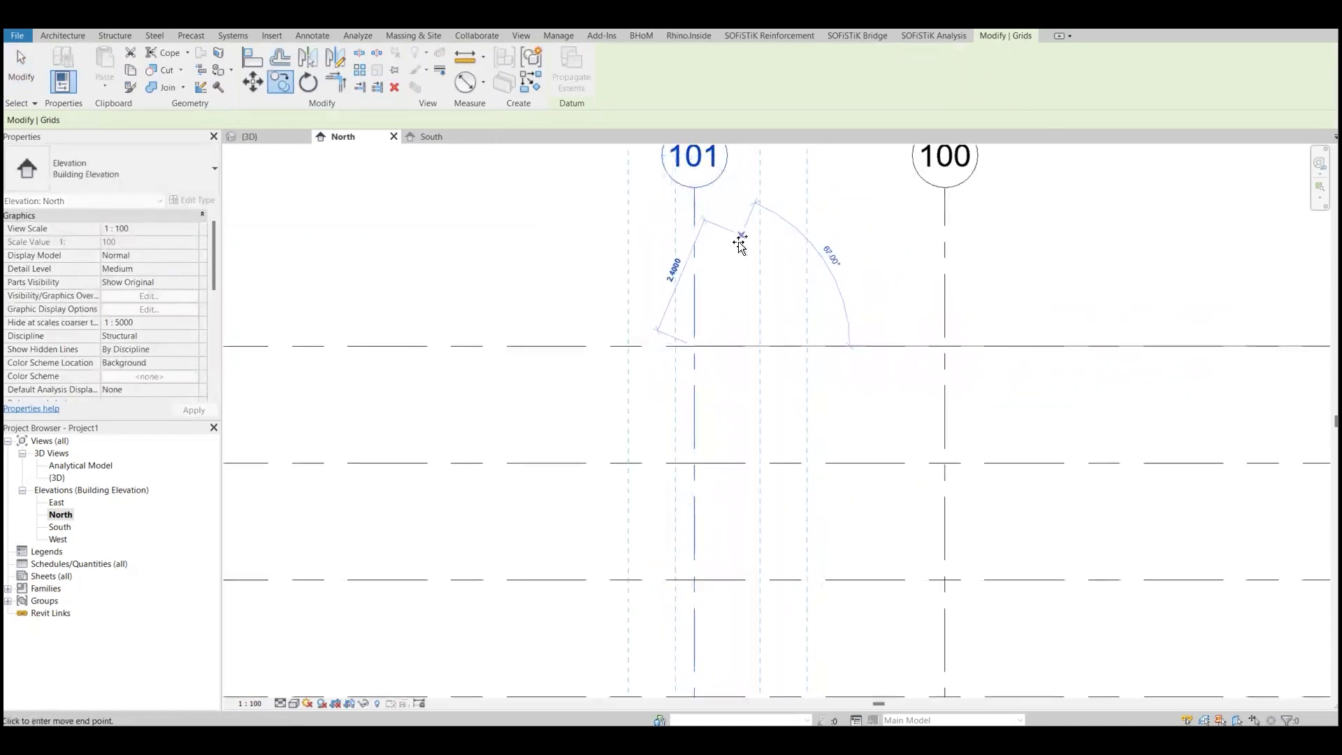
key("Escape")
middle_click_drag(737, 245, 794, 338)
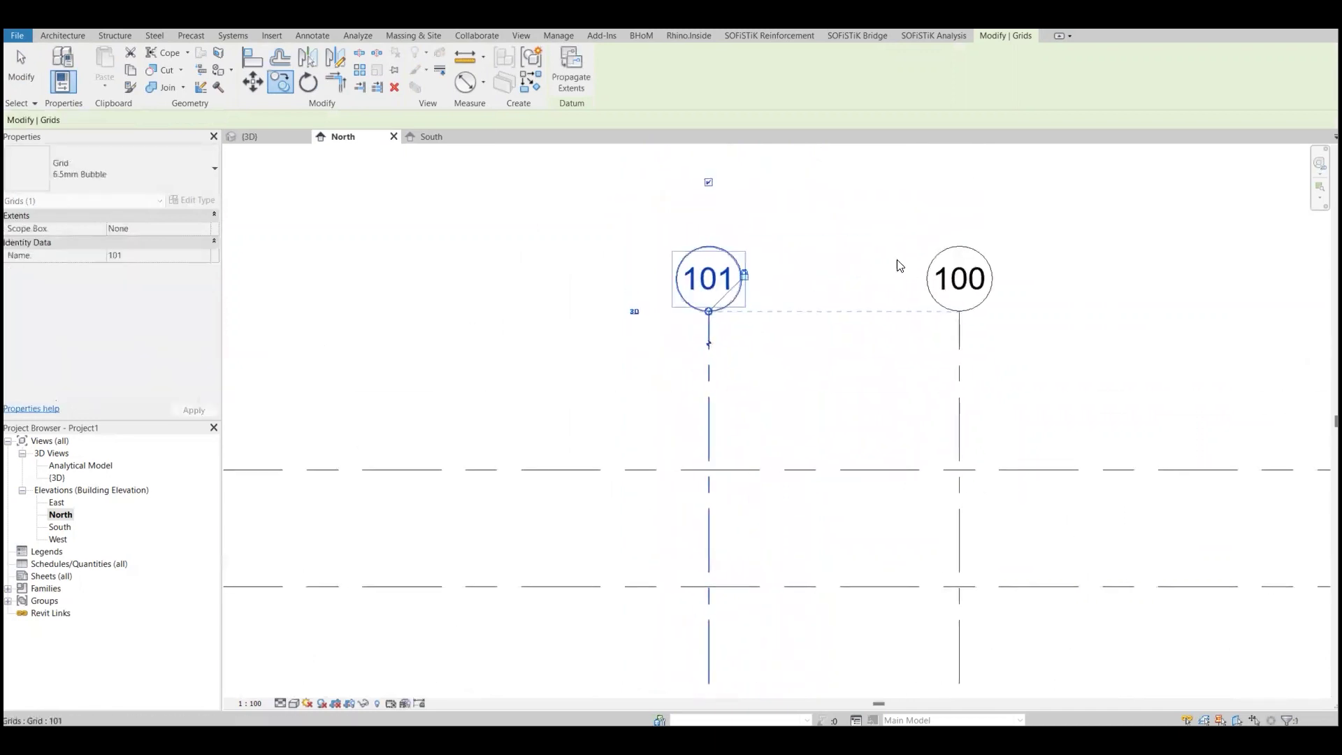
key("Escape")
- Copy grid line 100 to its right along level L-14, placing the copy just before the level labels, and end the Copy command
scroll(730, 311, "down", 3)
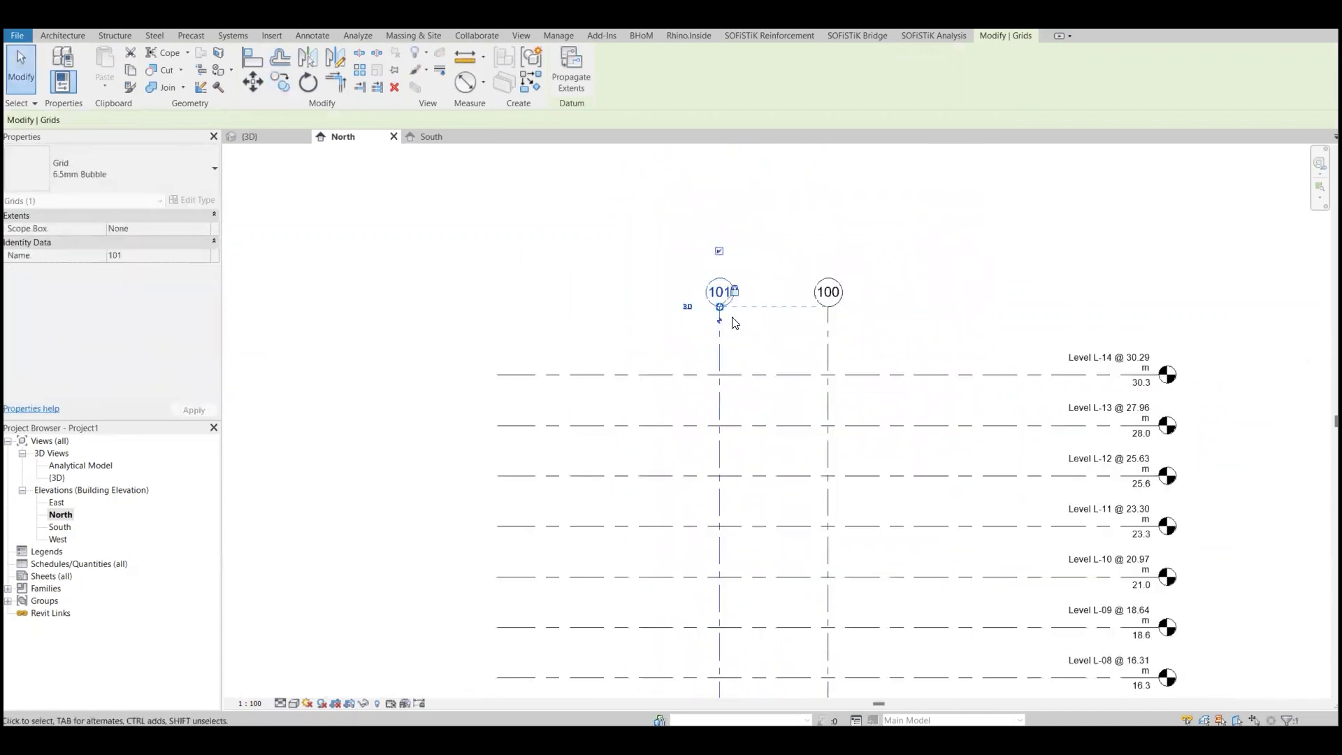
left_click(829, 339)
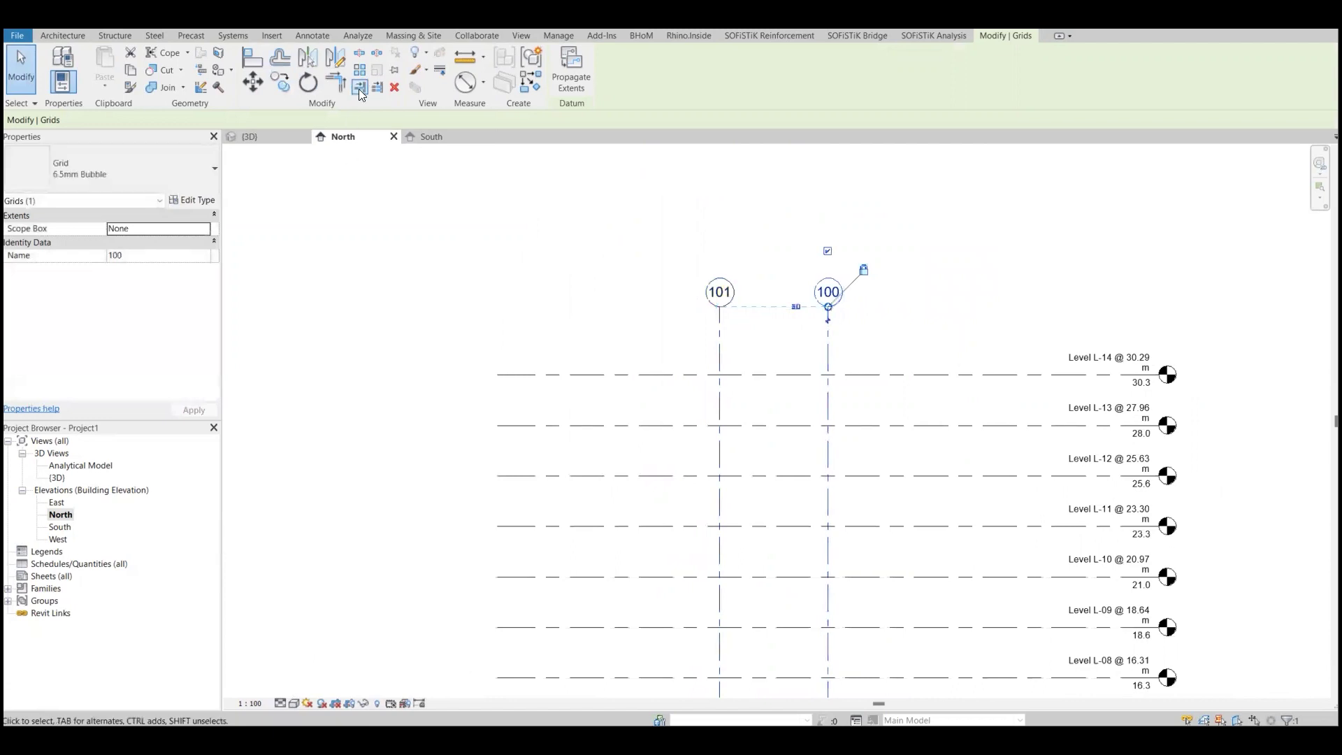
left_click(280, 82)
left_click(827, 373)
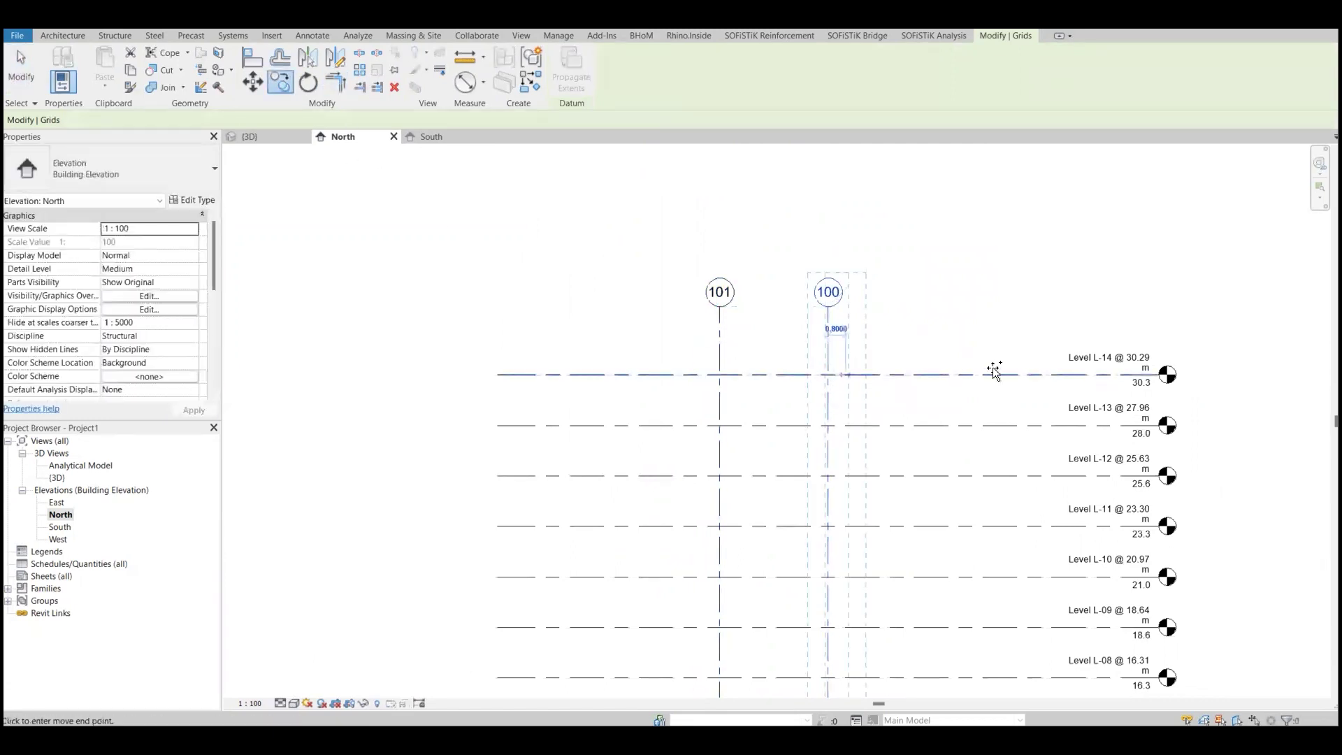
left_click(1002, 367)
scroll(1029, 292, "down", 4)
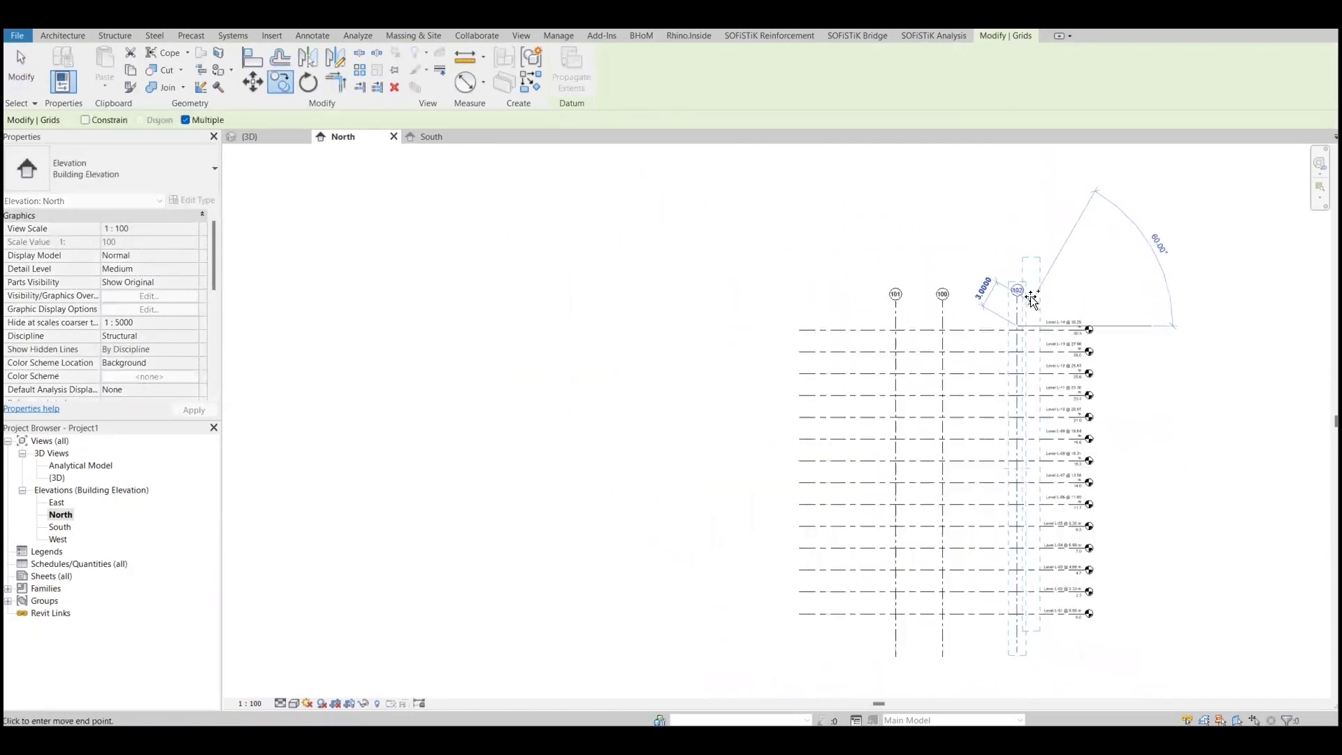
key("Escape")
scroll(925, 336, "down", 2)
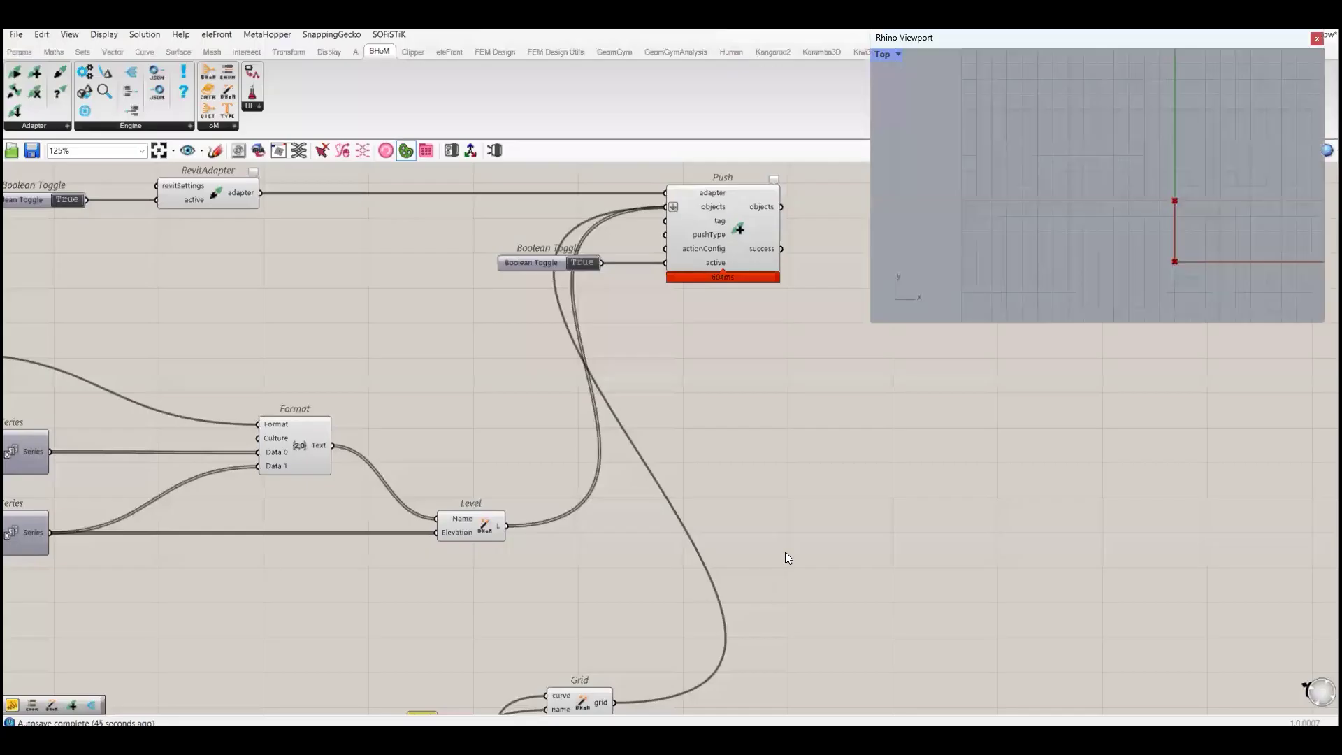
- Switch to Grasshopper and examine the whole definition, from the point, line, Grid and Level components through to Push
scroll(786, 552, "down", 3)
right_click_drag(821, 542, 896, 397)
scroll(720, 539, "up", 3)
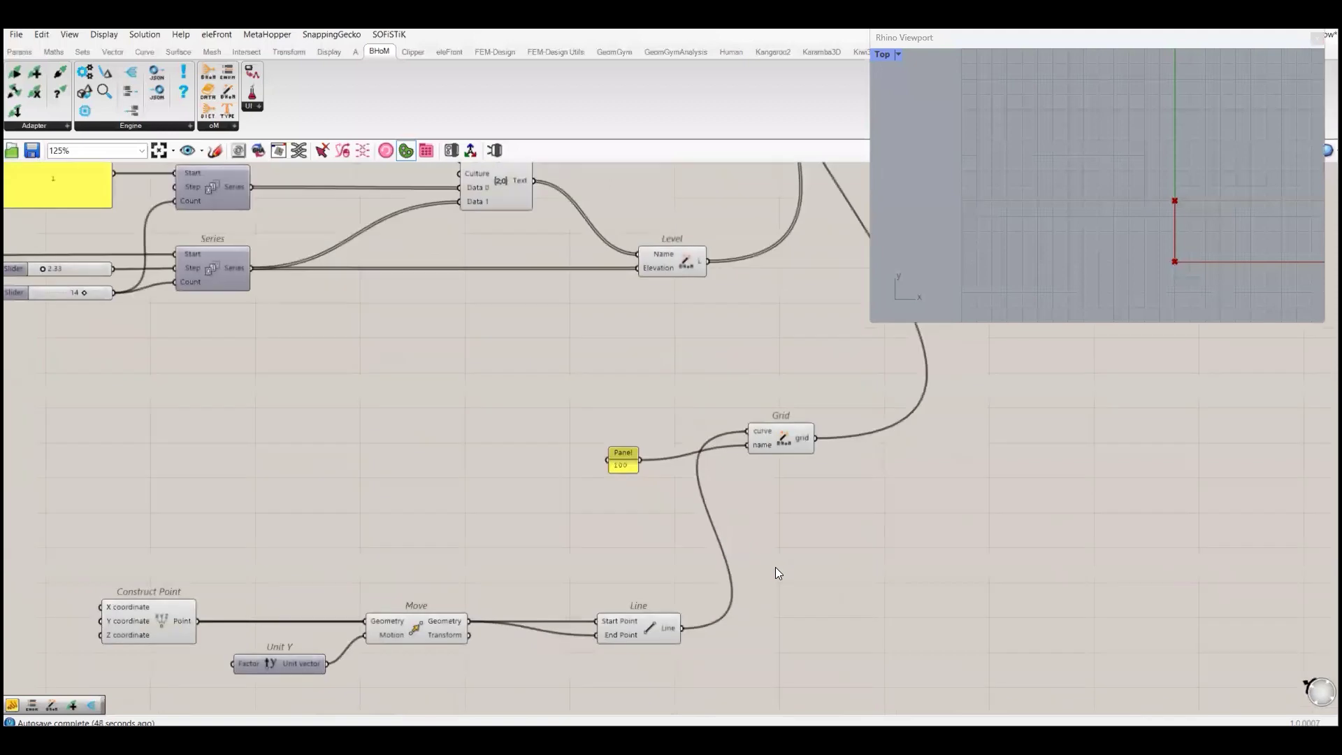
right_click_drag(793, 591, 668, 554)
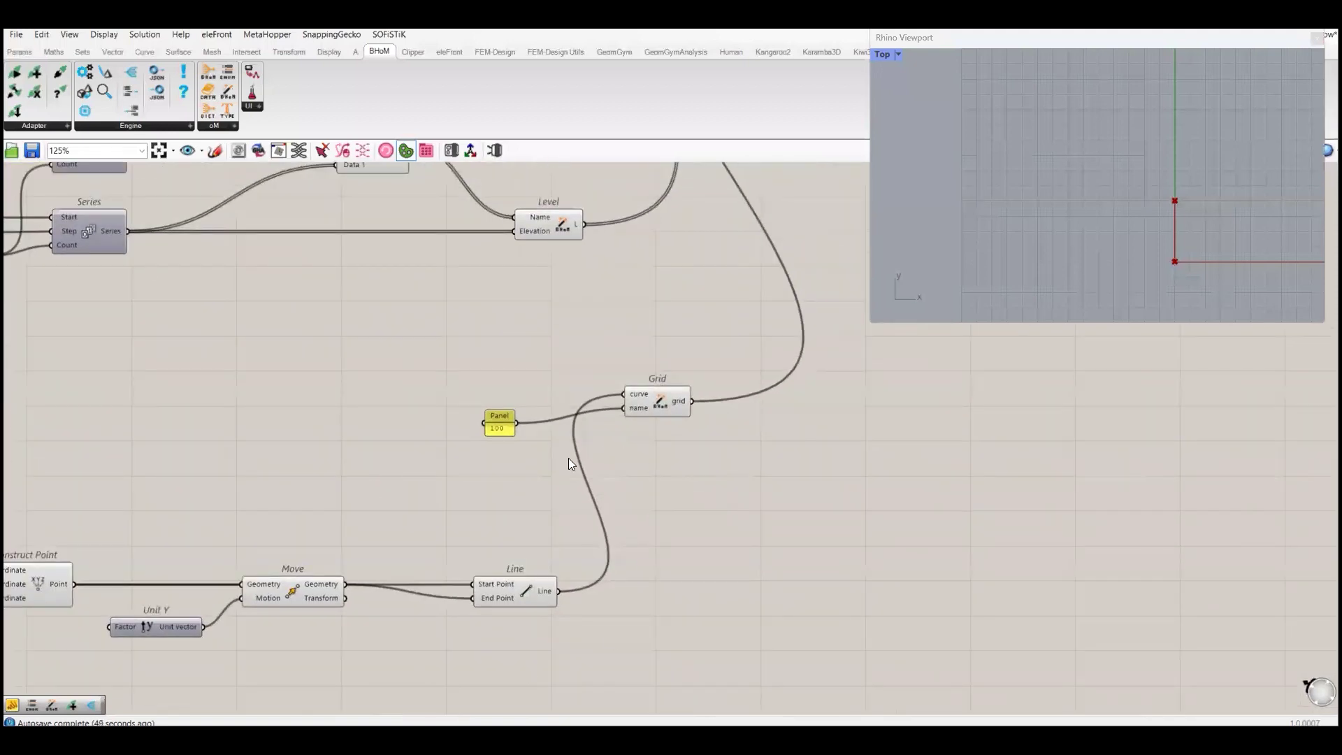
scroll(615, 459, "down", 4)
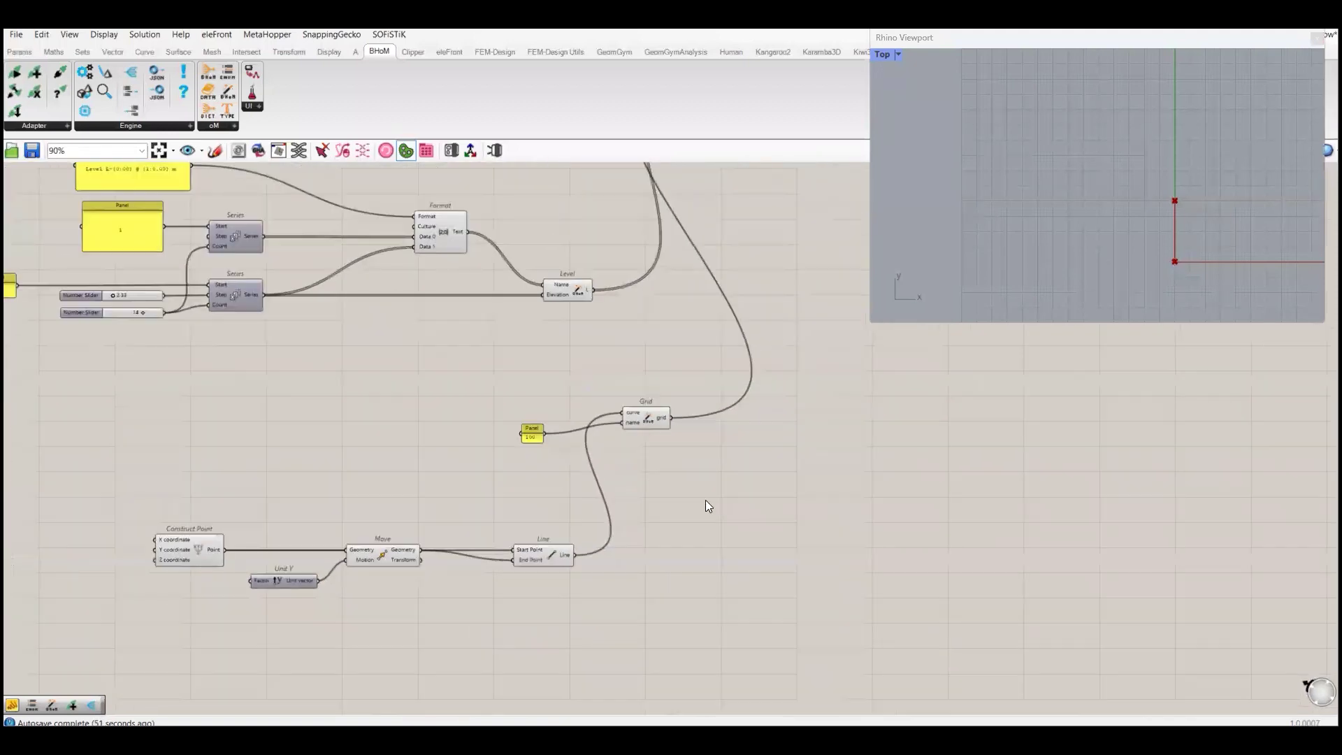
scroll(698, 574, "down", 2)
right_click_drag(803, 552, 710, 572)
scroll(607, 599, "up", 3)
right_click_drag(610, 606, 635, 622)
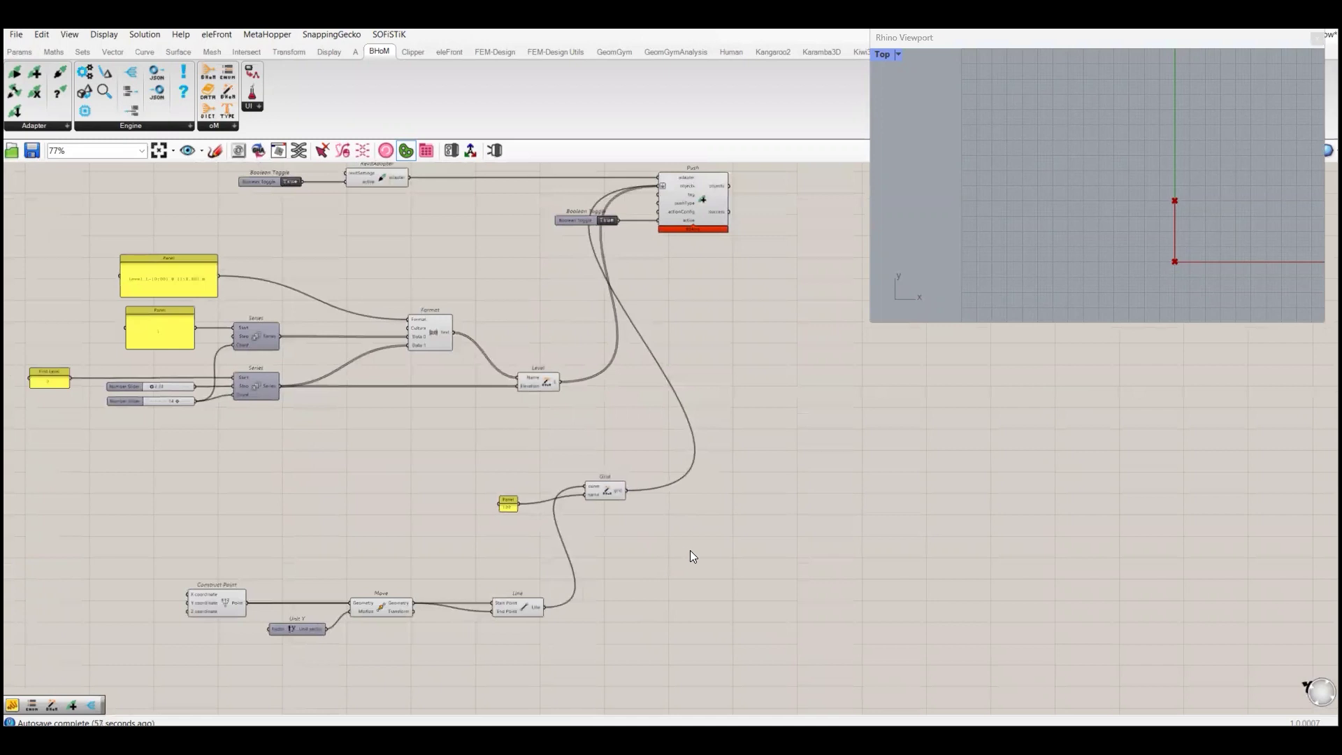
scroll(673, 565, "down", 2)
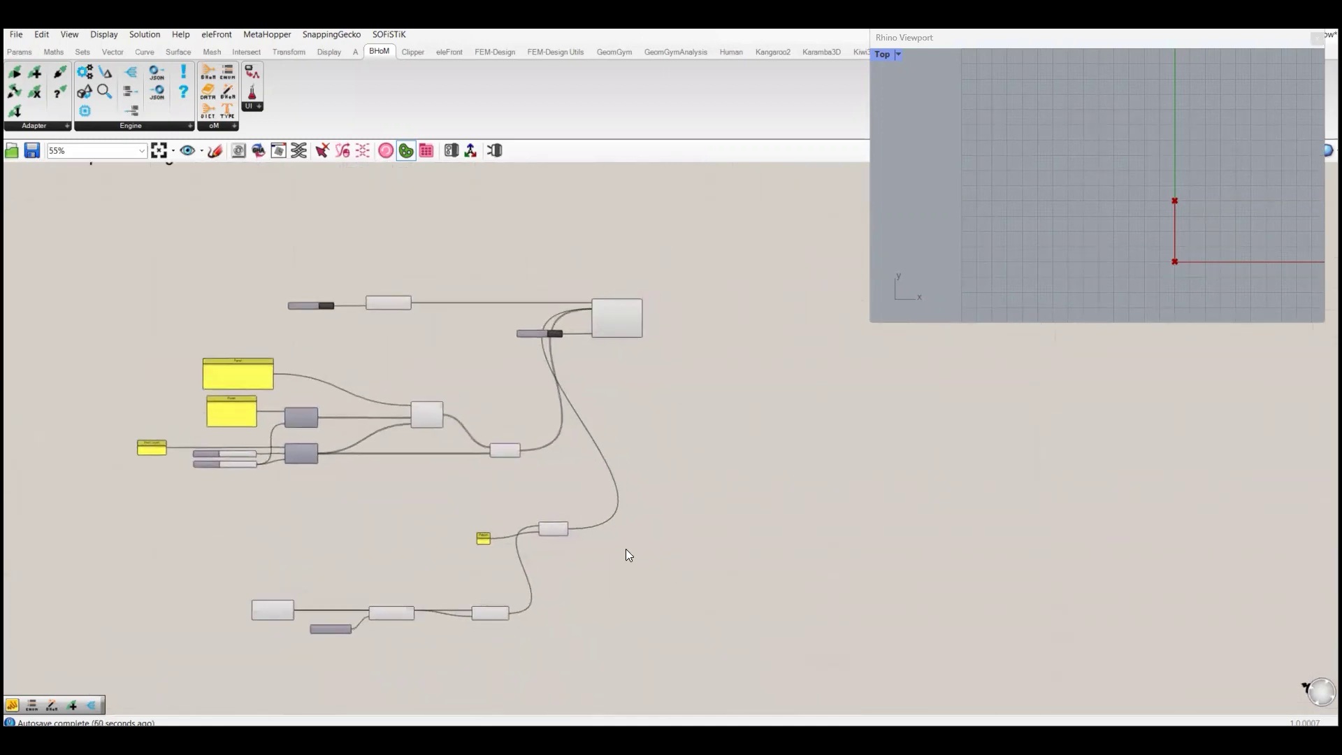
scroll(626, 549, "up", 2)
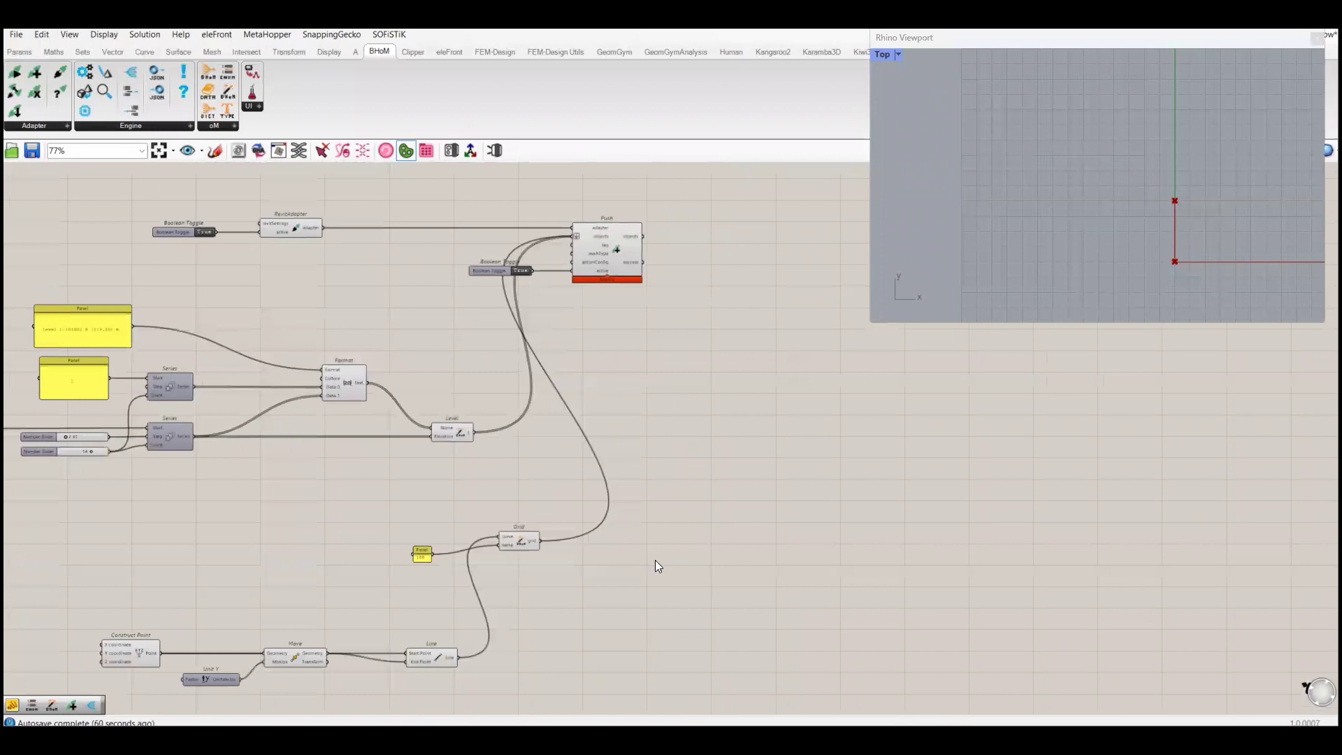
right_click_drag(659, 542, 653, 559)
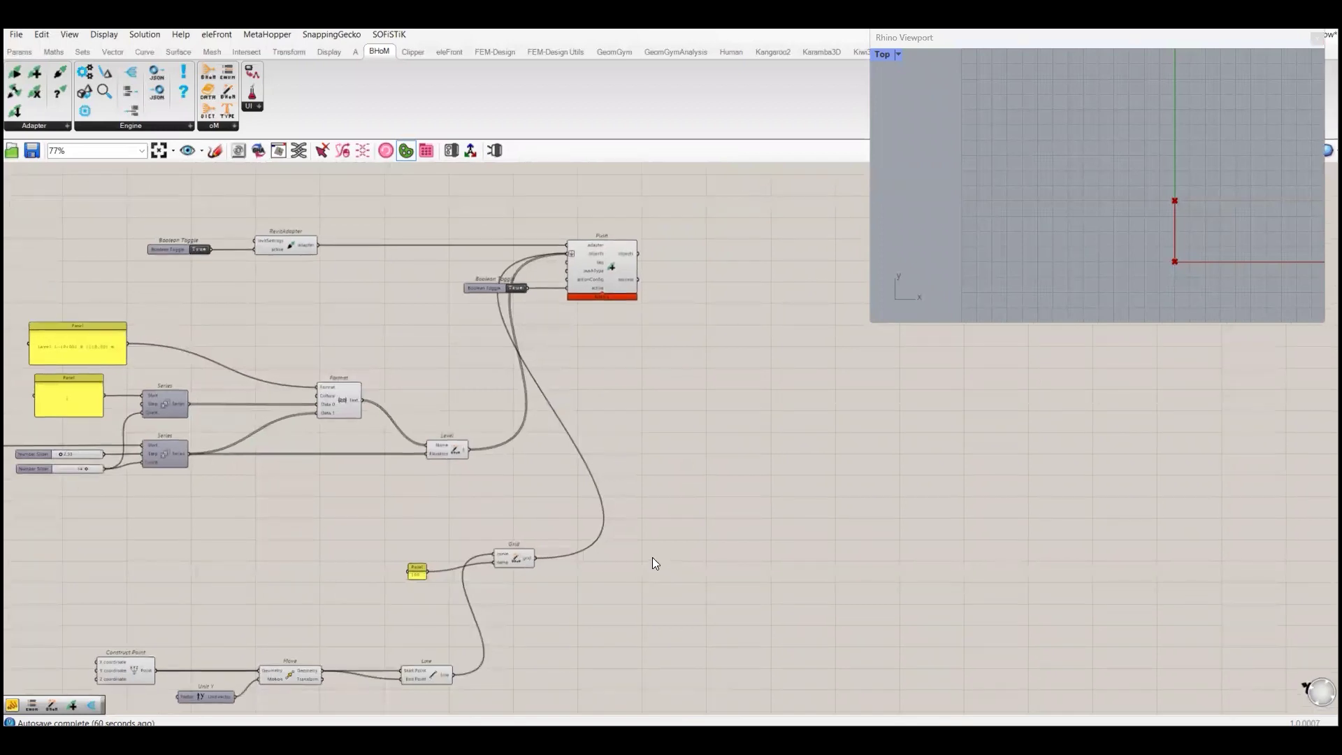